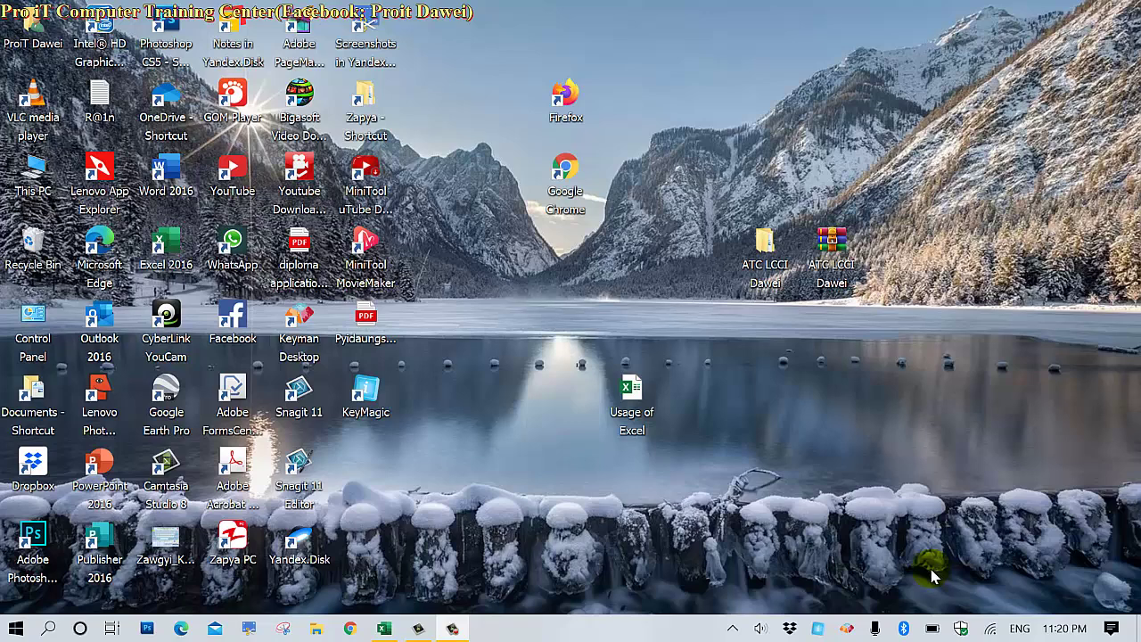
Open the Usage of Excel workbook and glance through the Conditional Formatting menu.
double_click(627, 391)
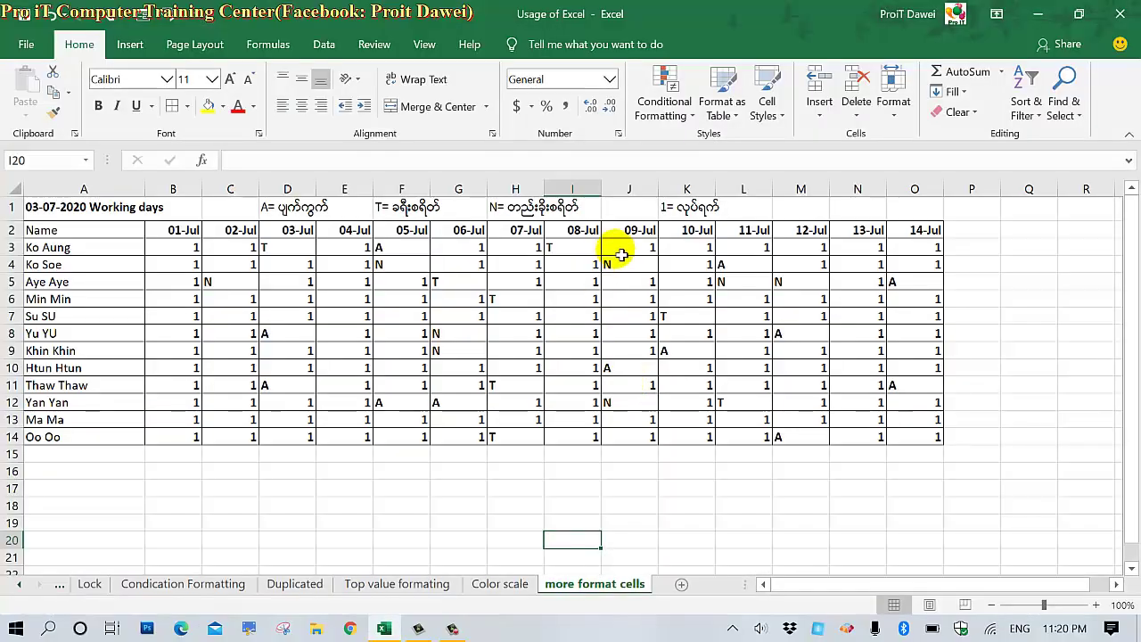
left_click(671, 106)
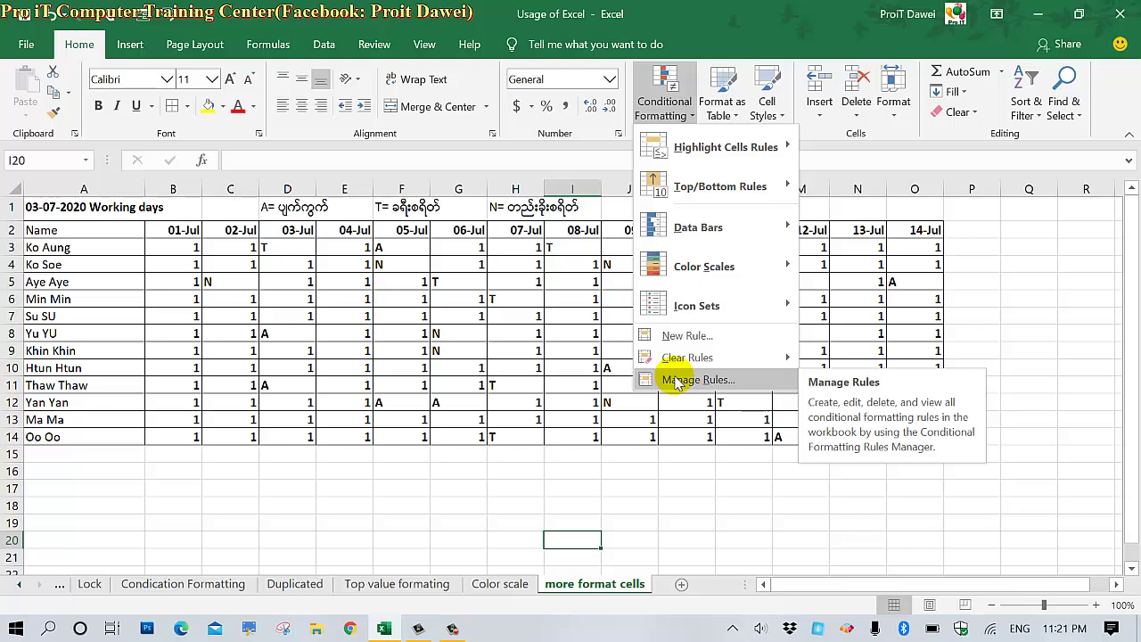
left_click(463, 299)
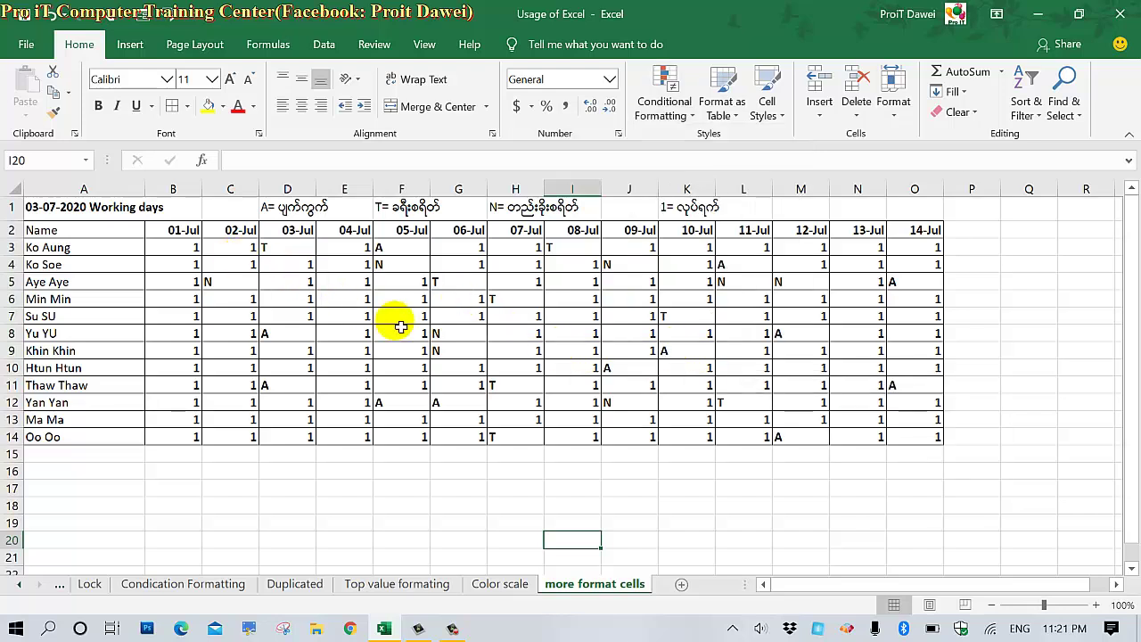
Check F3 and G5, clear H7, L10, N9, E9, D6 and D13, then select B3:O14.
left_click(399, 254)
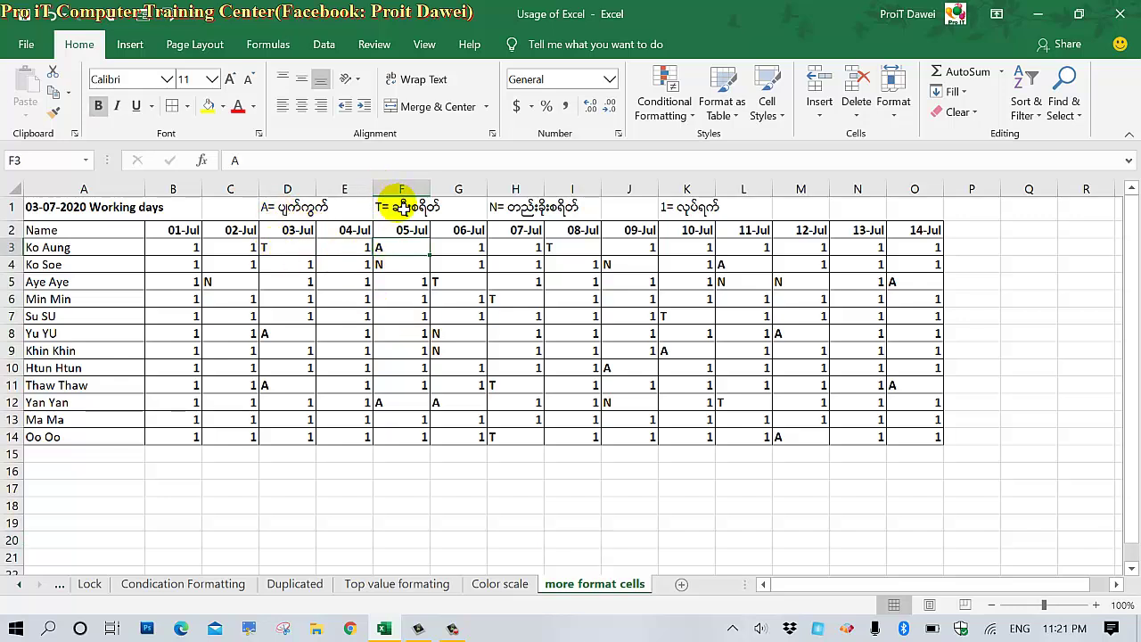
left_click(443, 281)
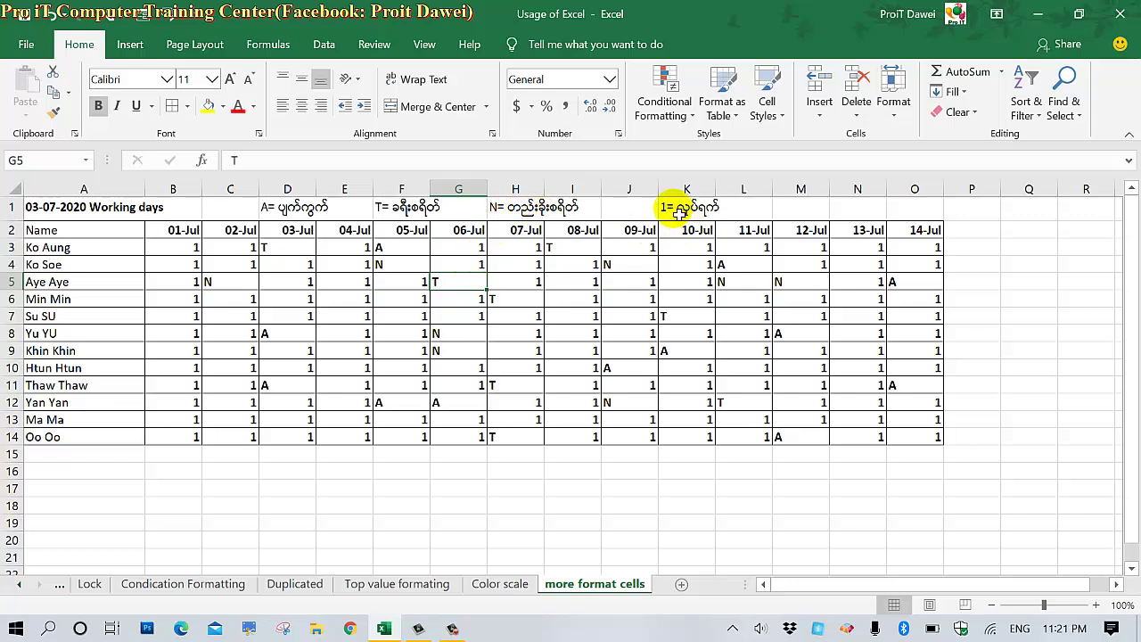
left_click(539, 319)
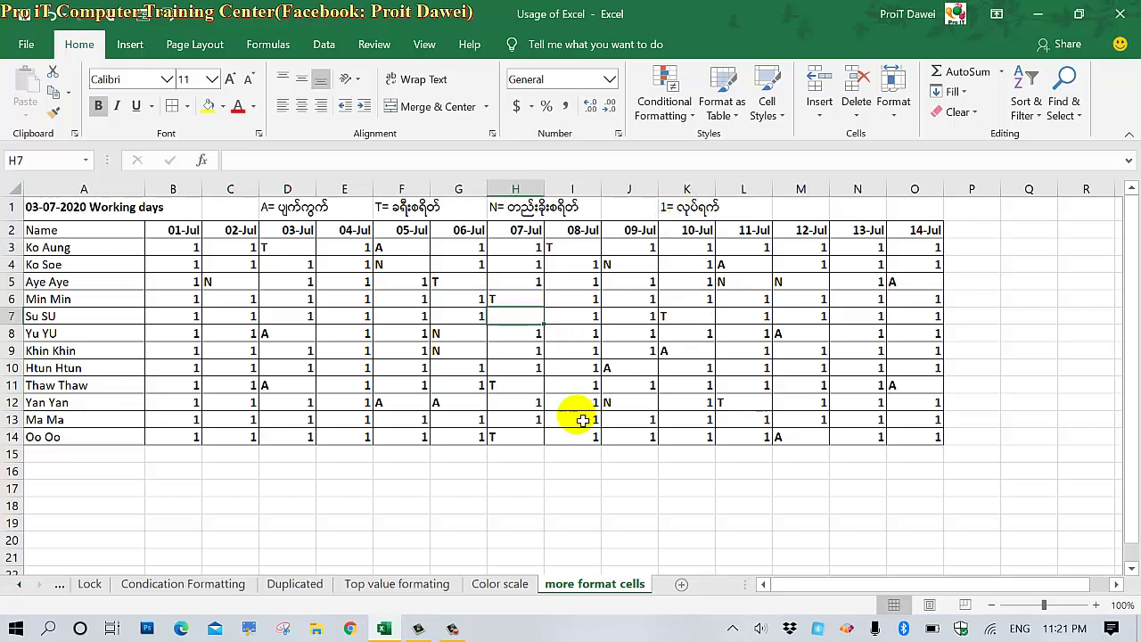
left_click(753, 370)
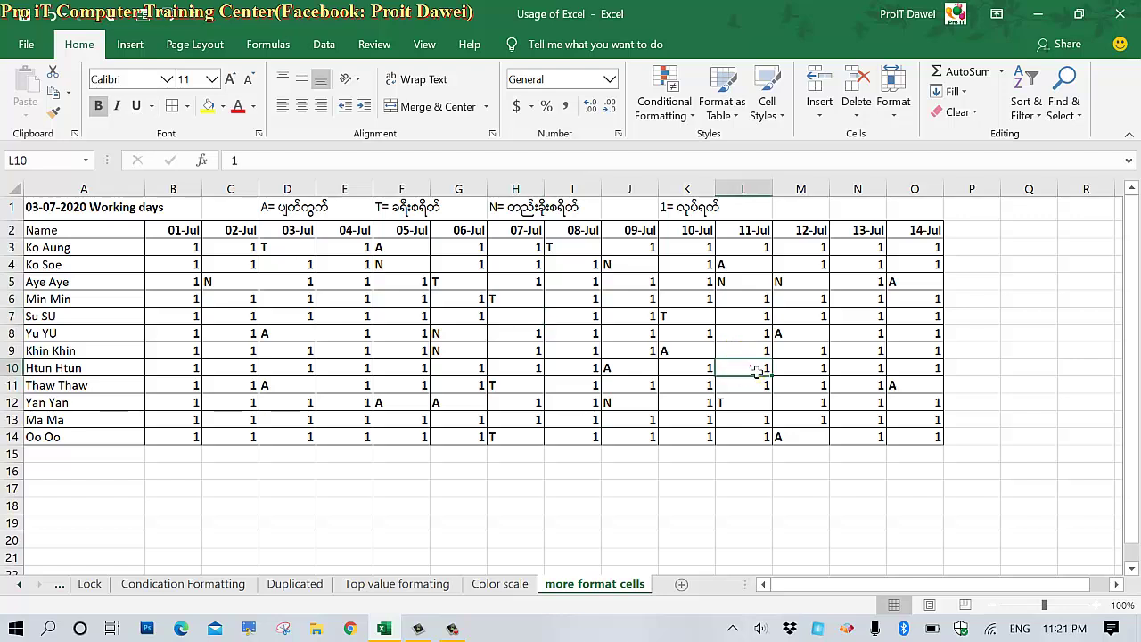
left_click(847, 354)
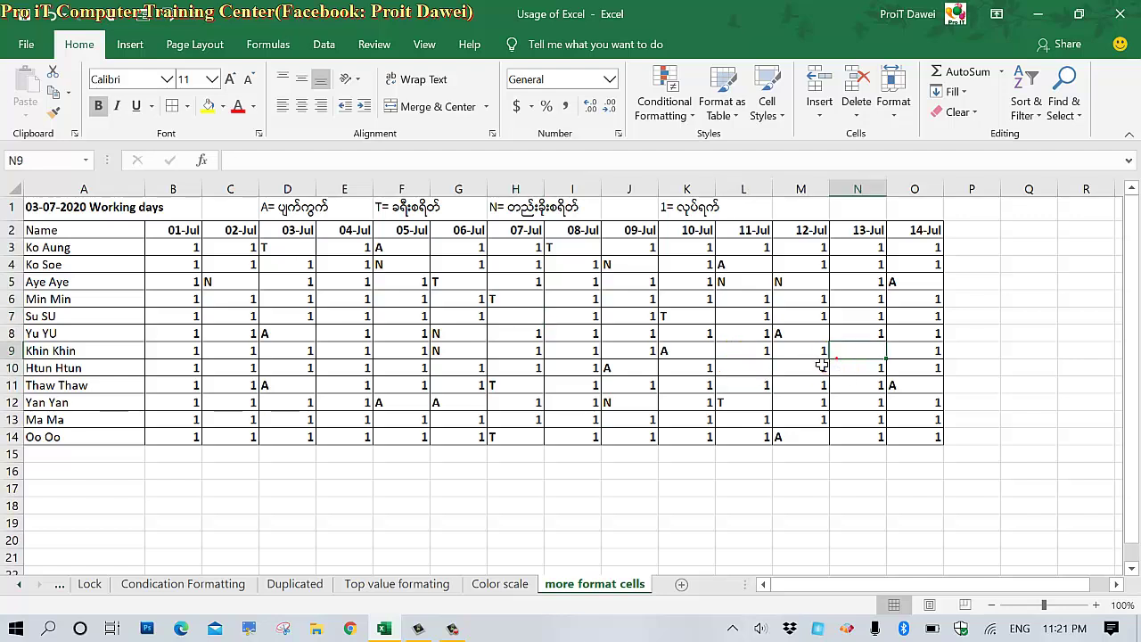
left_click(330, 358)
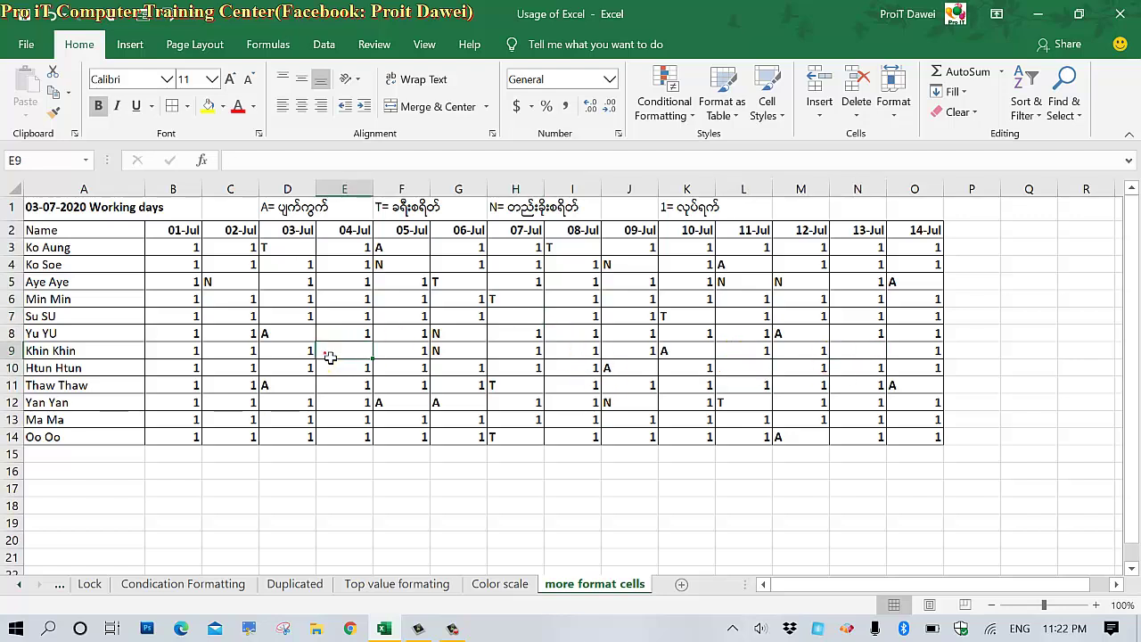
left_click(297, 306)
left_click(278, 421)
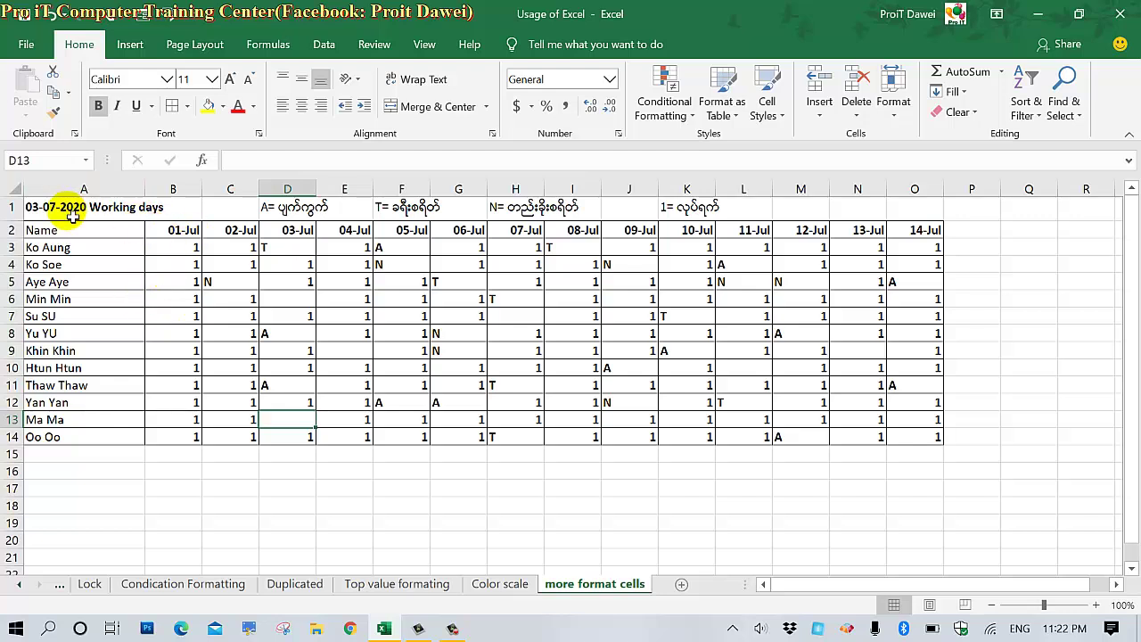
left_click_drag(165, 247, 907, 438)
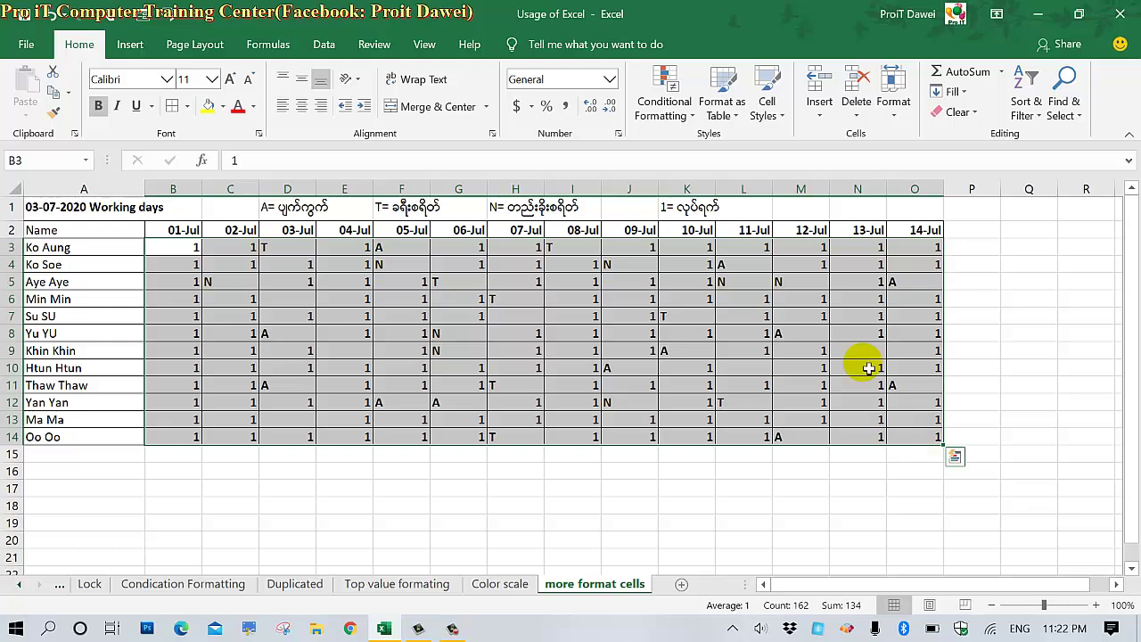
Open the Conditional Formatting Rules Manager and start a New Rule.
left_click(671, 103)
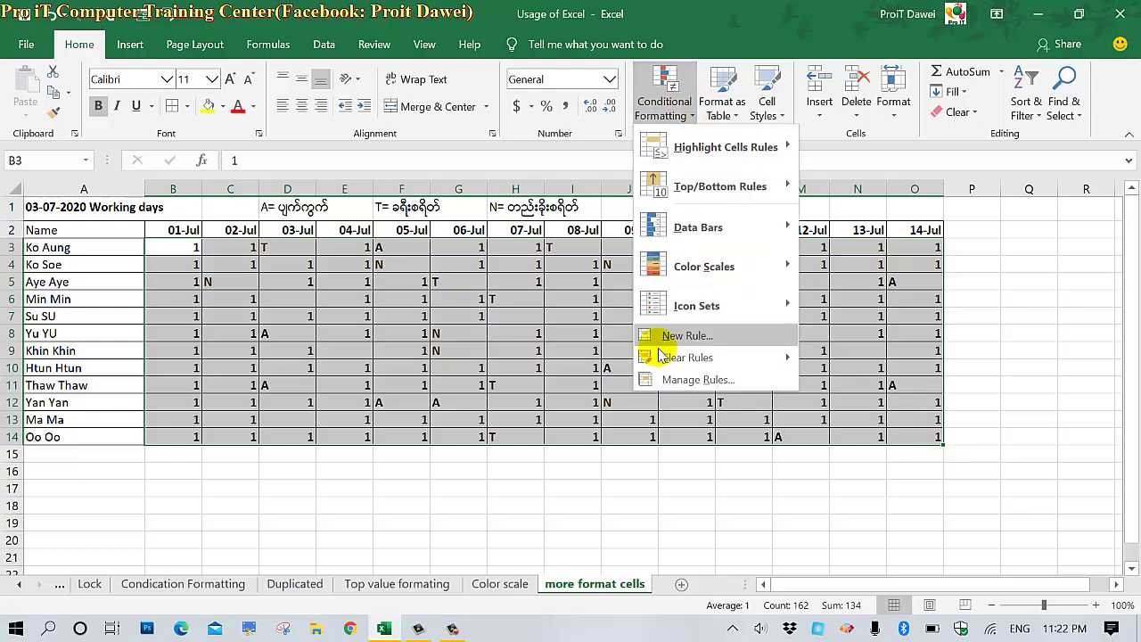
left_click(660, 381)
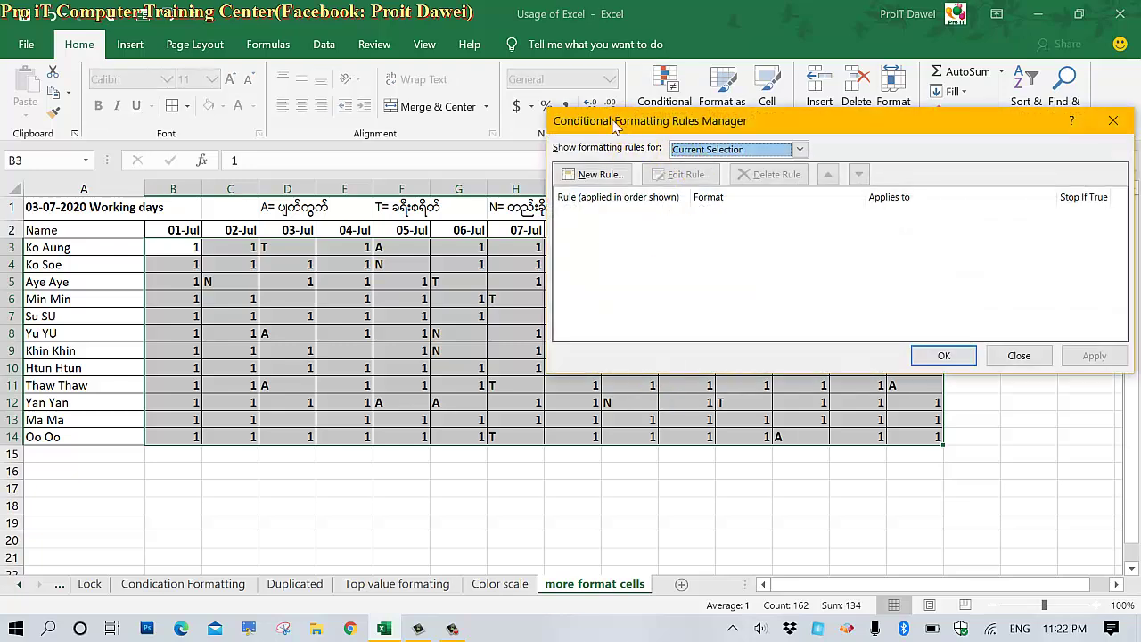
left_click_drag(613, 125, 458, 72)
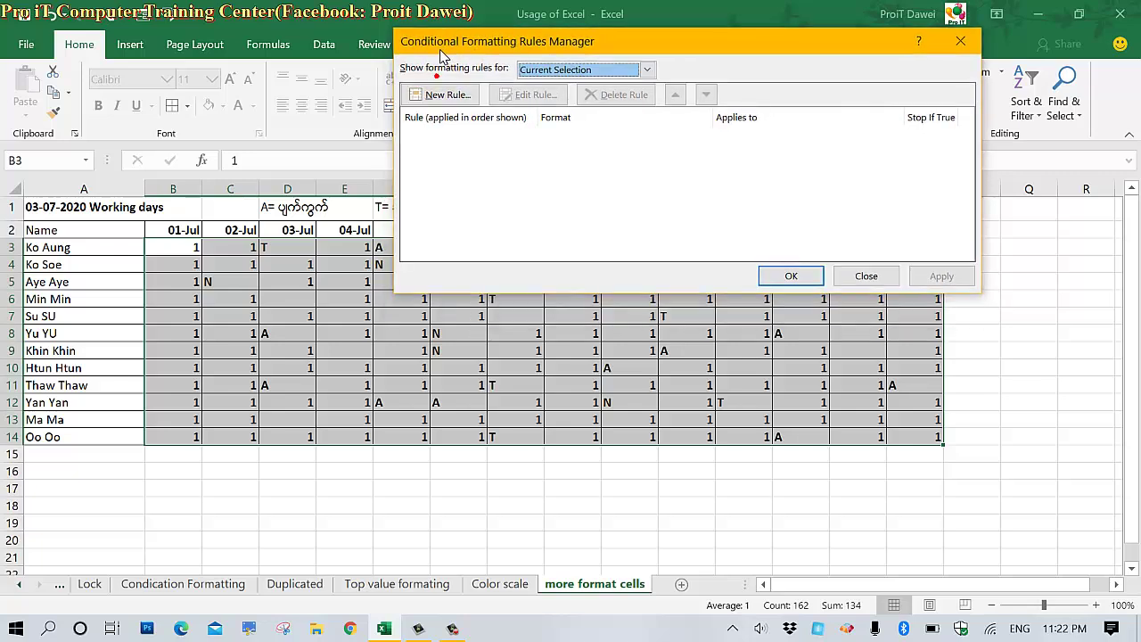
left_click_drag(435, 72, 469, 34)
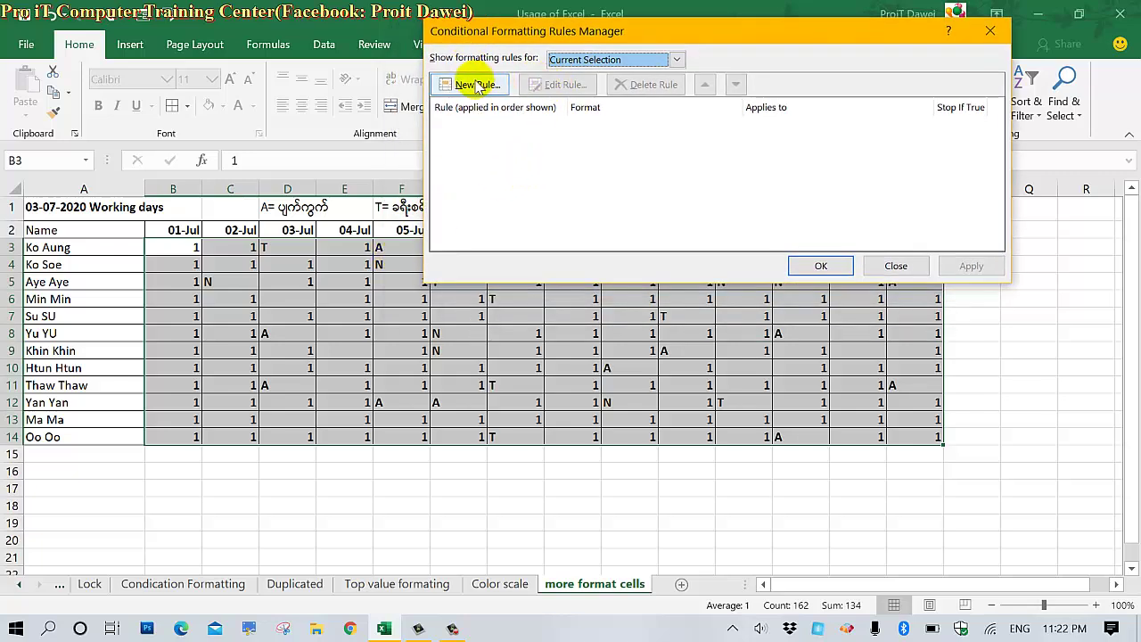
left_click(473, 85)
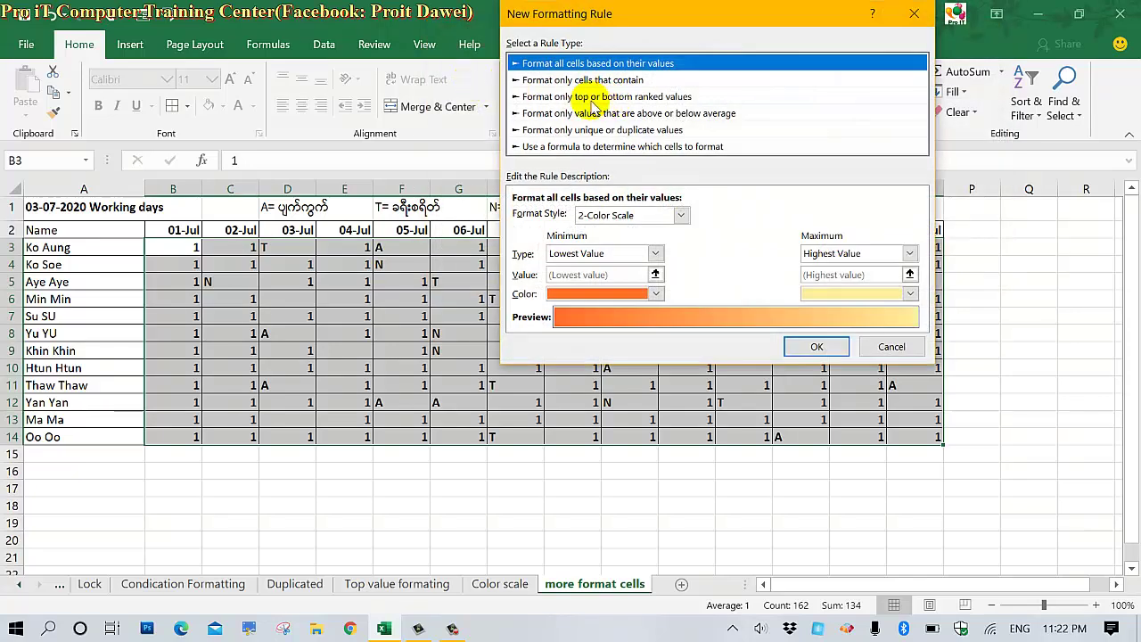
Review the 2-Color Scale style, then try 'Format only cells that contain' with the between operator.
left_click(681, 214)
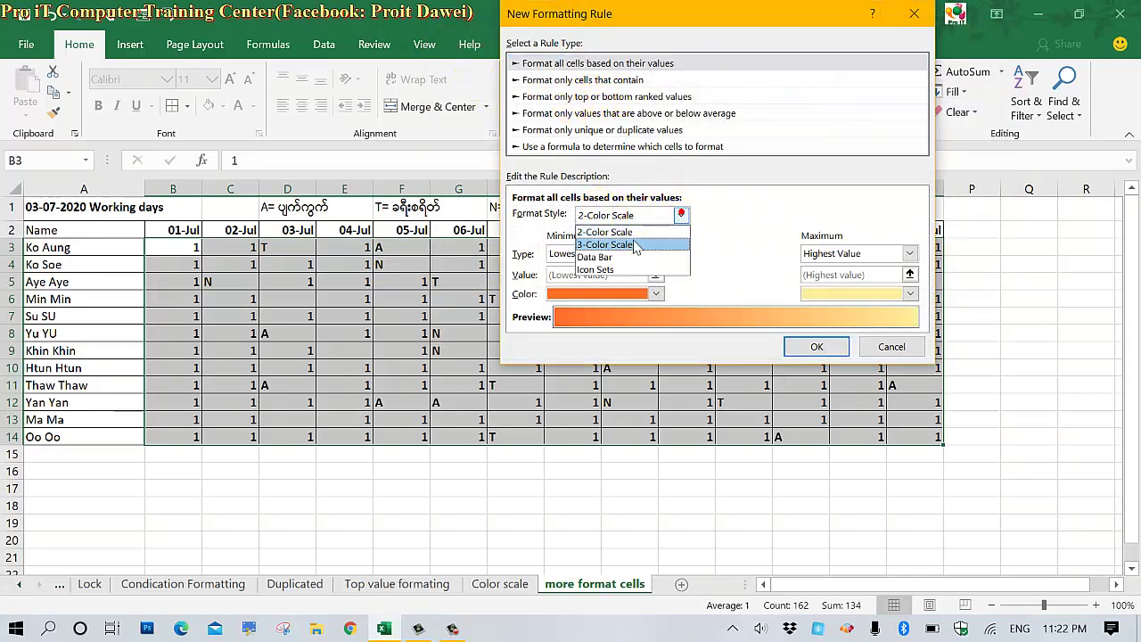
left_click(684, 221)
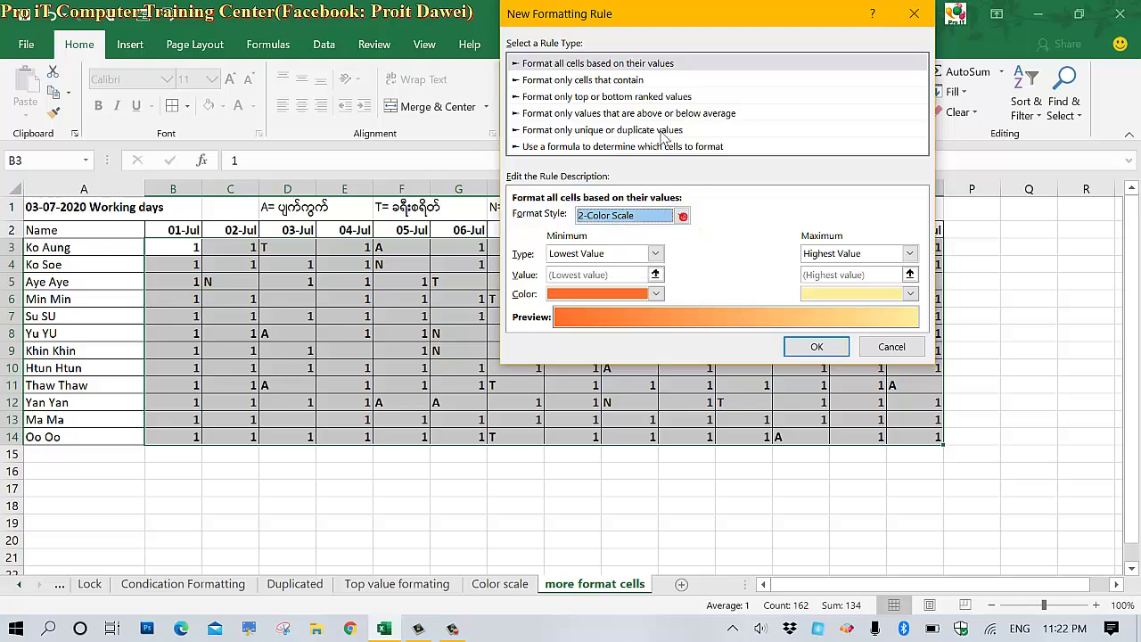
left_click_drag(579, 11, 551, 189)
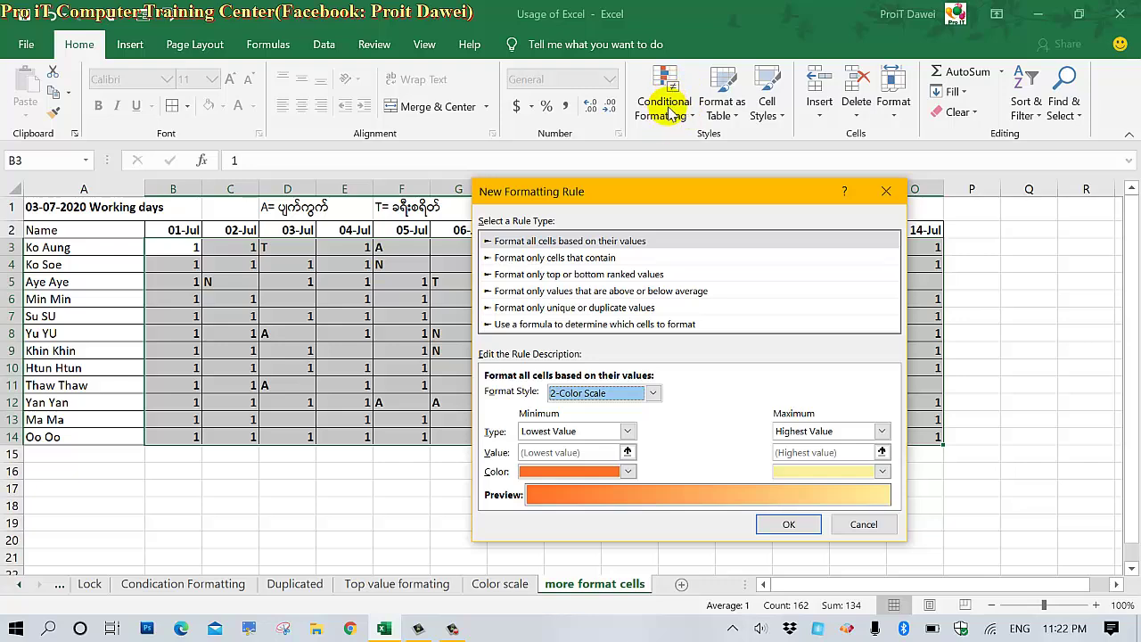
left_click_drag(640, 203, 704, 71)
left_click(622, 125)
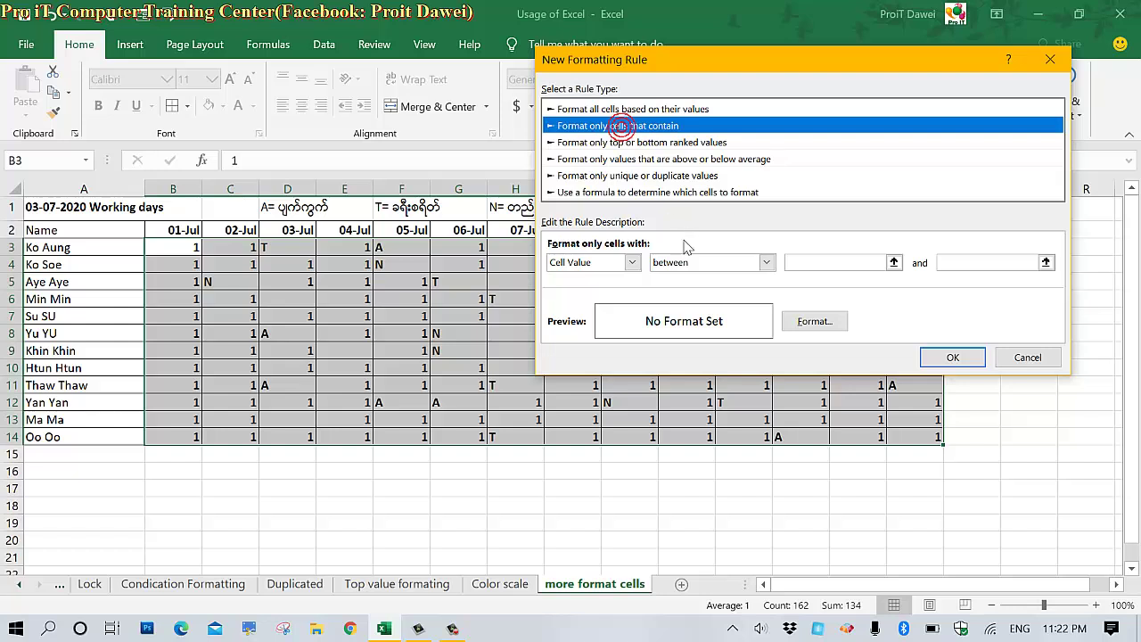
left_click(687, 262)
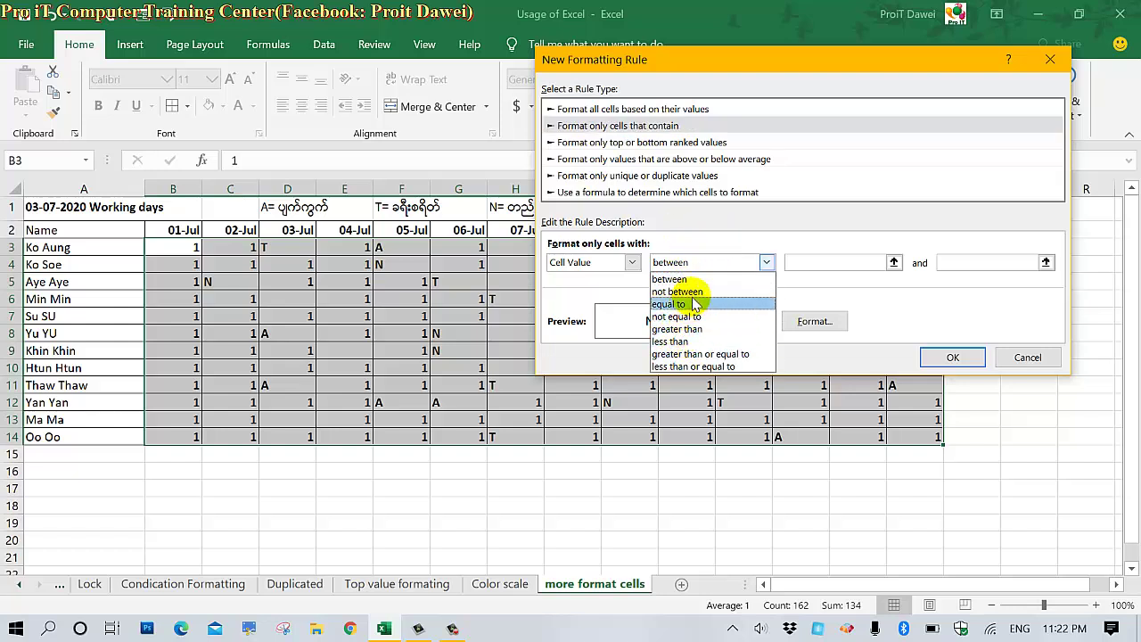
left_click(702, 264)
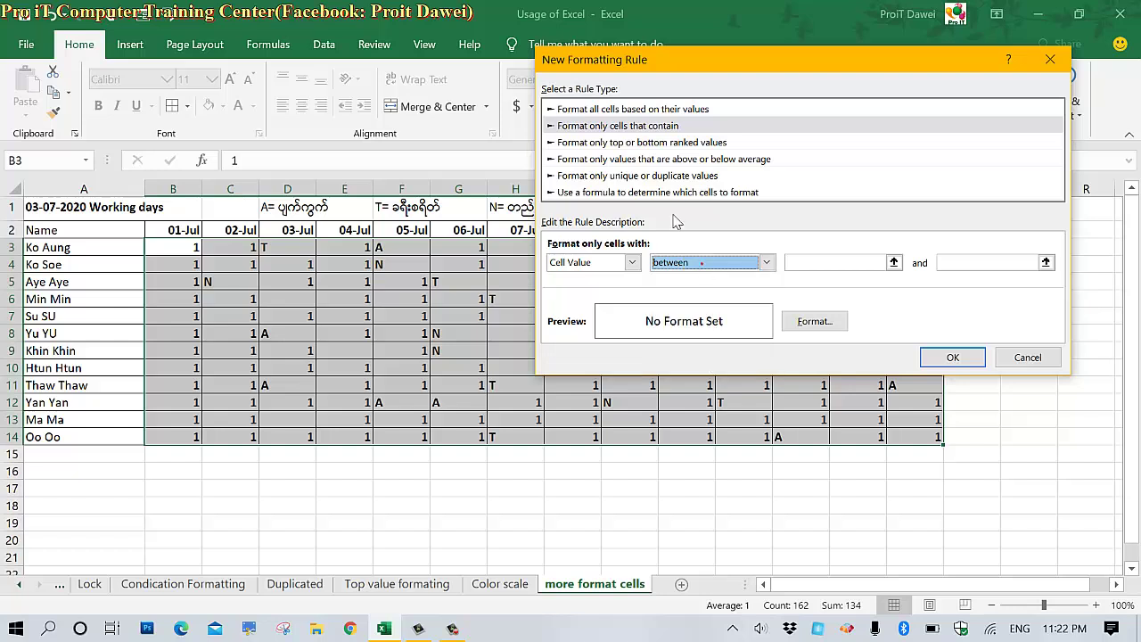
Browse the Top/Bottom, Average, Unique and formula rule types, then settle on 'Format only cells that contain'.
left_click(609, 143)
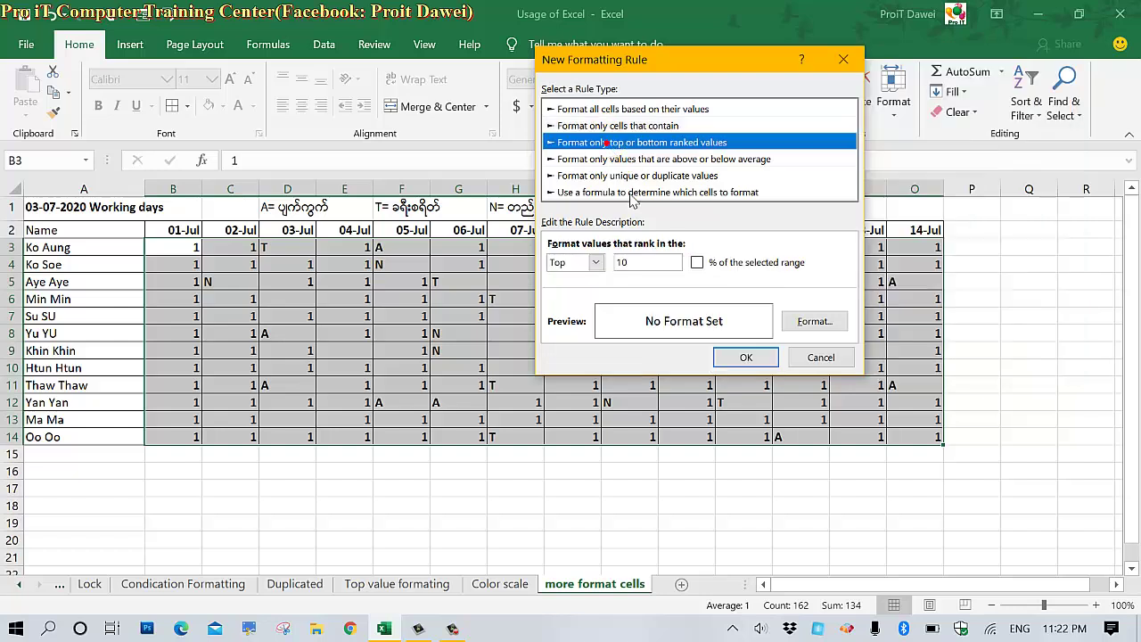
left_click(595, 262)
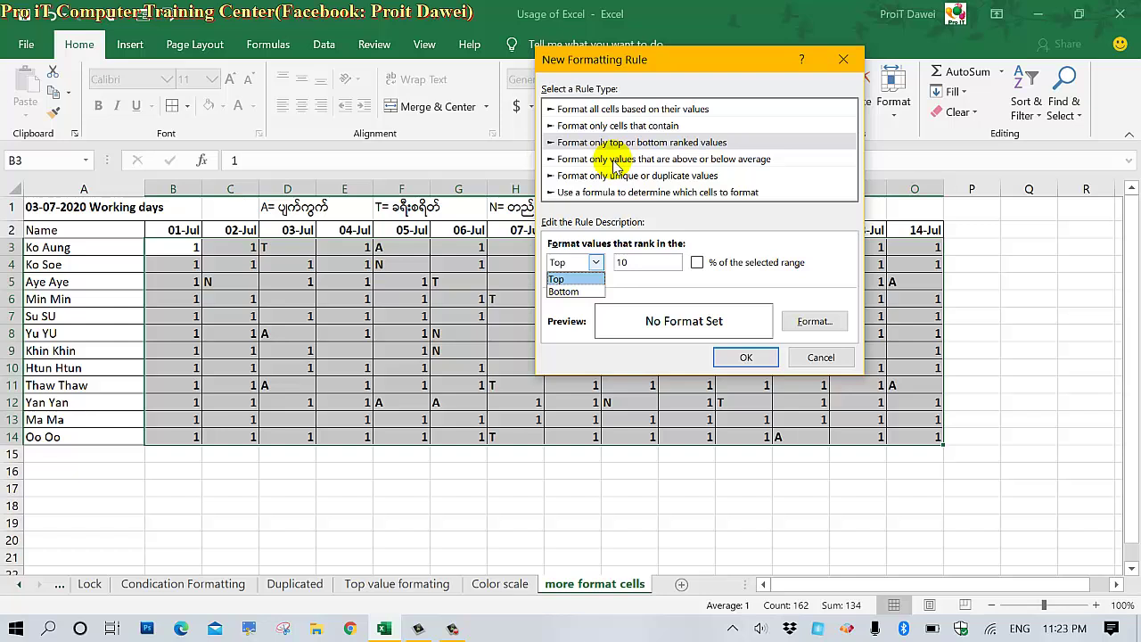
left_click(612, 166)
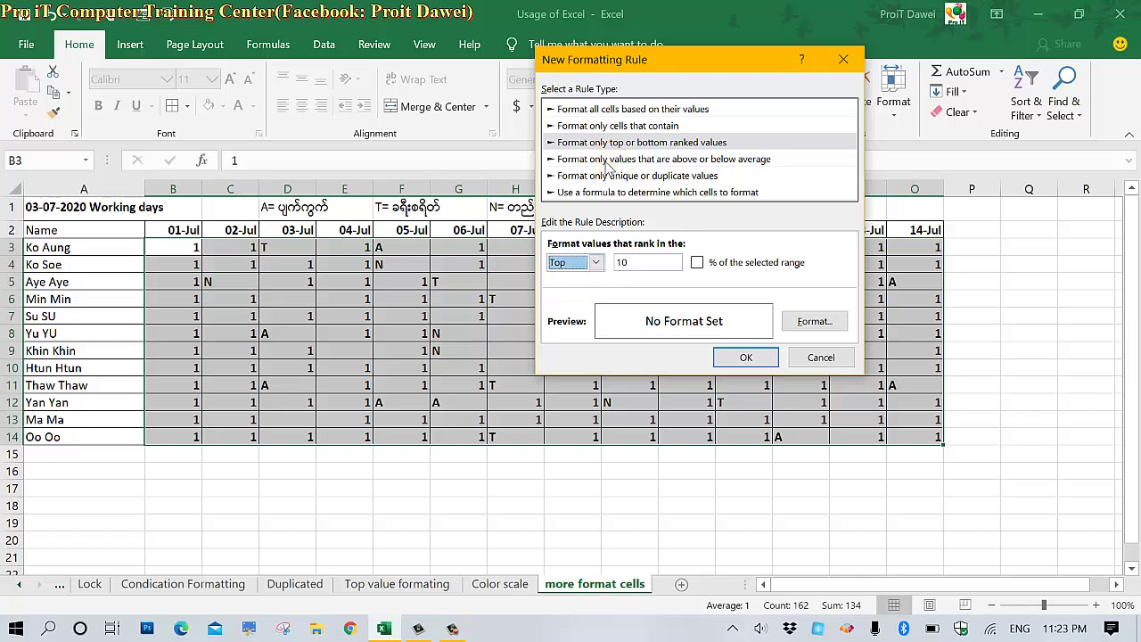
left_click(606, 160)
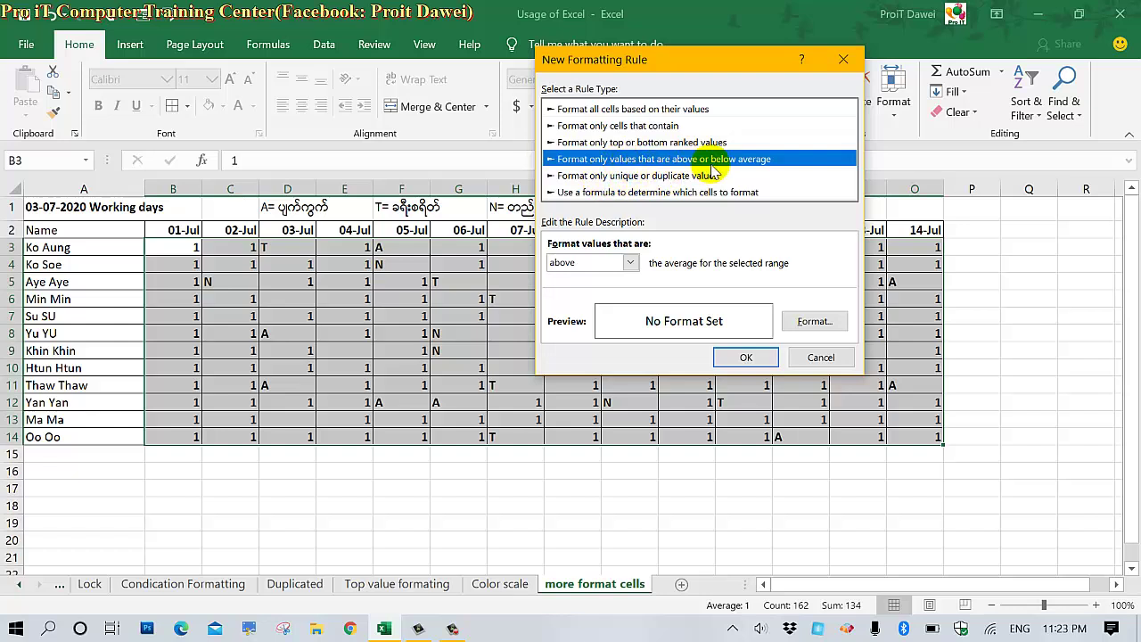
left_click(630, 263)
left_click(631, 263)
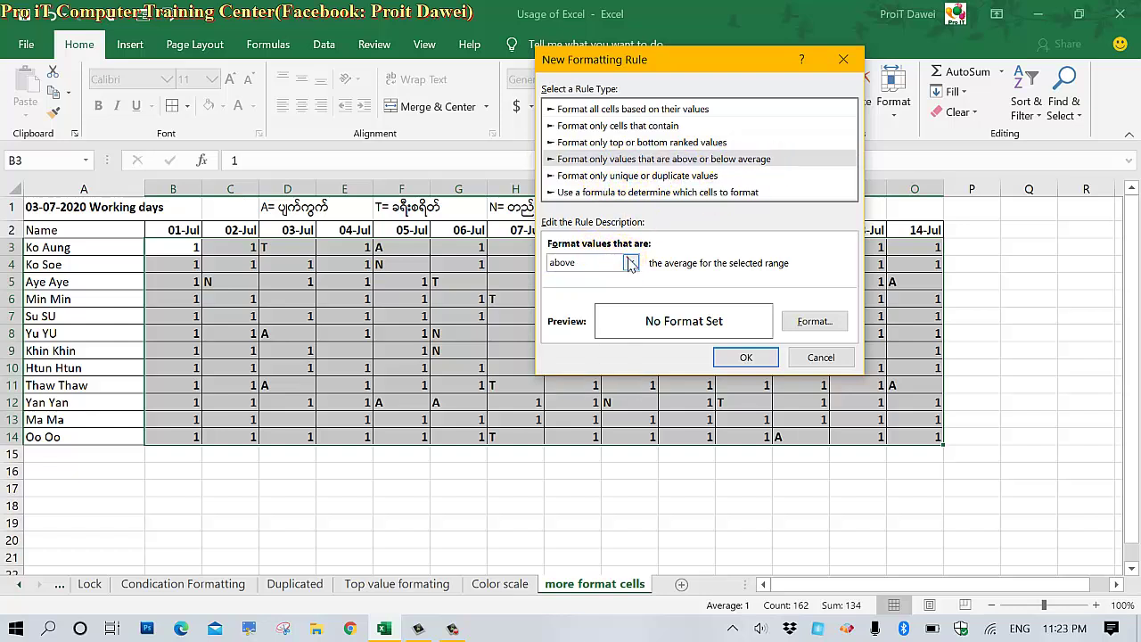
left_click(598, 177)
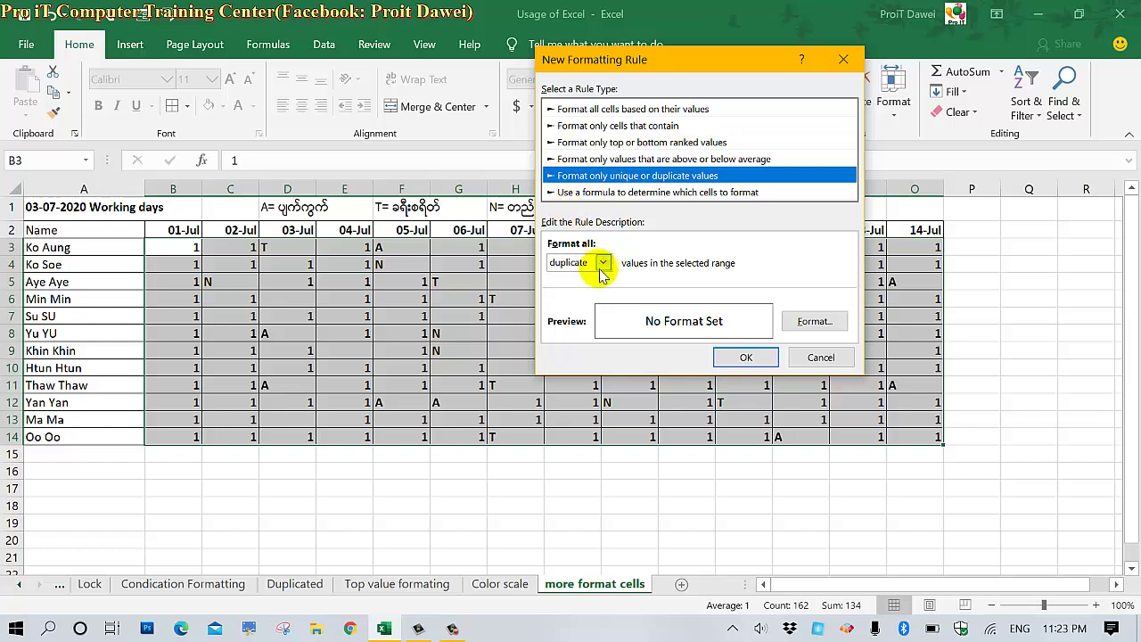
left_click(583, 195)
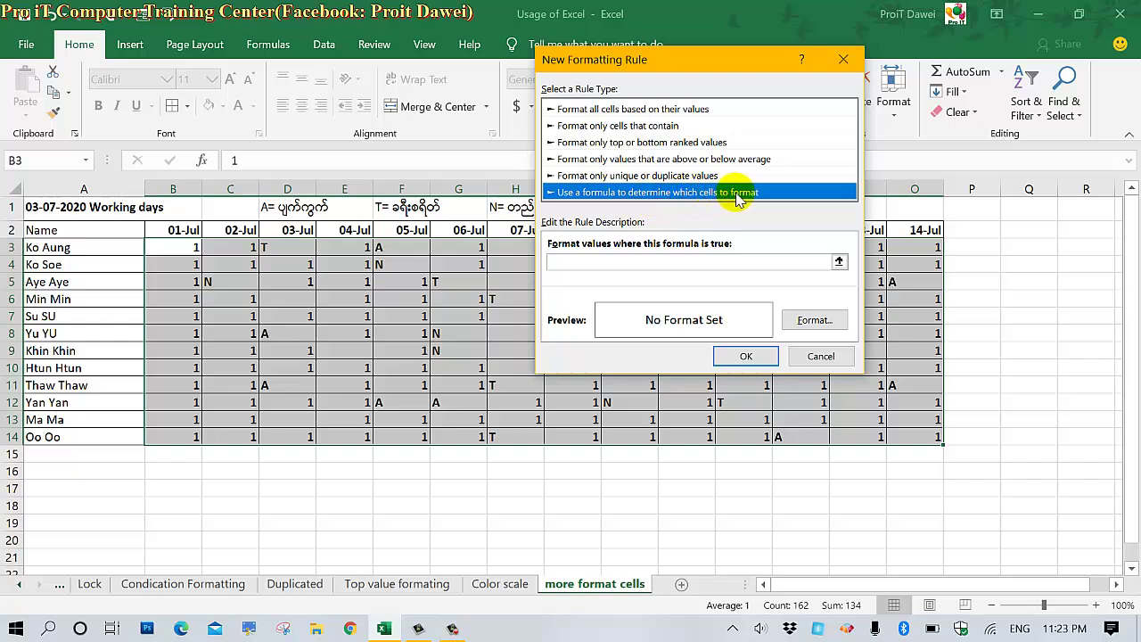
left_click(584, 266)
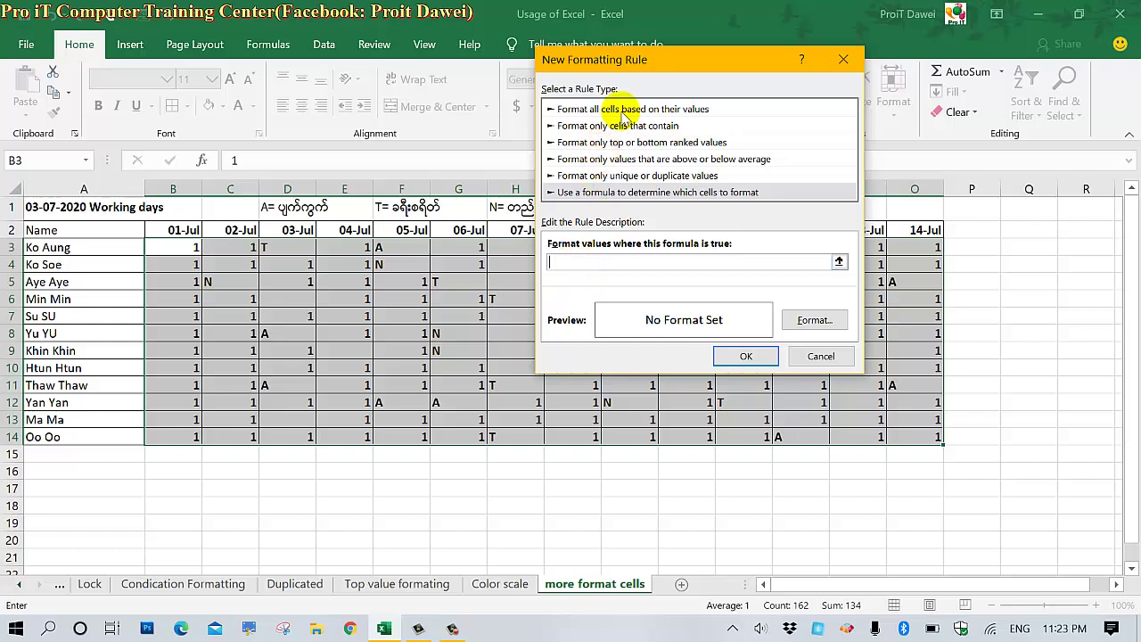
left_click(587, 130)
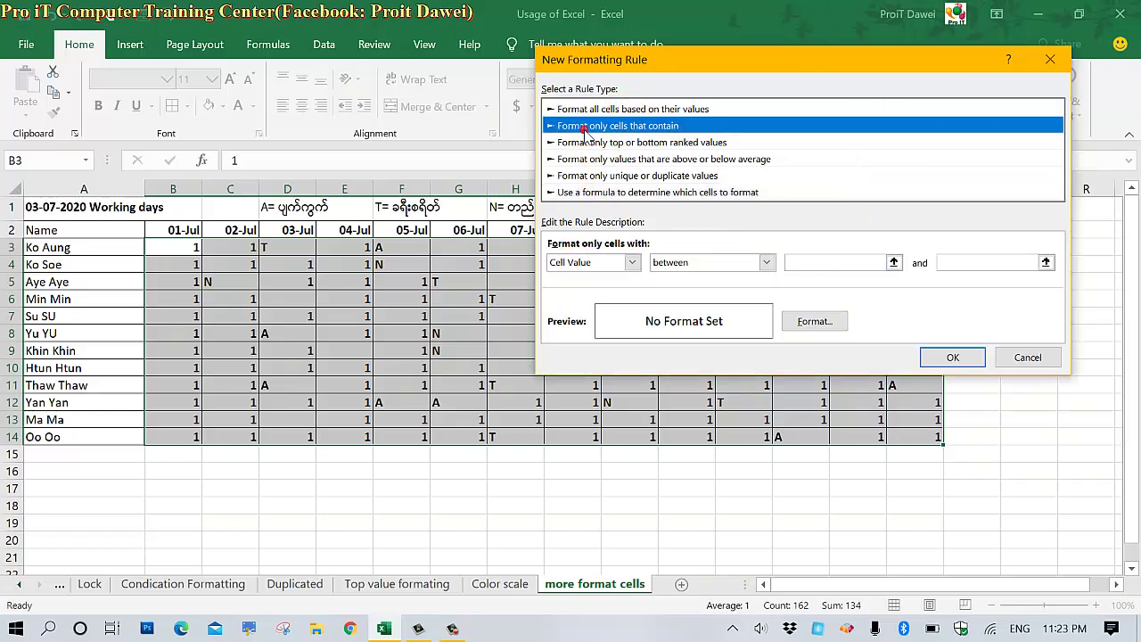
Keep Cell Value as the condition the rule checks.
left_click(632, 262)
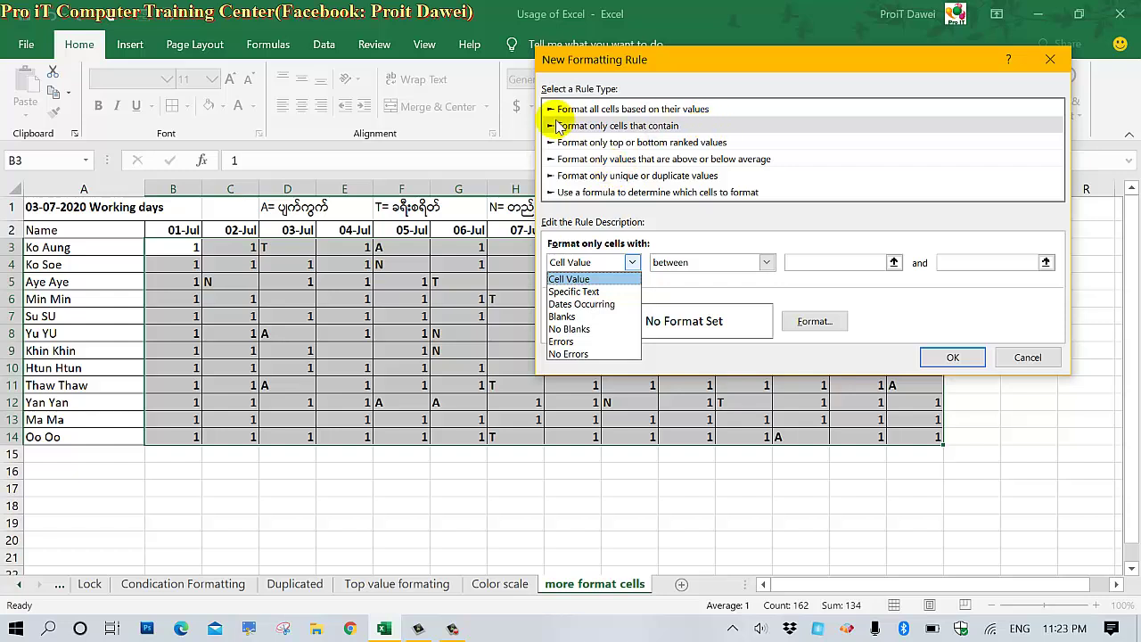
left_click(611, 129)
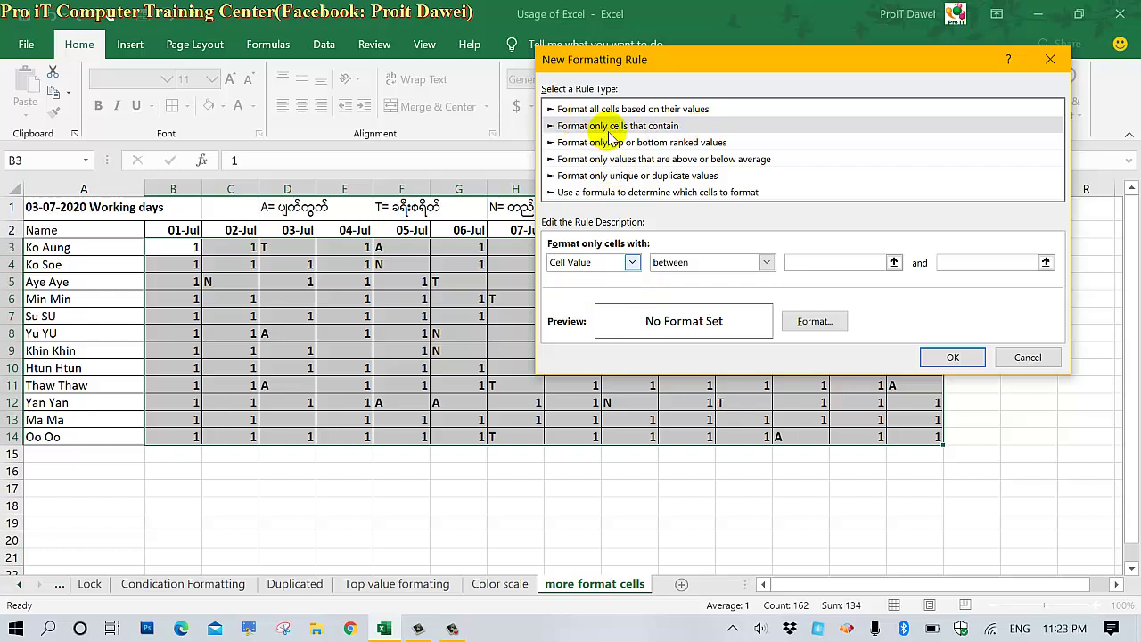
left_click(622, 262)
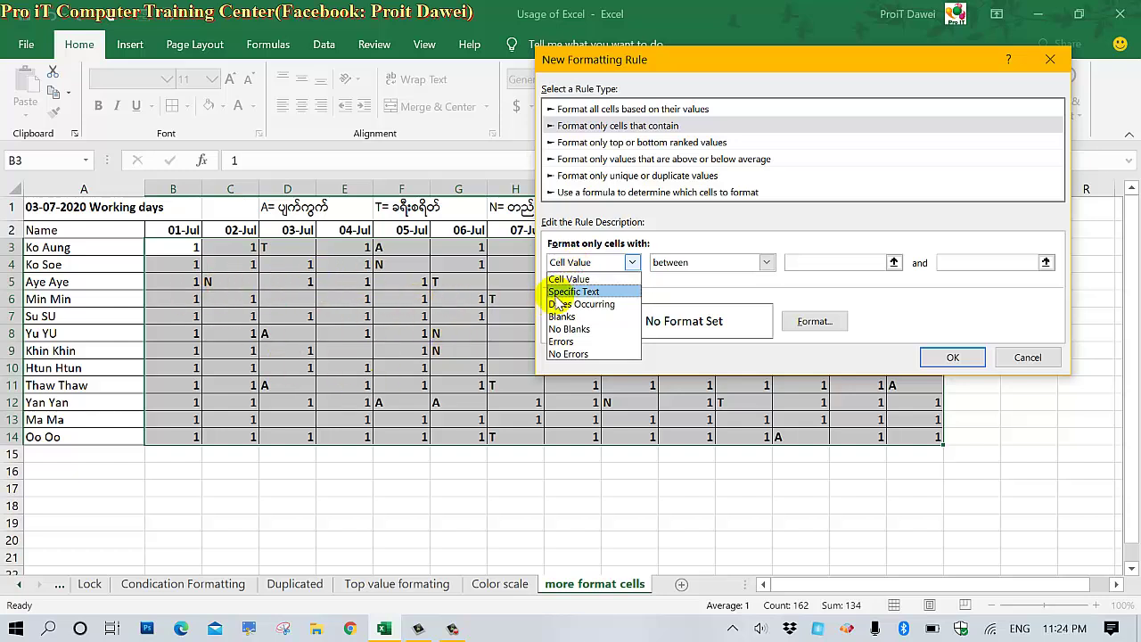
left_click(581, 268)
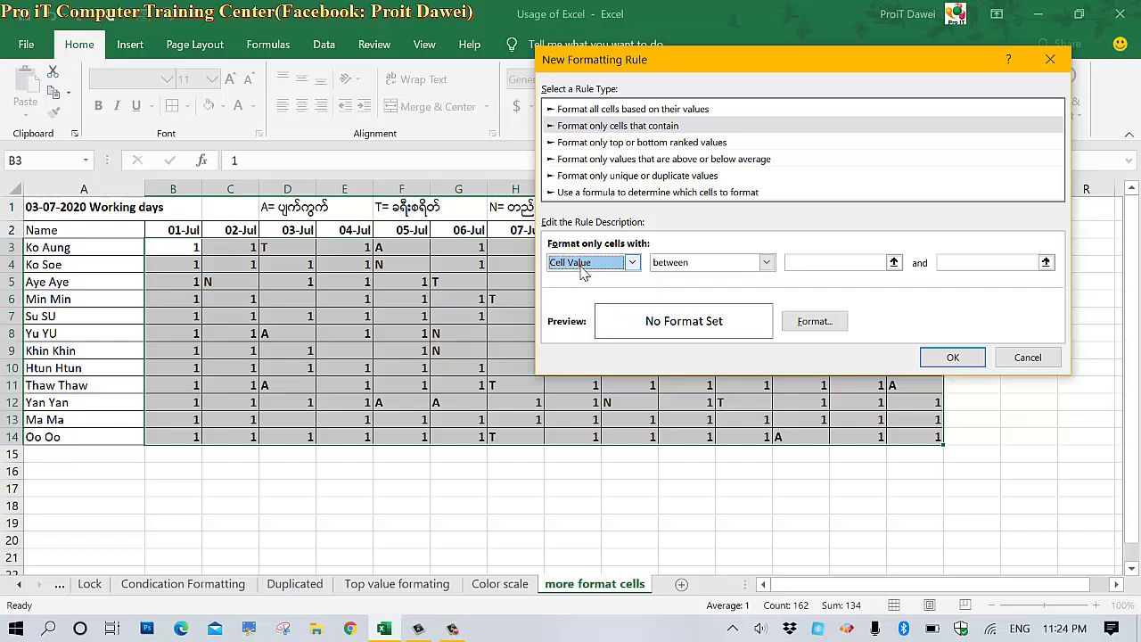
Set the comparison operator to 'equal to' and enter A as the value.
left_click(694, 262)
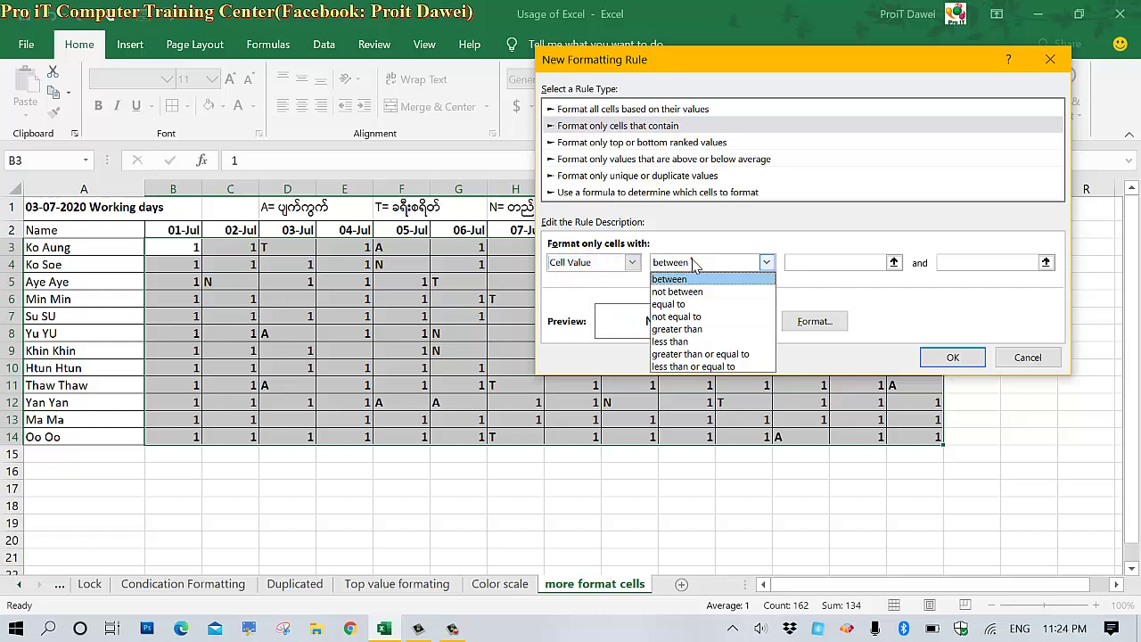
left_click(681, 304)
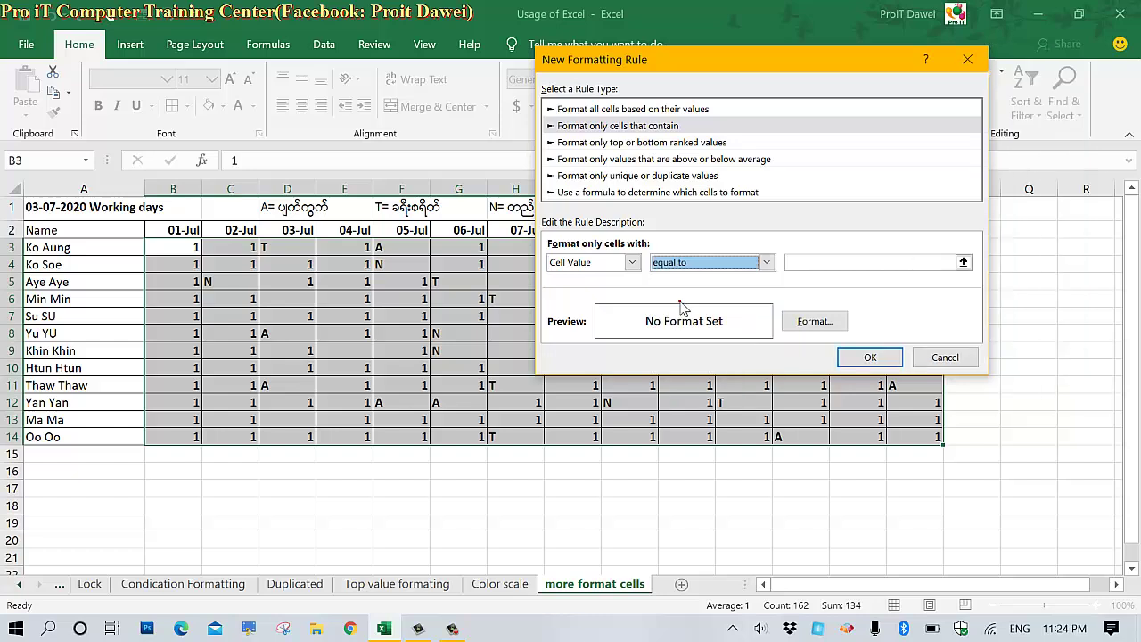
left_click(687, 266)
left_click(685, 277)
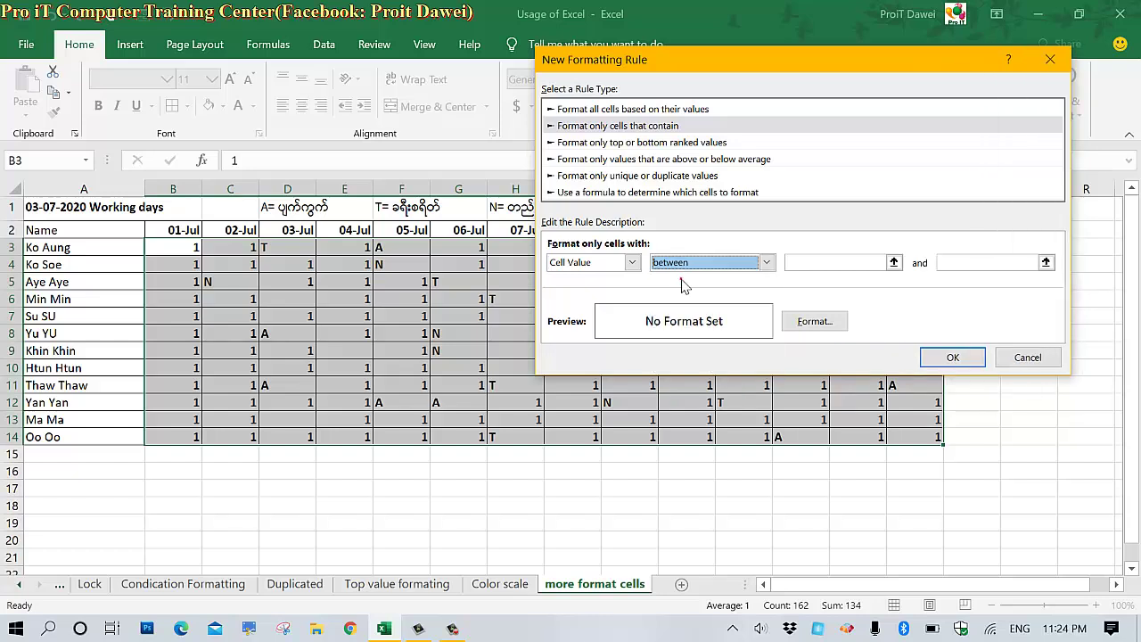
left_click(681, 268)
left_click(680, 297)
left_click(676, 266)
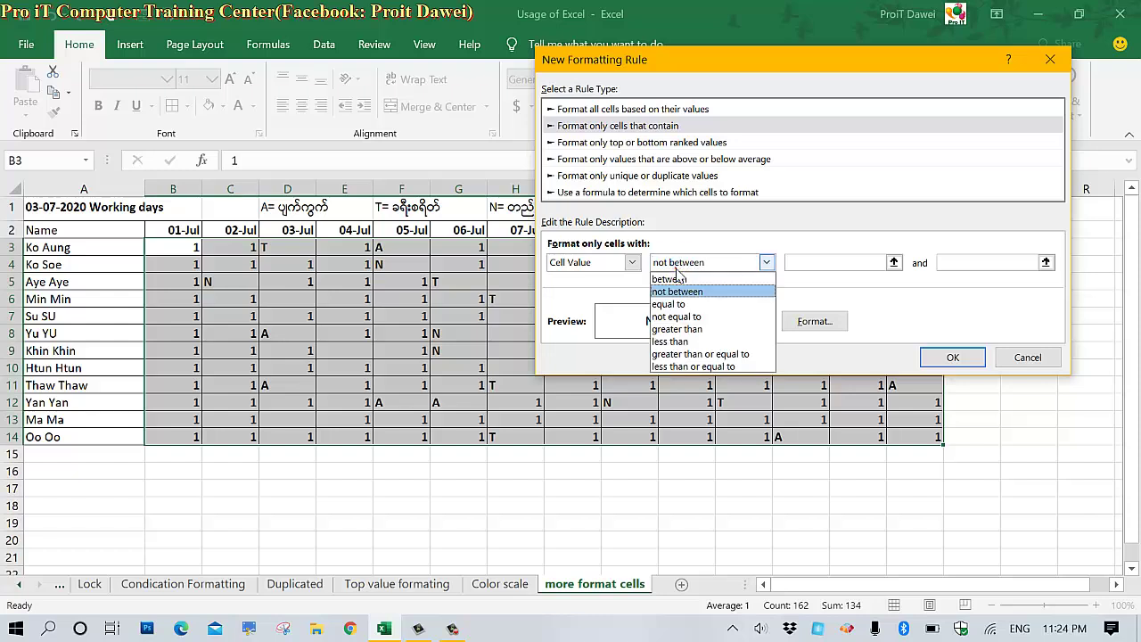
left_click(673, 305)
left_click(668, 264)
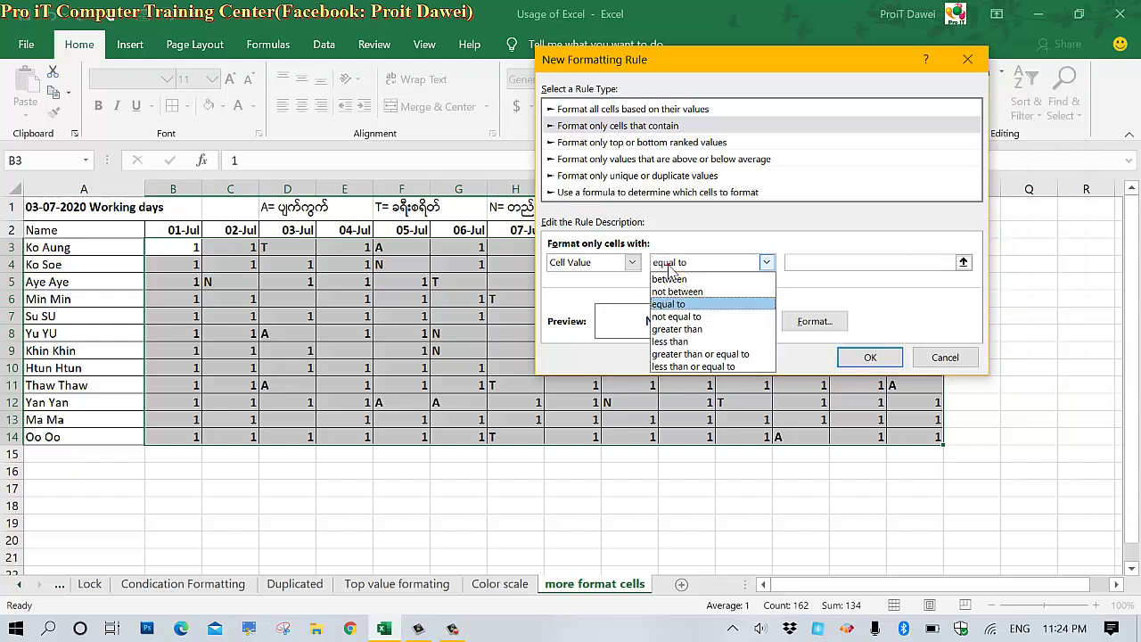
left_click(678, 316)
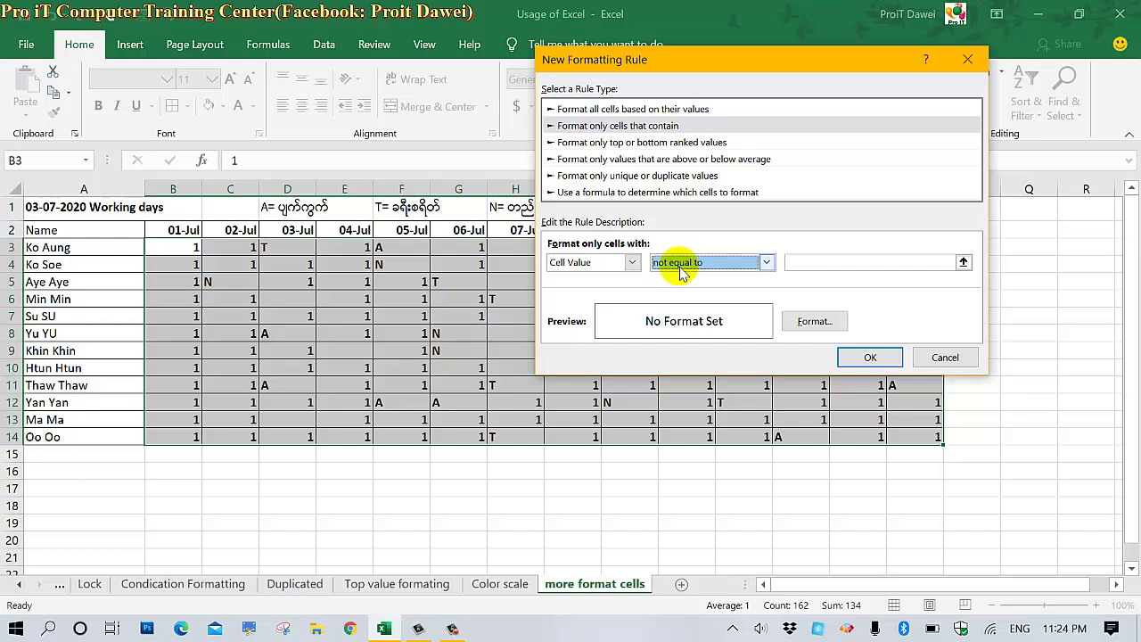
left_click(679, 265)
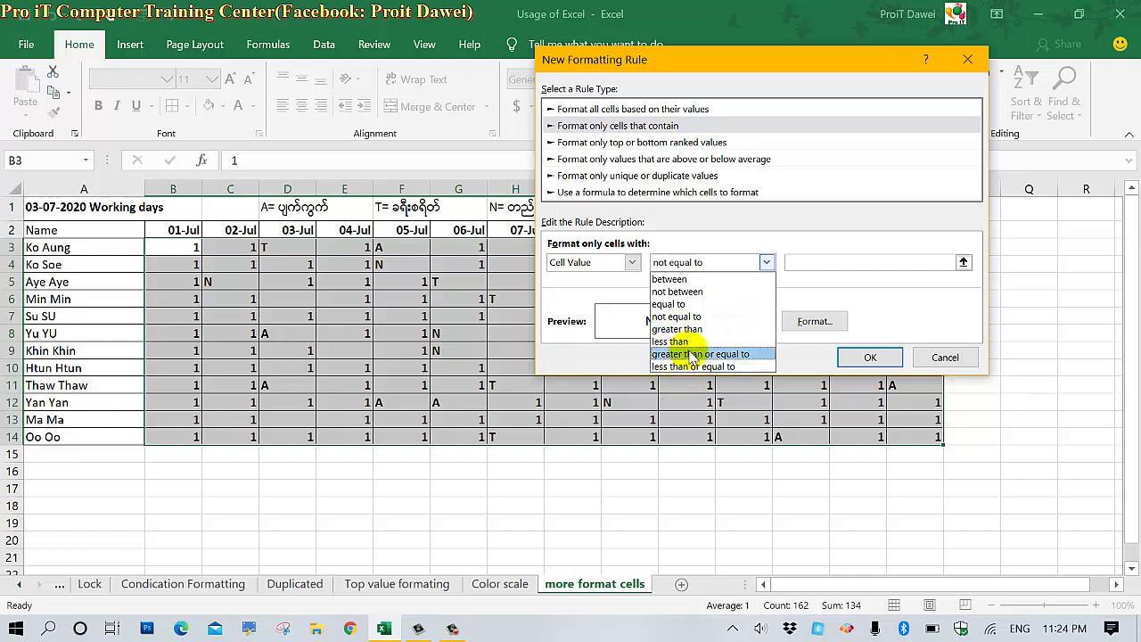
left_click(673, 305)
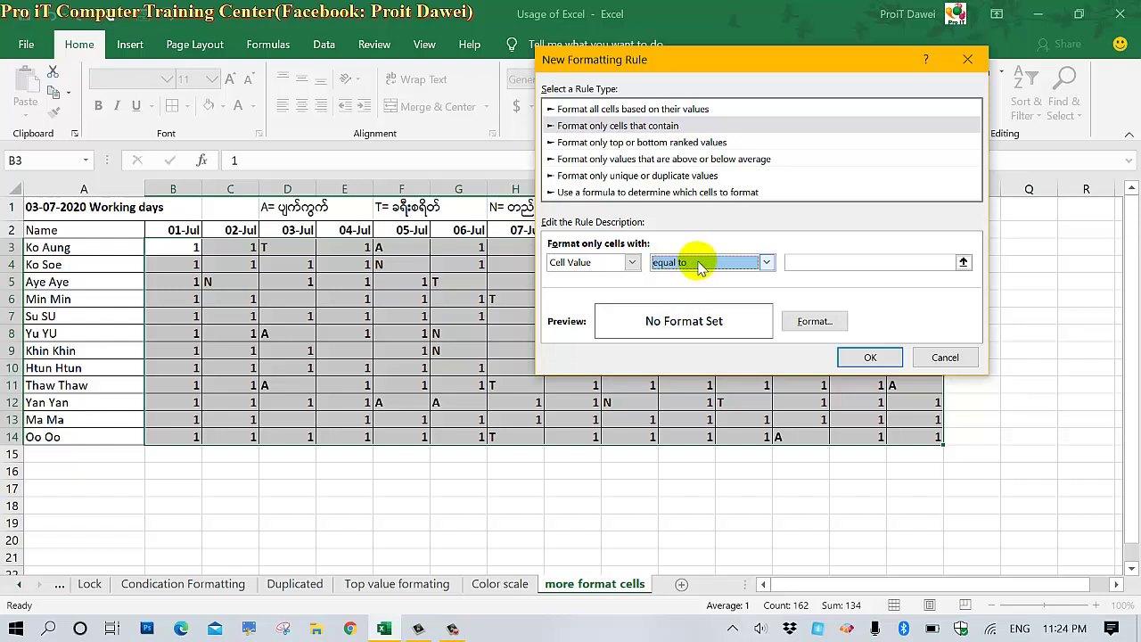
left_click(808, 264)
type("A")
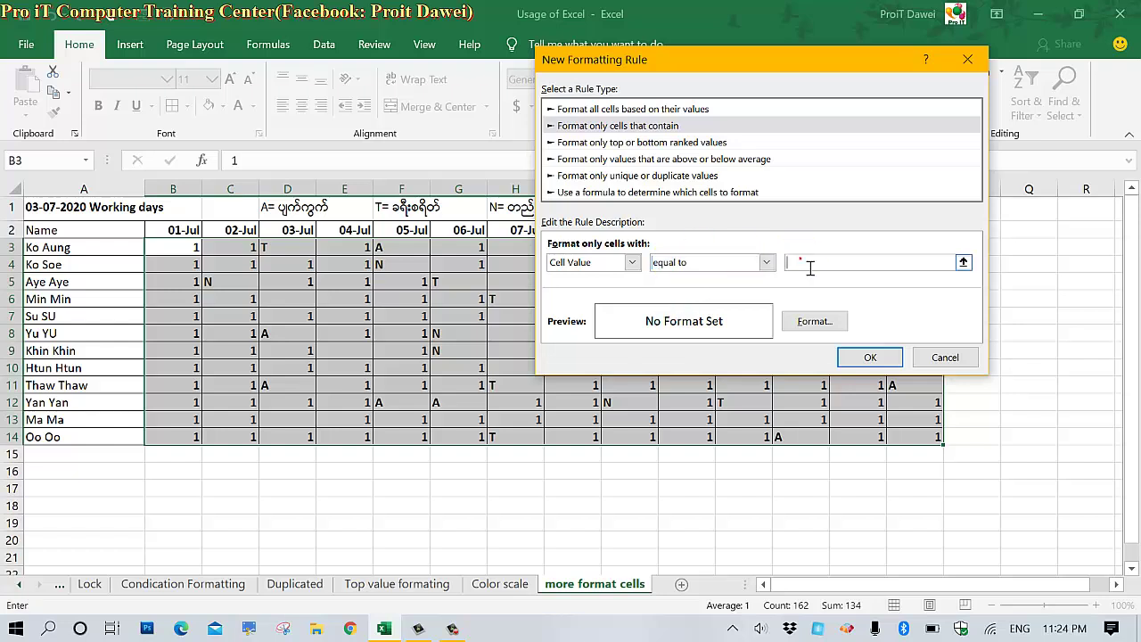
Try yellow and red background fills in Format Cells, then discard them.
left_click(799, 323)
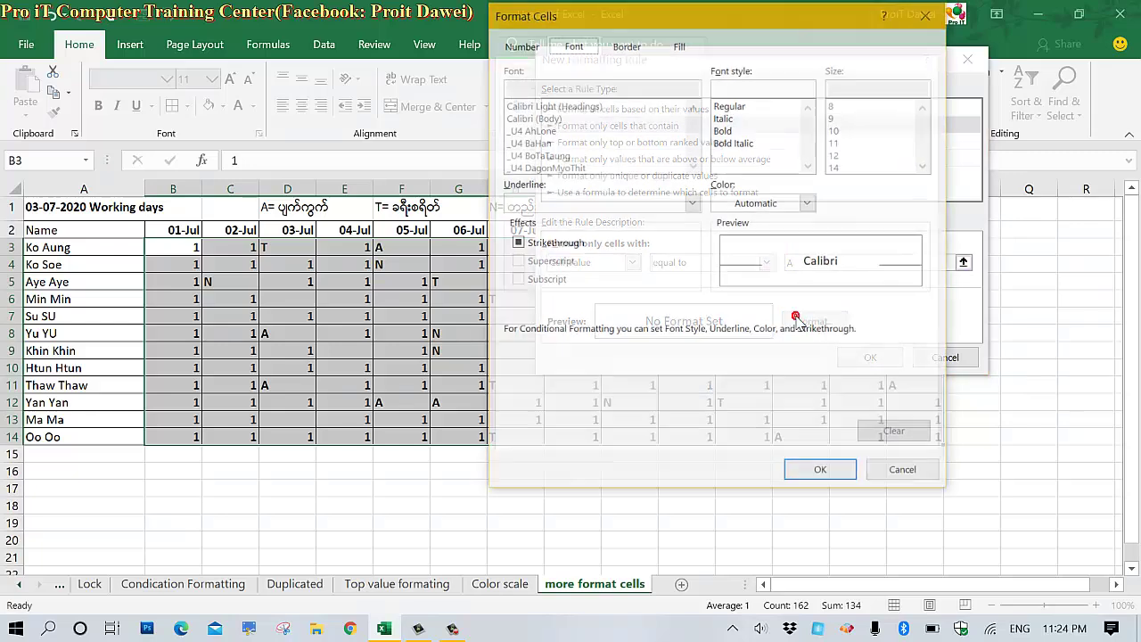
left_click(673, 49)
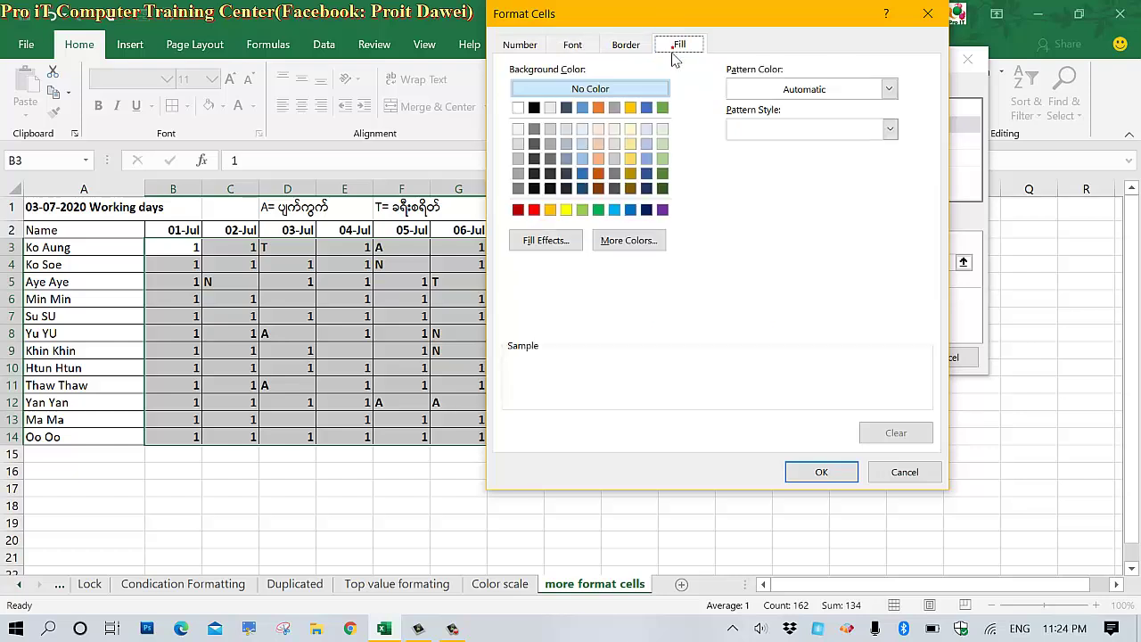
left_click(566, 210)
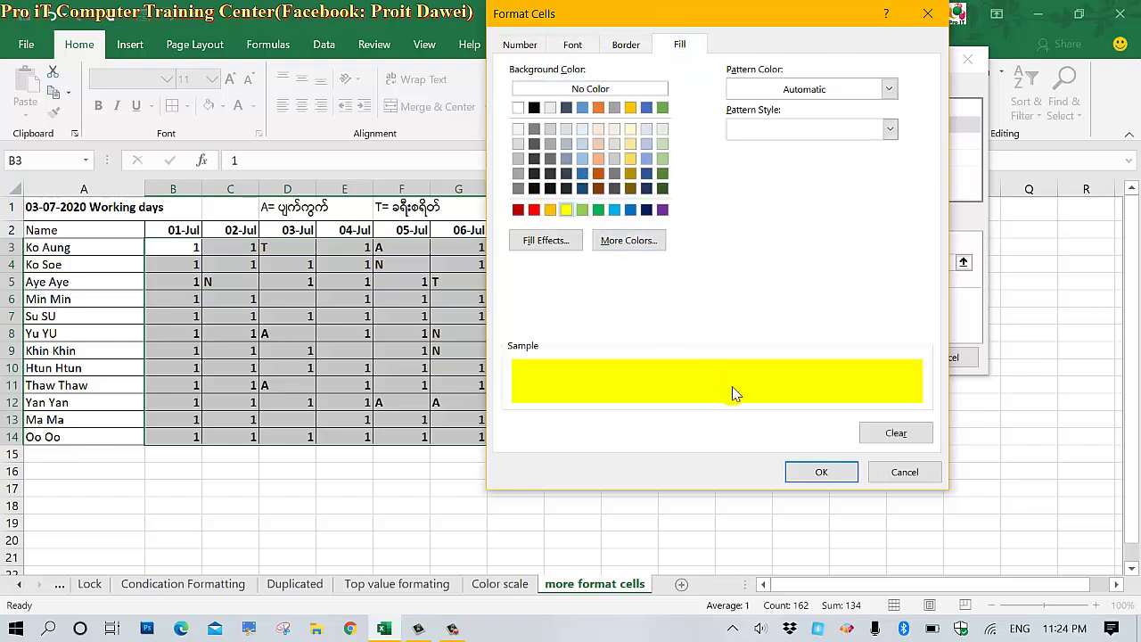
left_click(805, 469)
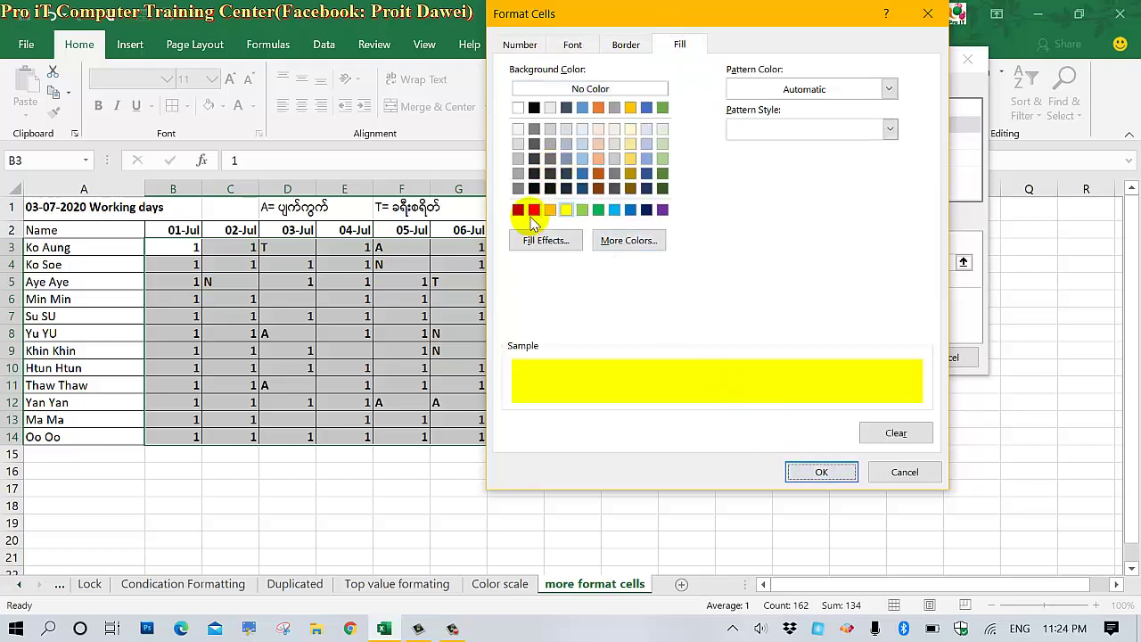
left_click(574, 46)
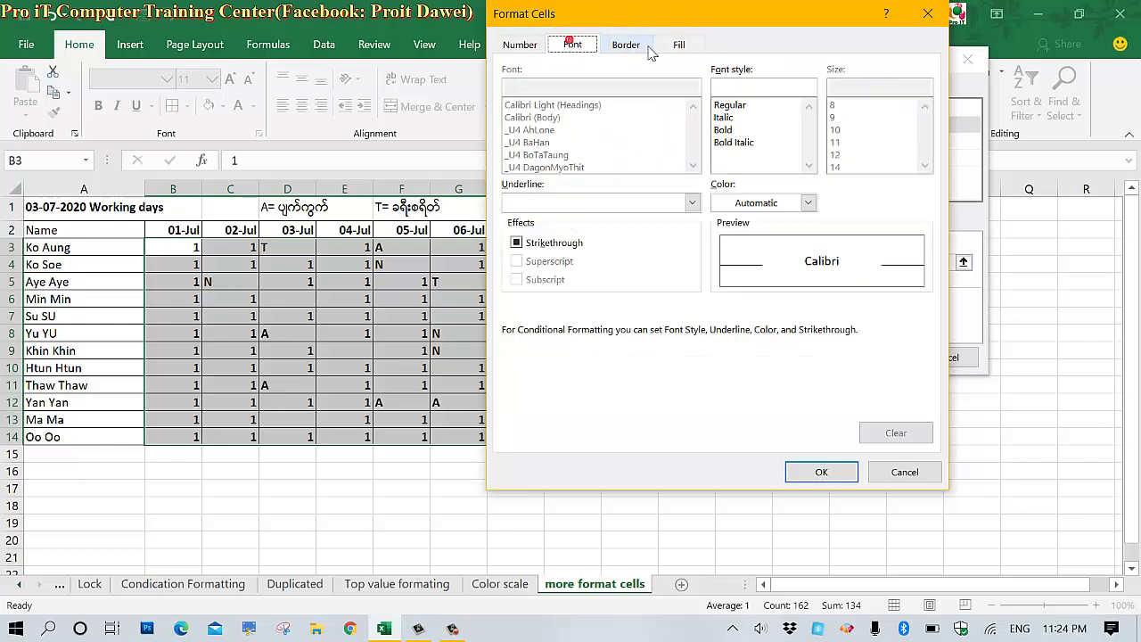
left_click(677, 47)
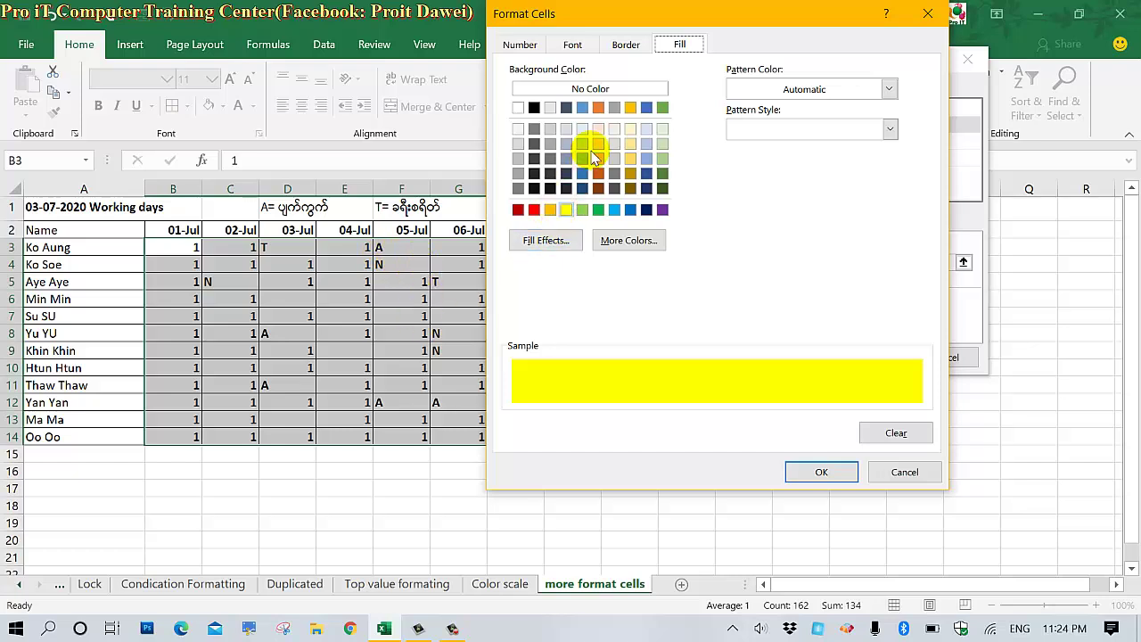
left_click(534, 211)
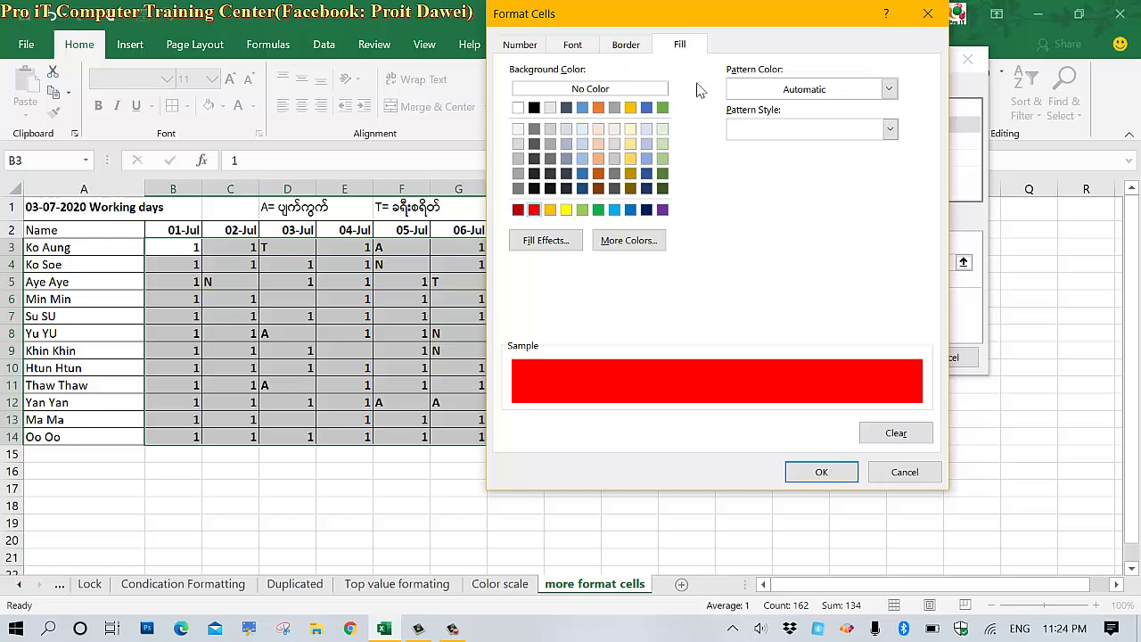
left_click(567, 45)
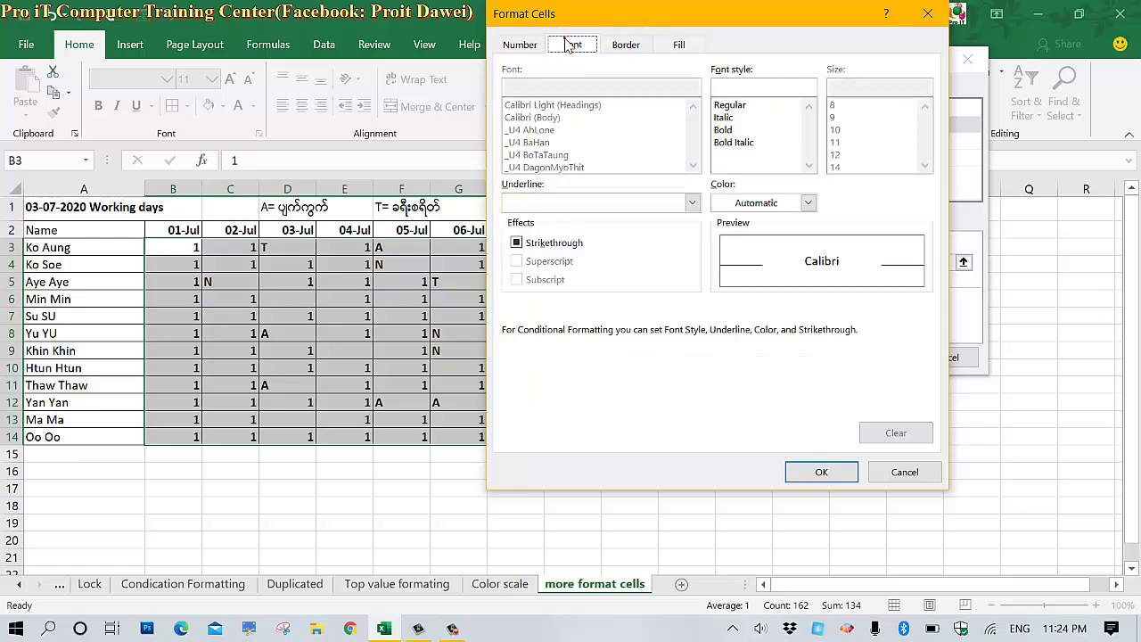
left_click(904, 471)
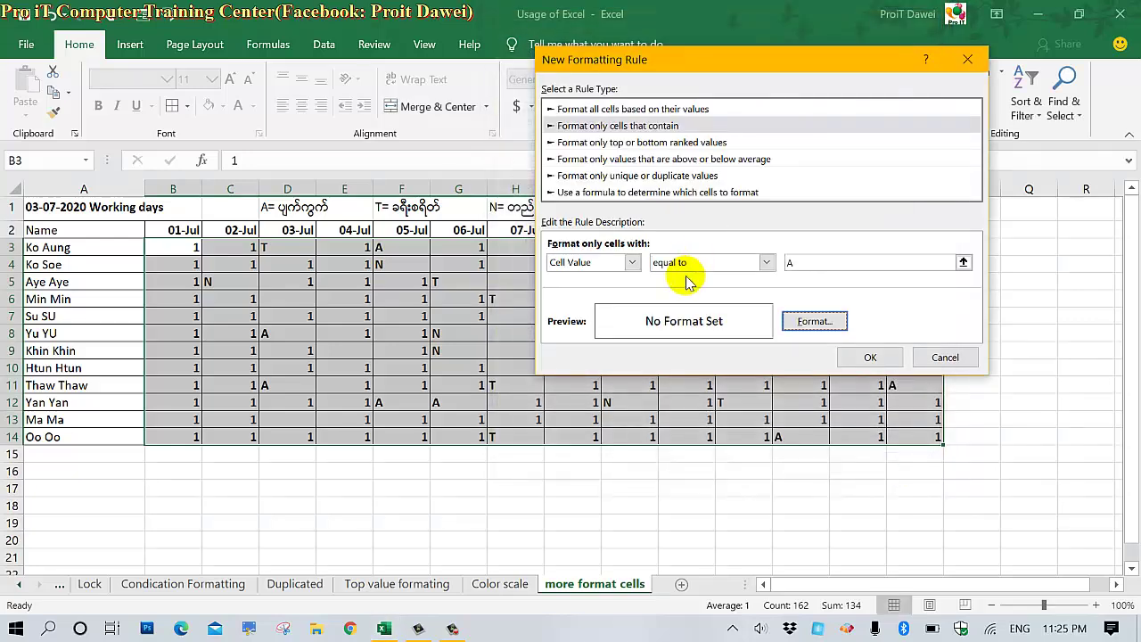
Set the rule's font to bold red and confirm the format.
left_click(812, 322)
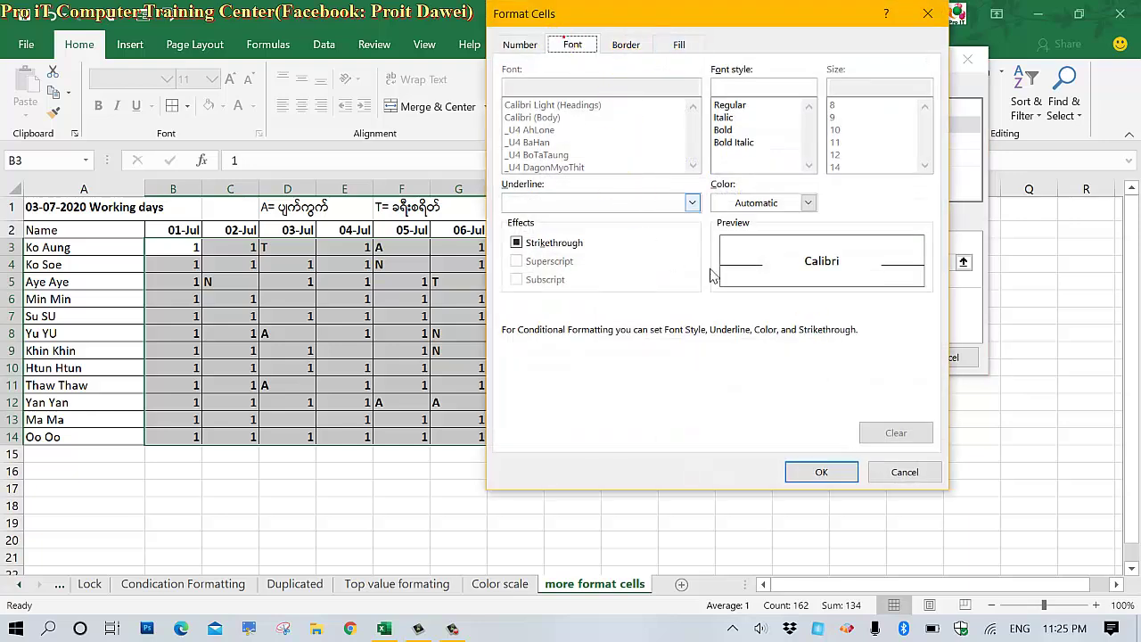
left_click(743, 210)
left_click(737, 364)
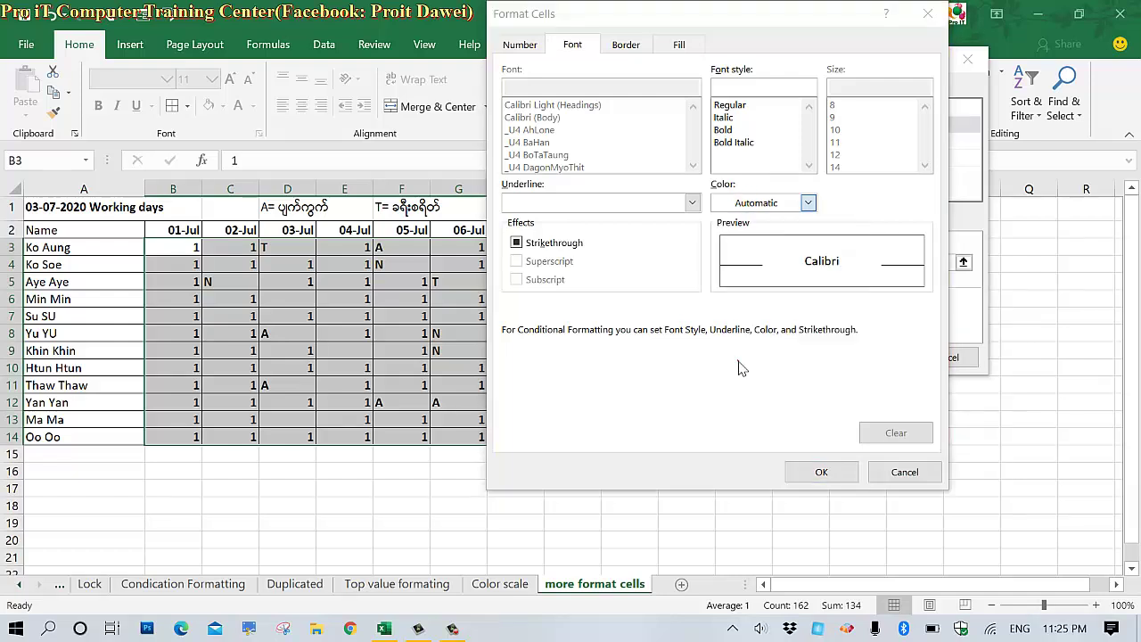
left_click(722, 130)
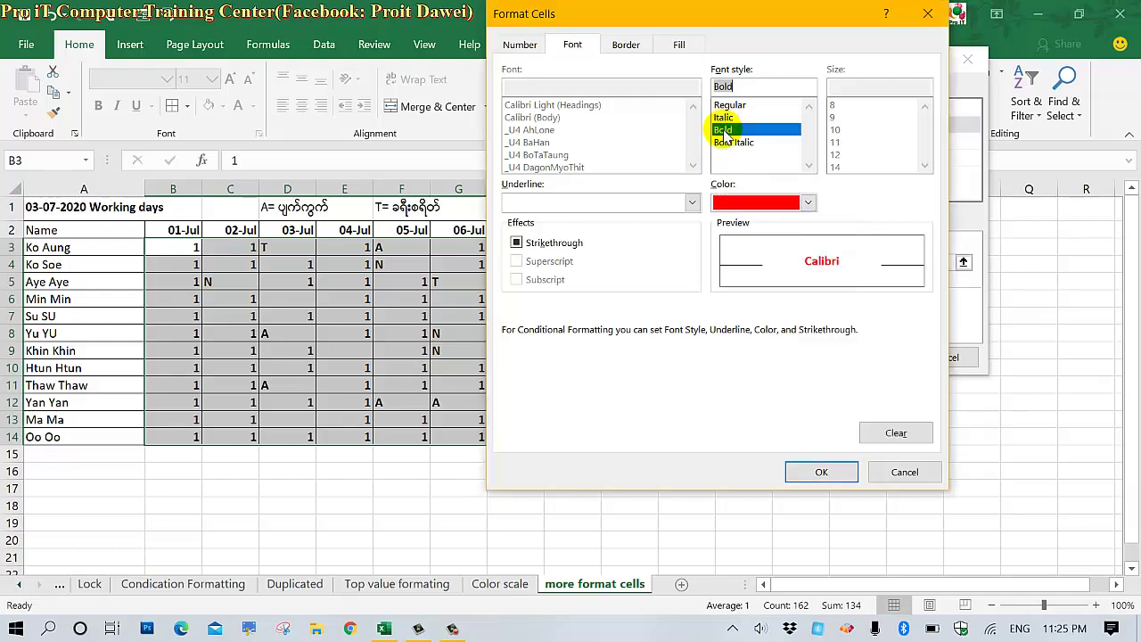
left_click(819, 473)
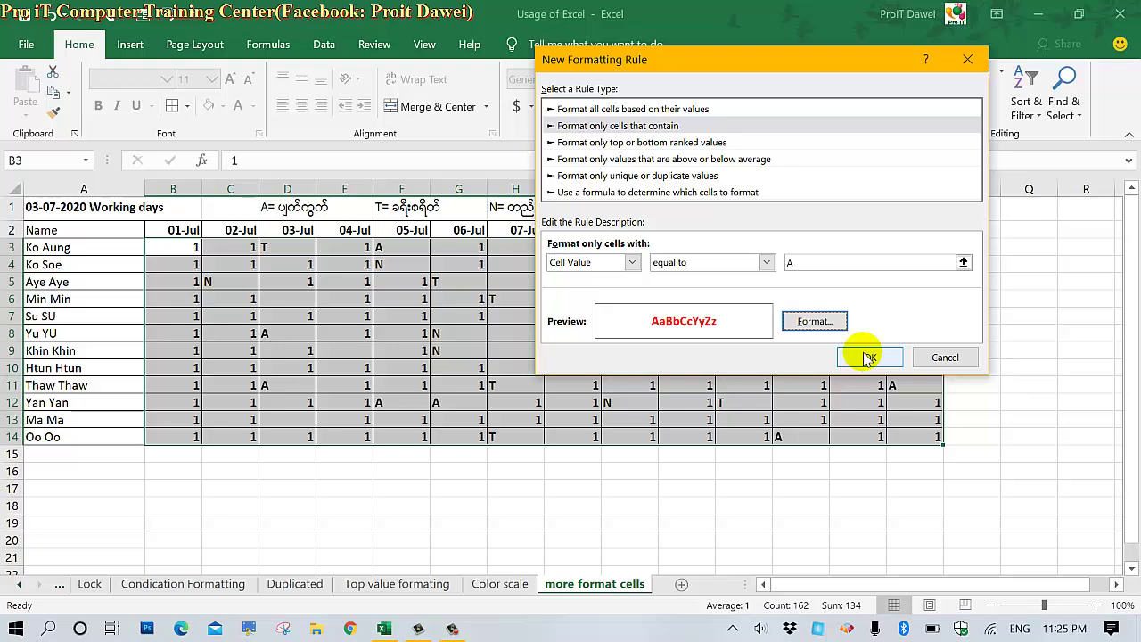
Save the A rule and start a new rule for cells with Cell Value equal to T.
left_click(868, 357)
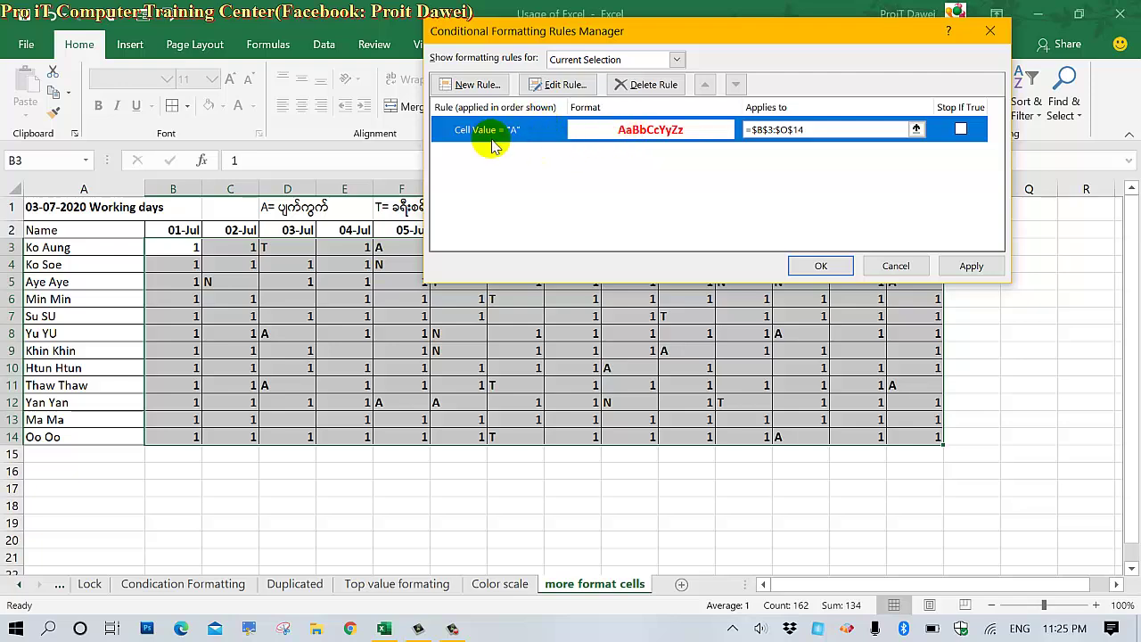
left_click(457, 84)
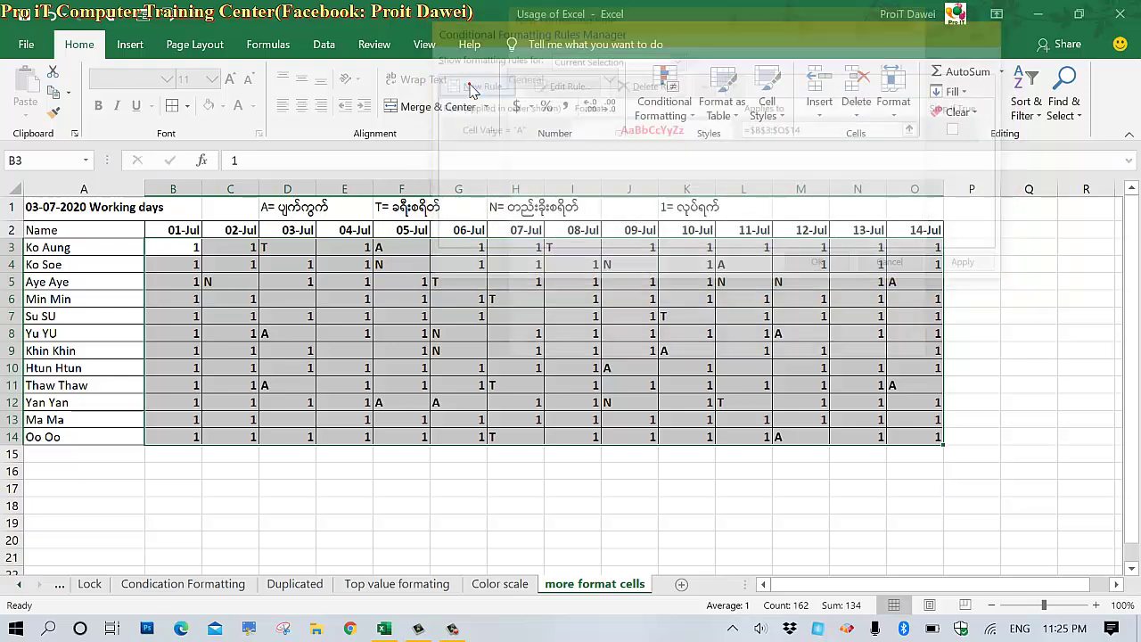
left_click(555, 81)
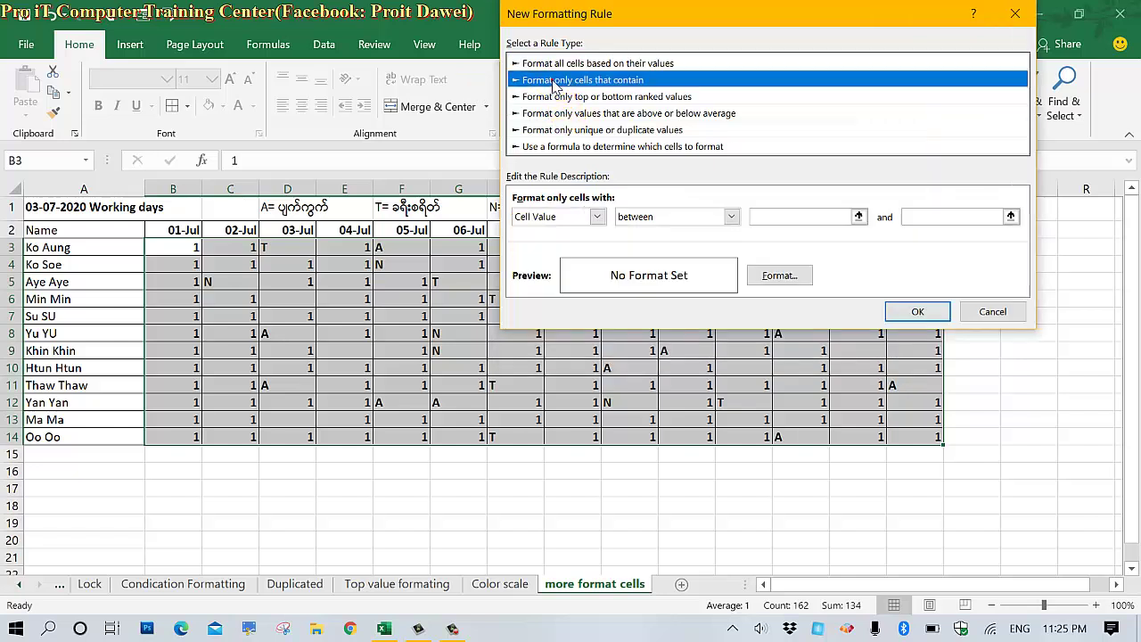
left_click(593, 217)
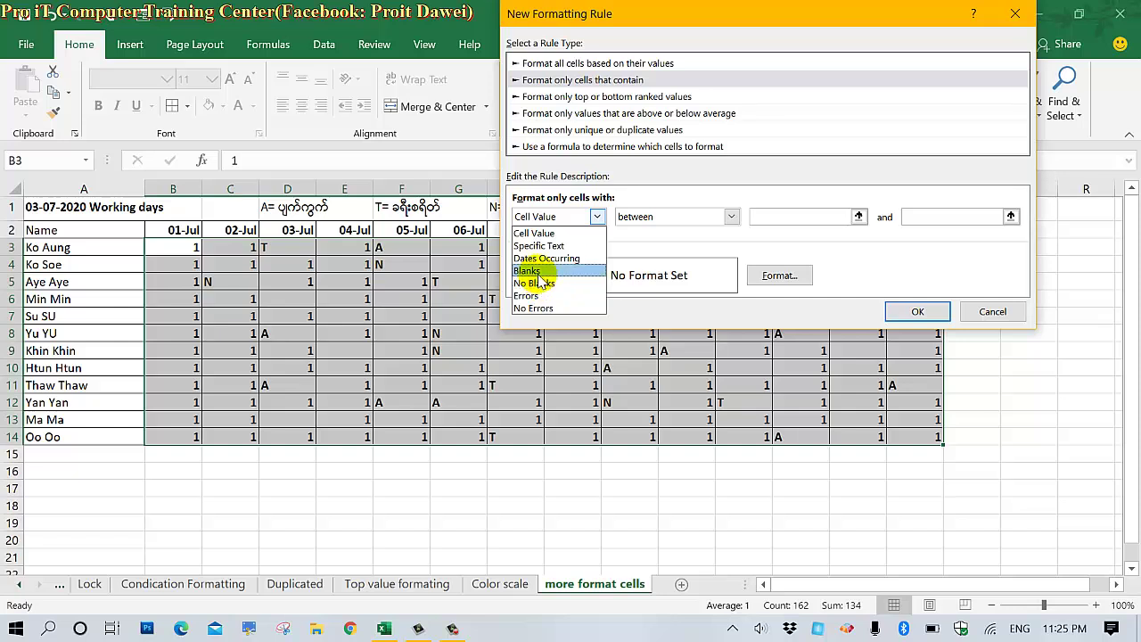
left_click(643, 218)
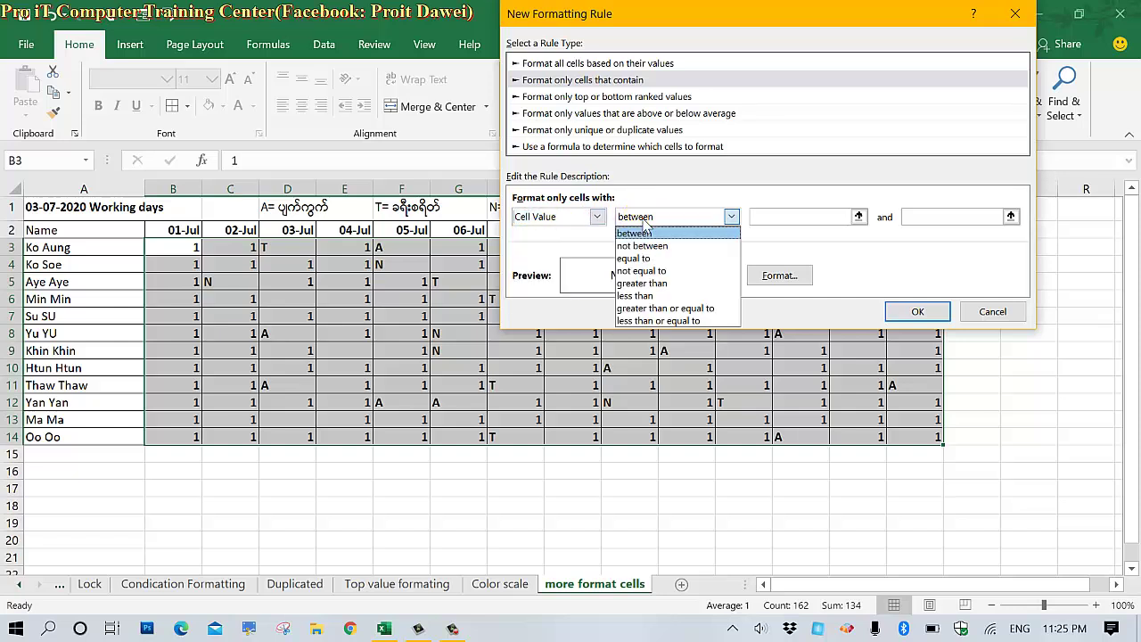
left_click(646, 260)
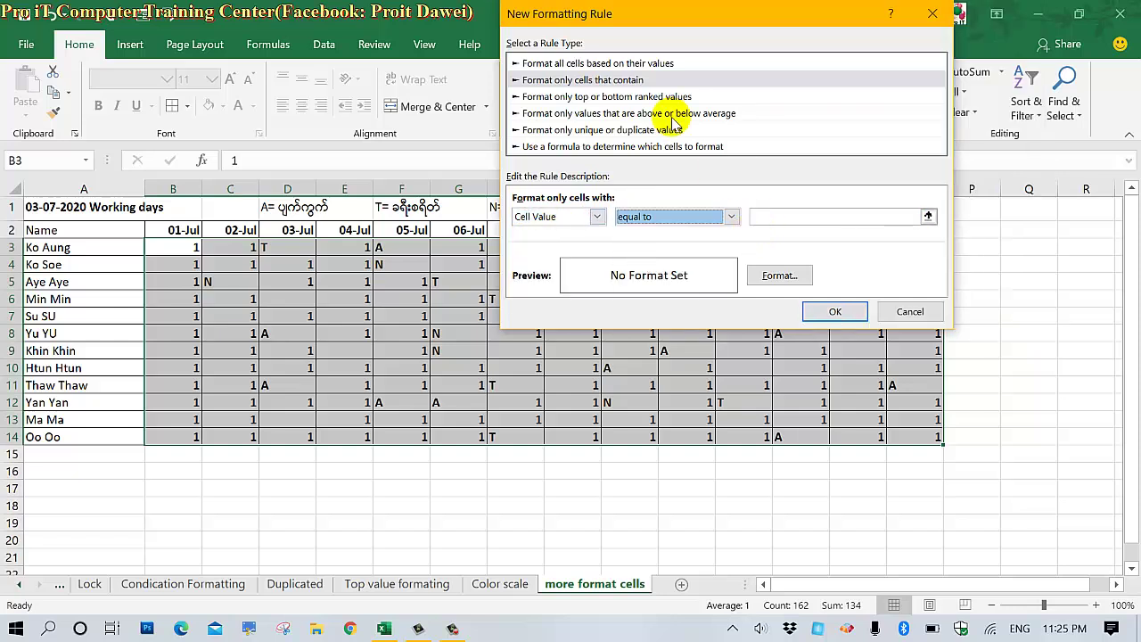
left_click_drag(622, 13, 534, 285)
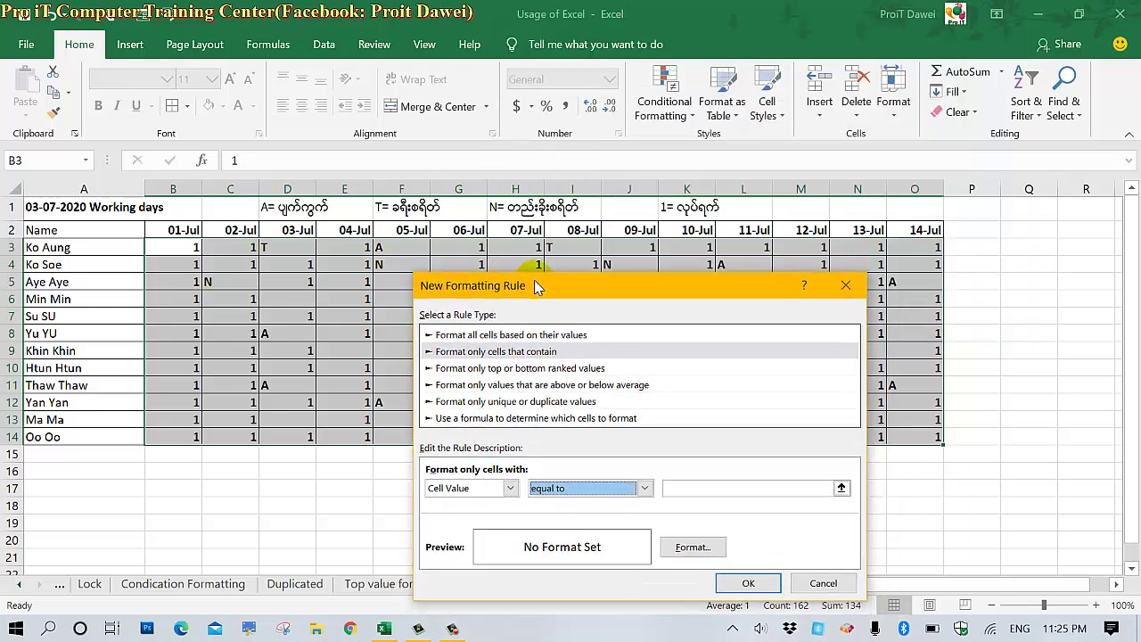
left_click(681, 493)
type("T")
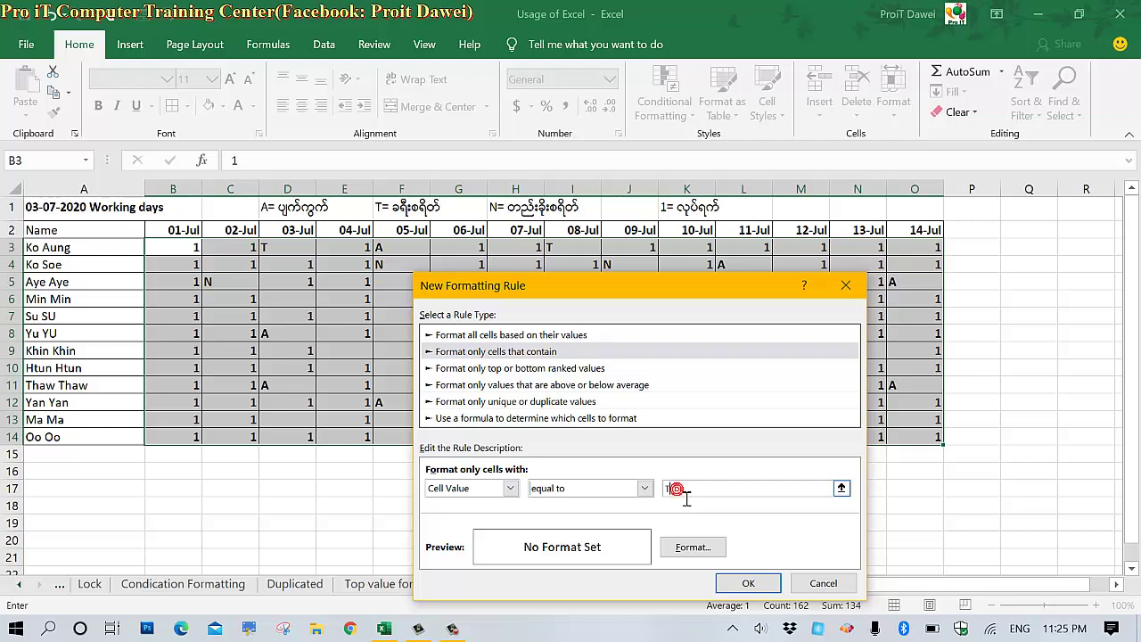
Format the T cells with bold green text.
left_click(685, 546)
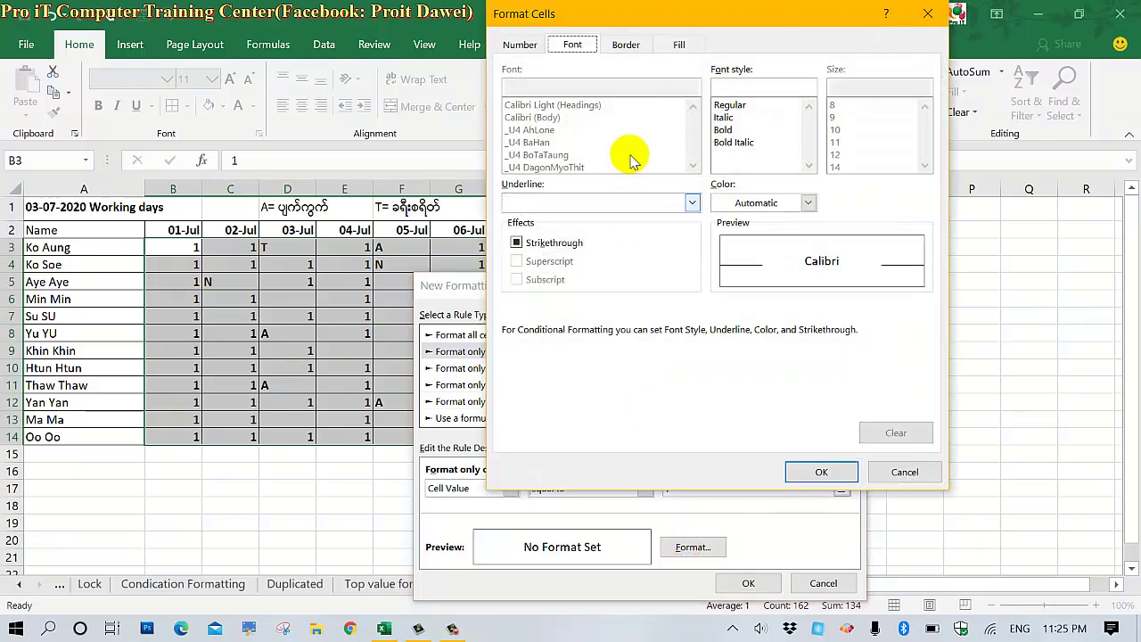
left_click_drag(600, 27, 519, 206)
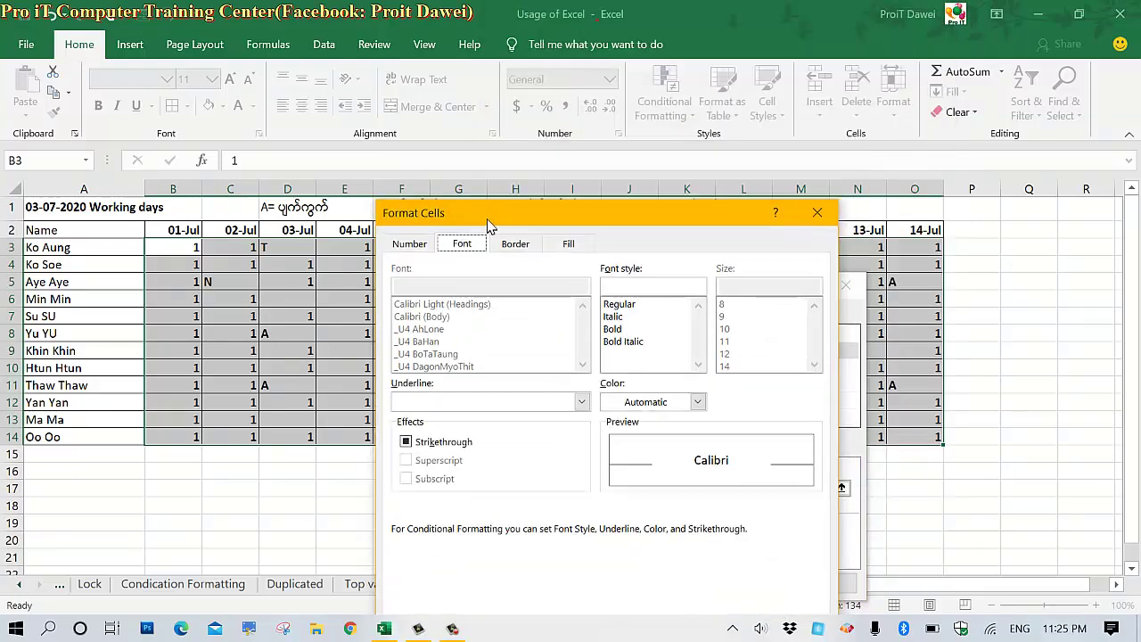
left_click(643, 307)
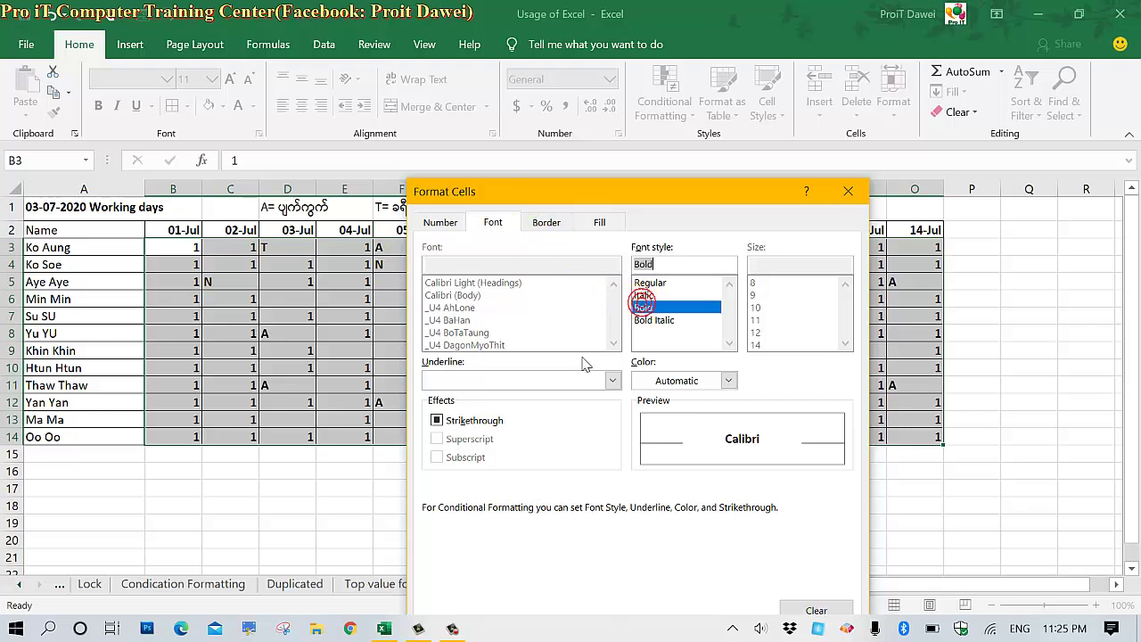
left_click(676, 380)
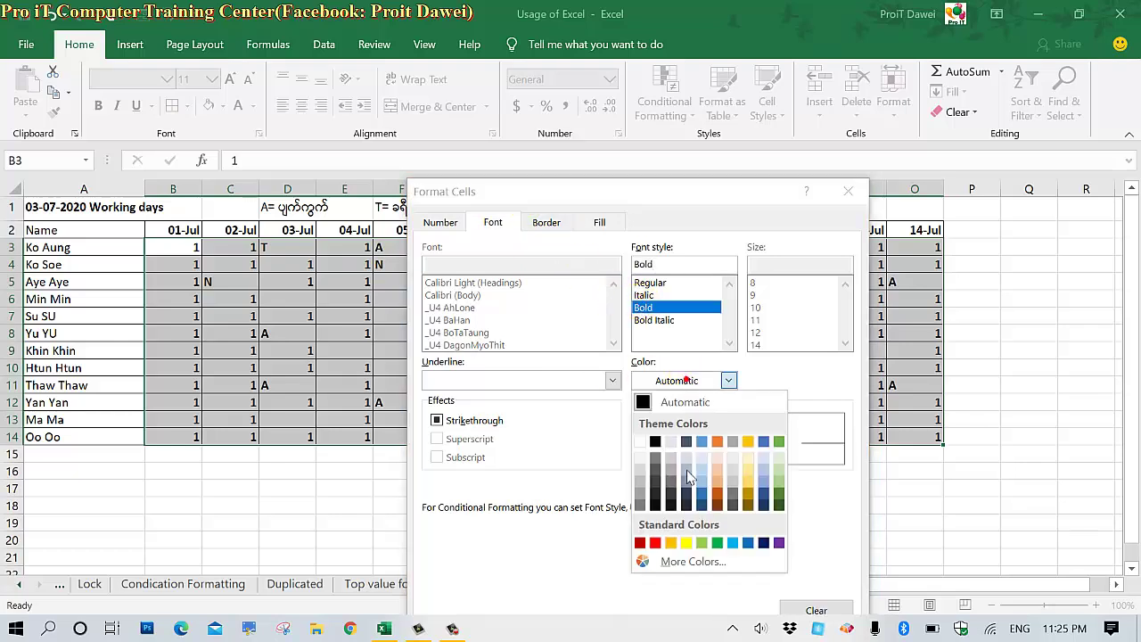
left_click(717, 543)
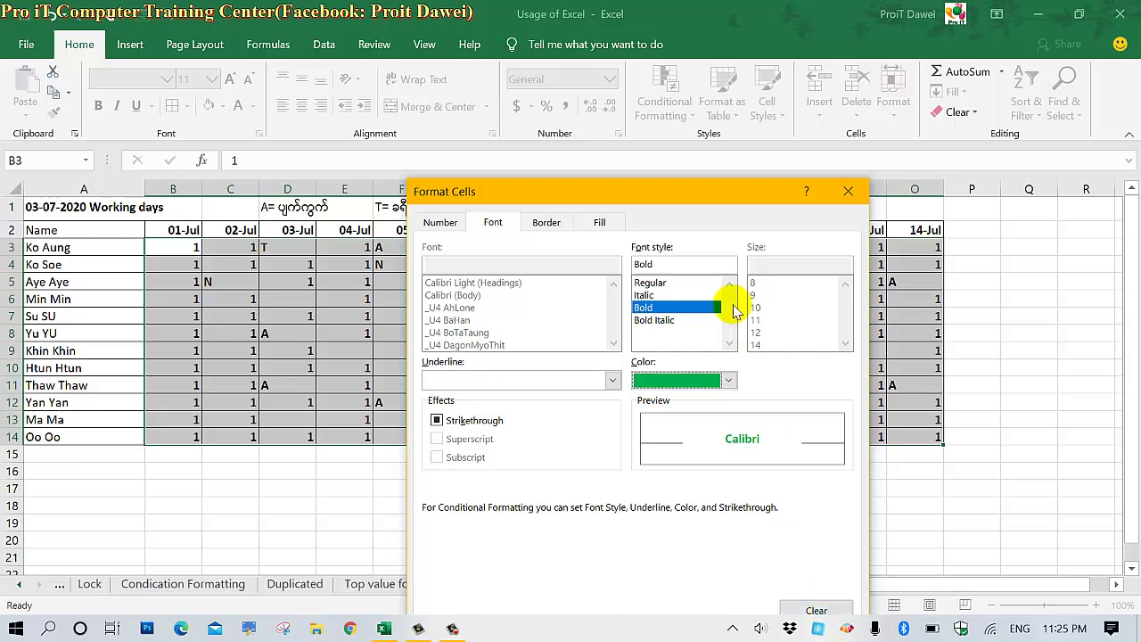
mouse_move(678, 201)
left_mouse_down()
mouse_move(717, 134)
mouse_move(775, 393)
mouse_move(819, 116)
mouse_move(849, 20)
left_mouse_up()
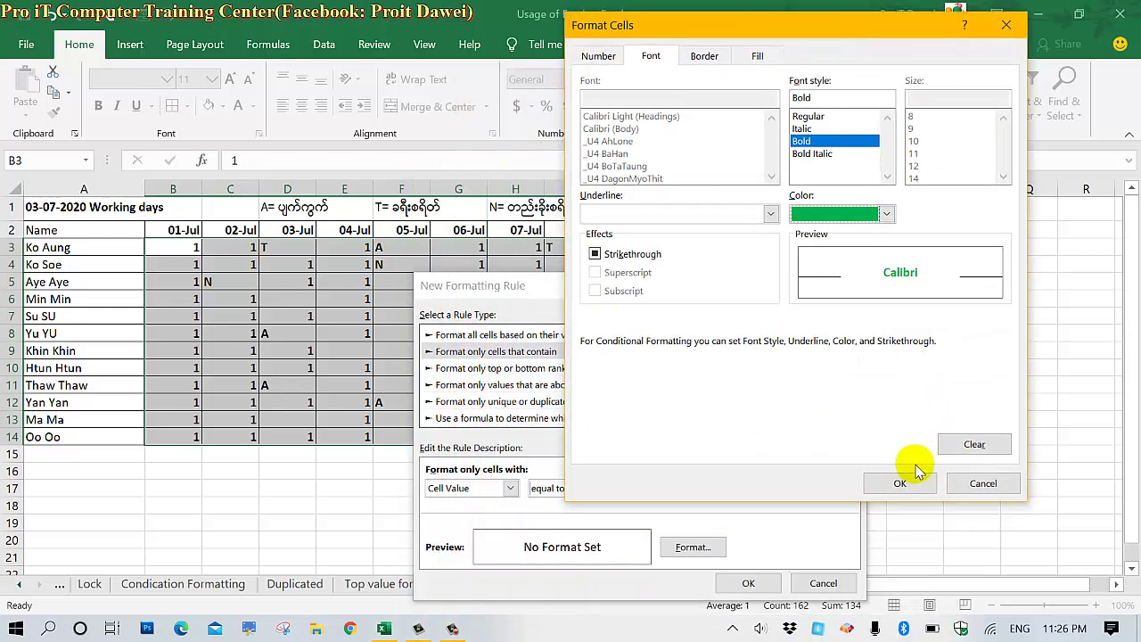
left_click(901, 483)
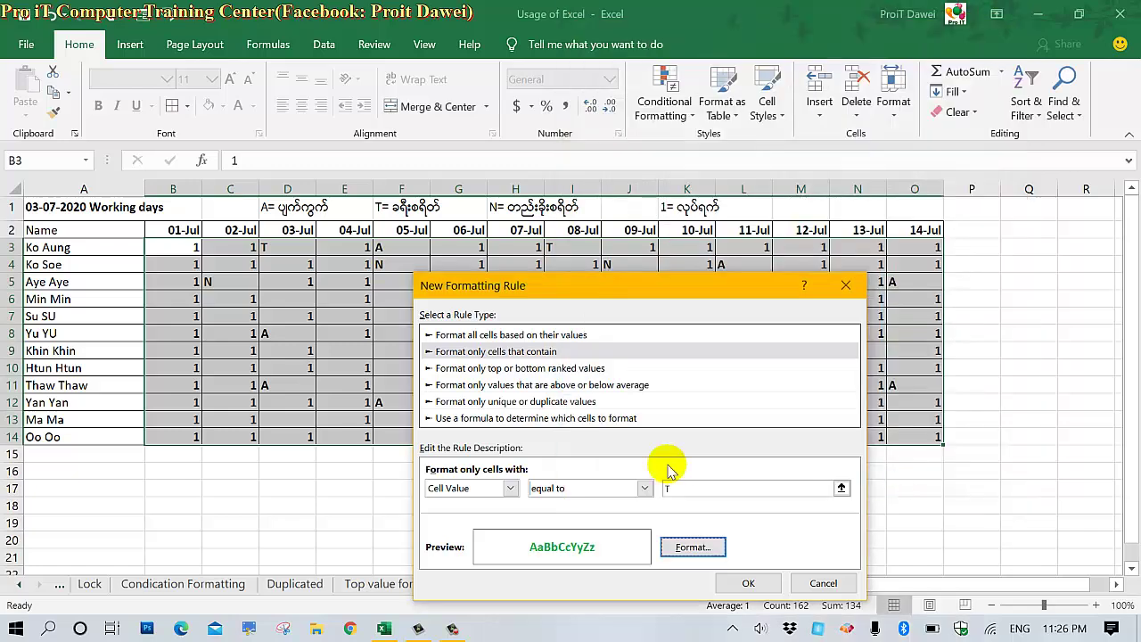
Add the T rule and start a new rule for cells with Cell Value equal to N.
left_click(737, 588)
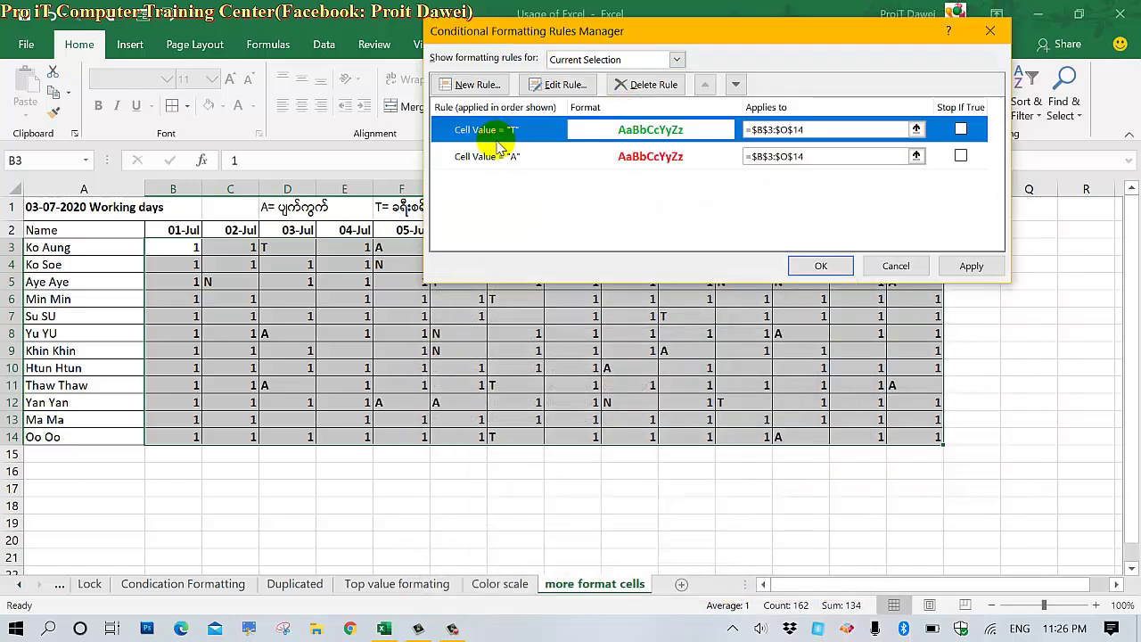
left_click(476, 86)
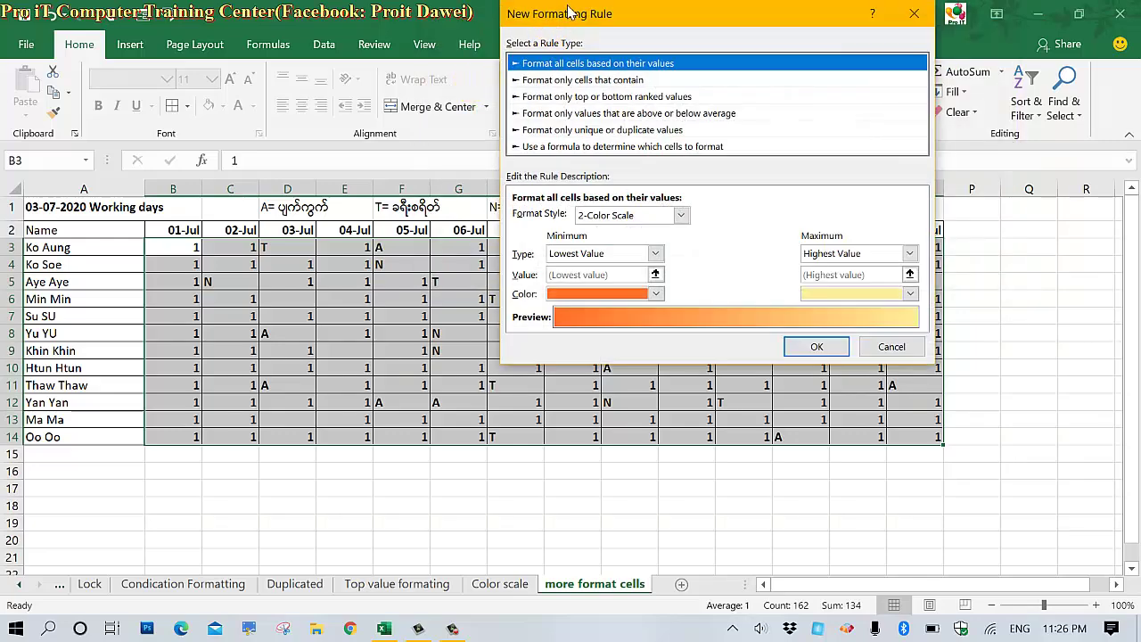
mouse_move(571, 11)
left_mouse_down()
mouse_move(598, 234)
mouse_move(587, 257)
left_mouse_up()
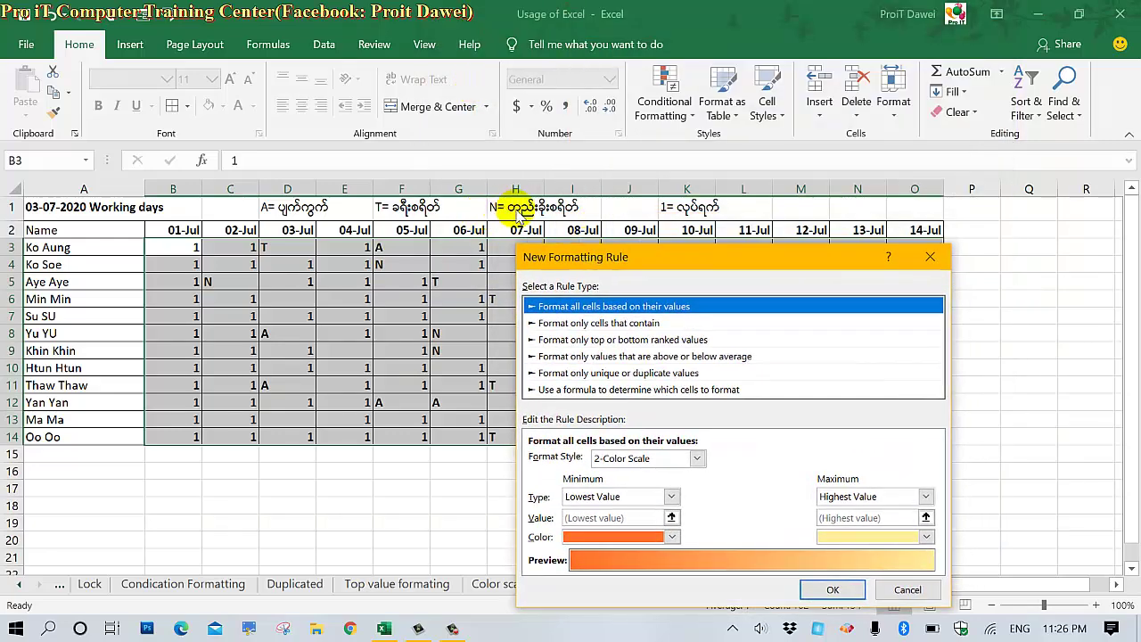
left_click(578, 324)
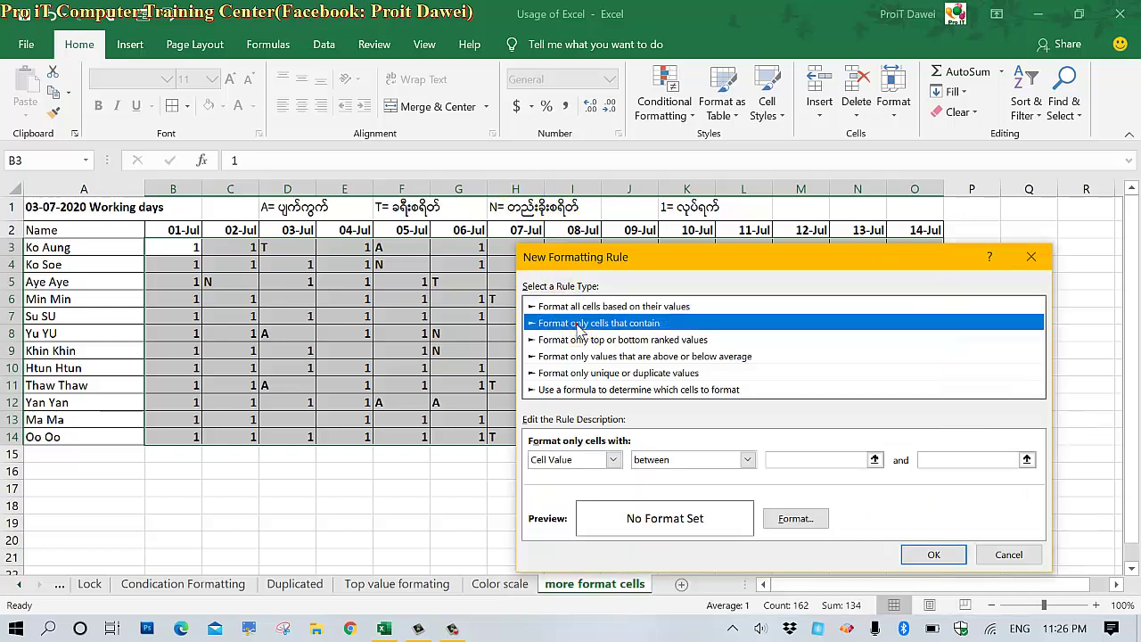
left_click(747, 459)
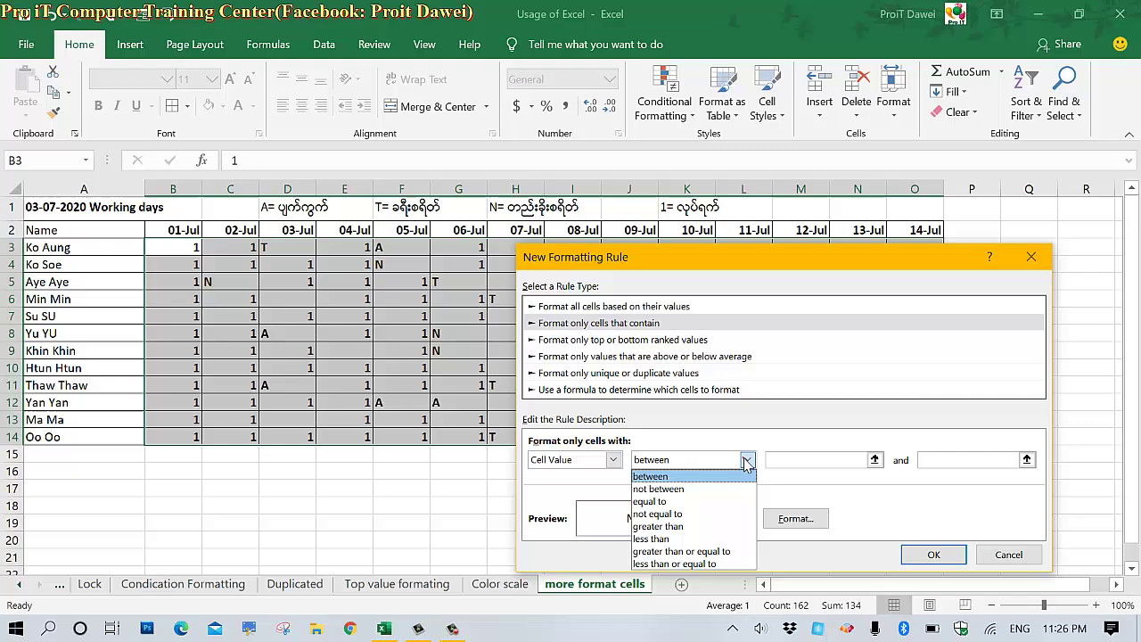
left_click(678, 503)
left_click(790, 460)
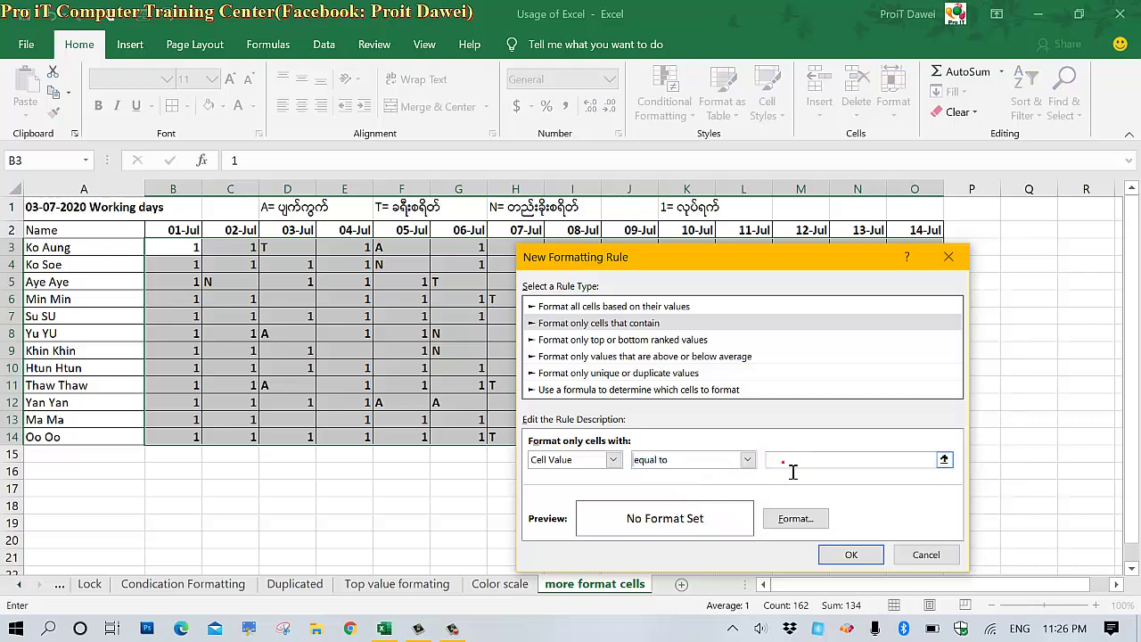
type("N")
Give the N rule bold blue text and add it to the list.
left_click(796, 518)
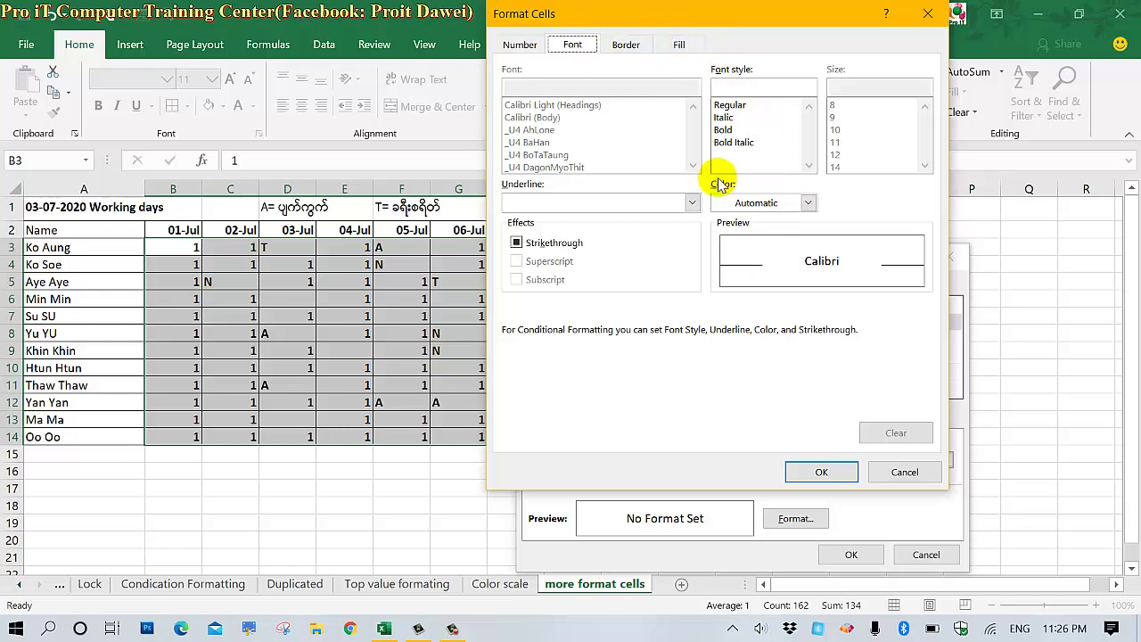
left_click(723, 131)
left_click(740, 203)
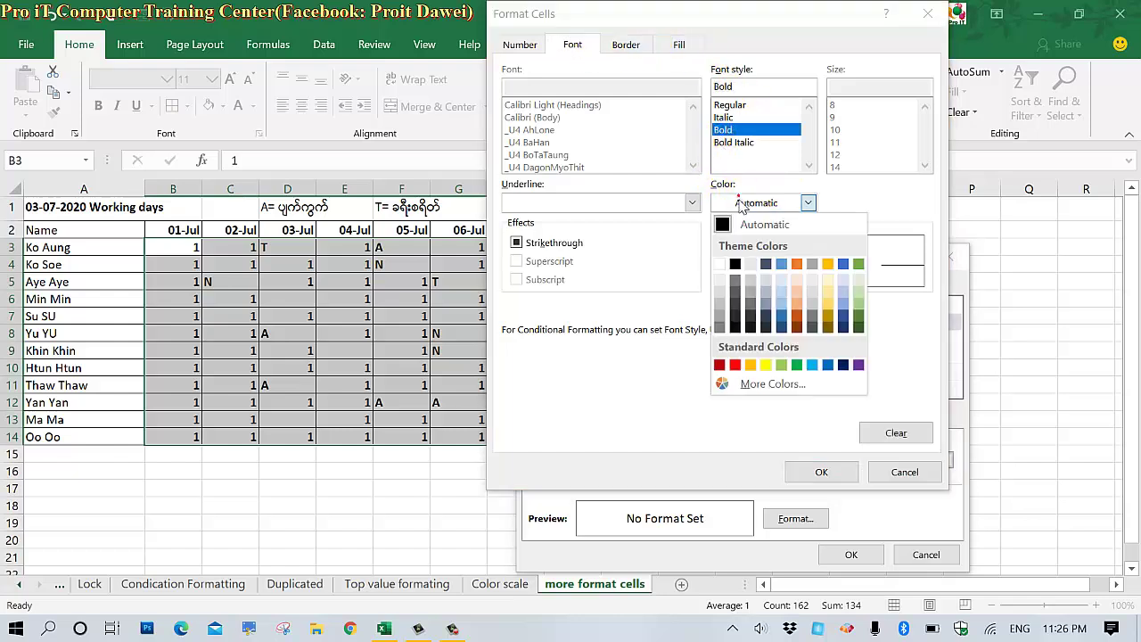
left_click(843, 365)
left_click(805, 203)
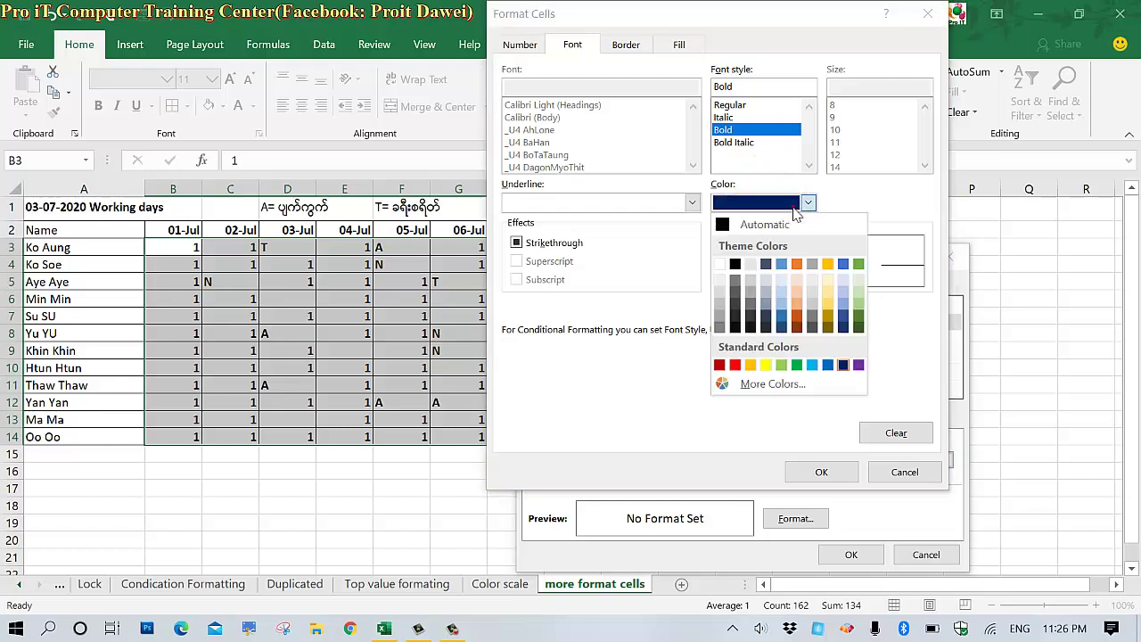
left_click(821, 366)
left_click(821, 472)
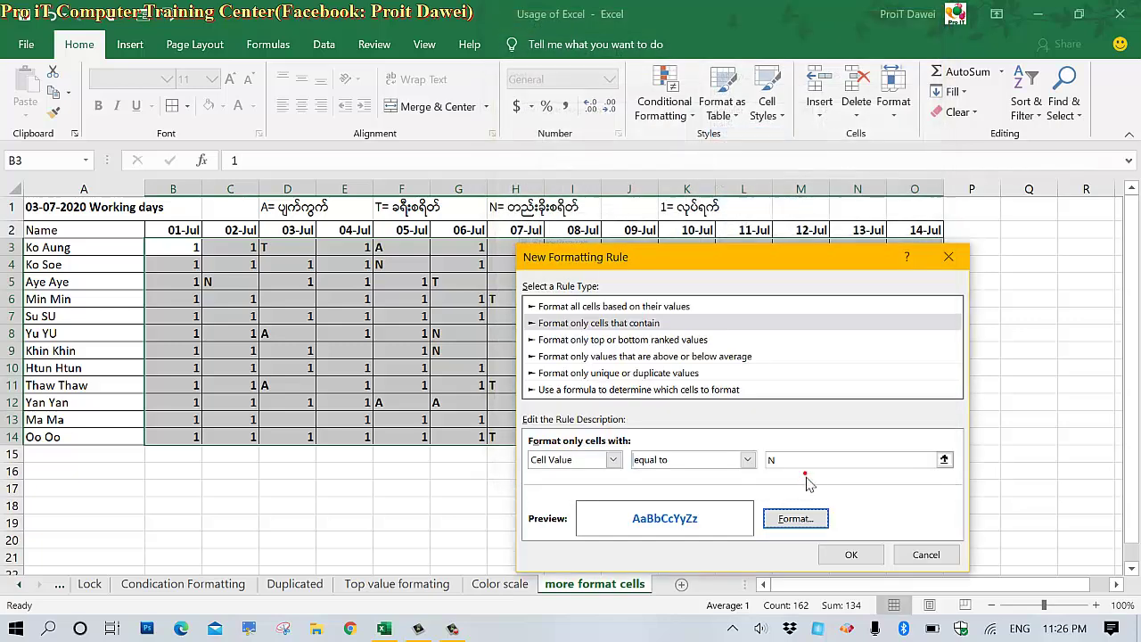
left_click(852, 555)
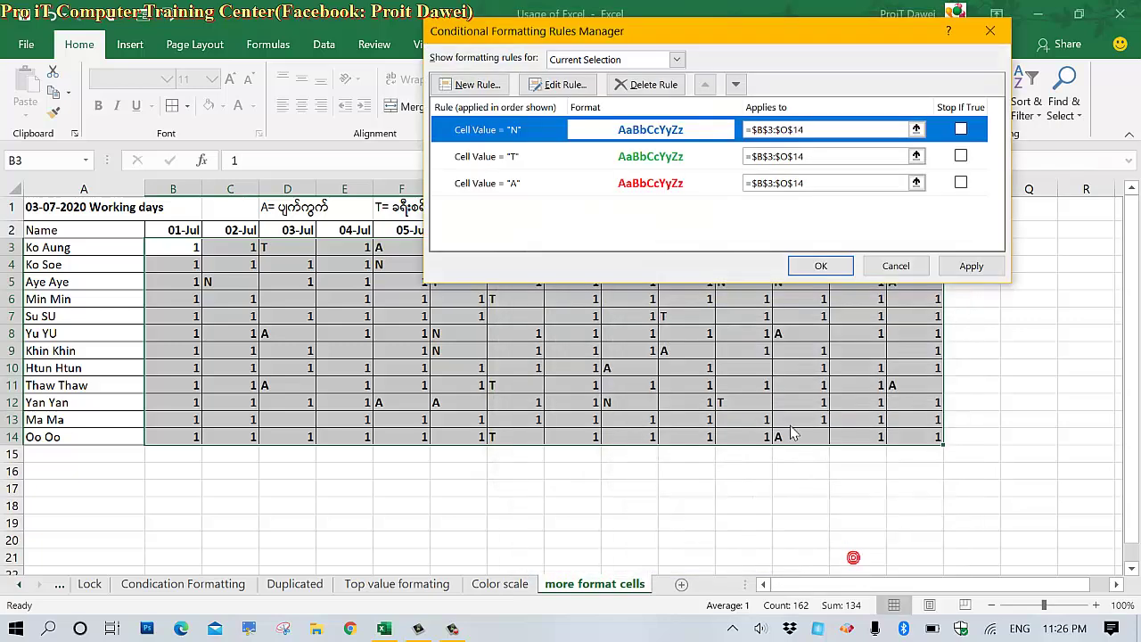
Start a new rule for cells with Cell Value equal to 1.
mouse_move(630, 38)
left_mouse_down()
mouse_move(633, 272)
mouse_move(621, 274)
left_mouse_up()
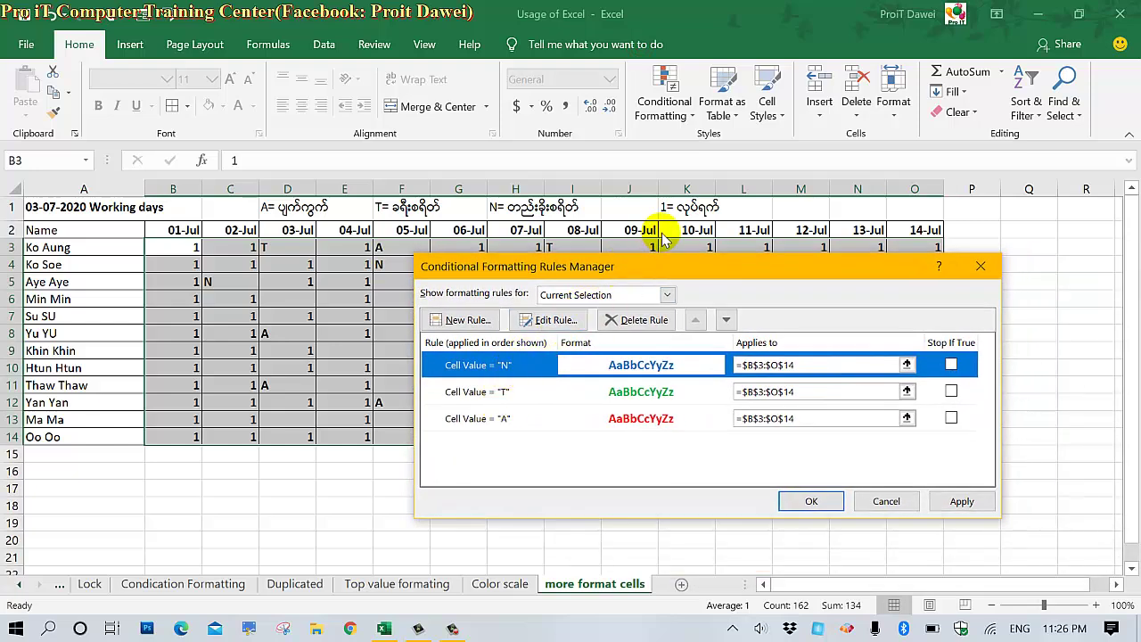
left_click_drag(642, 272, 593, 214)
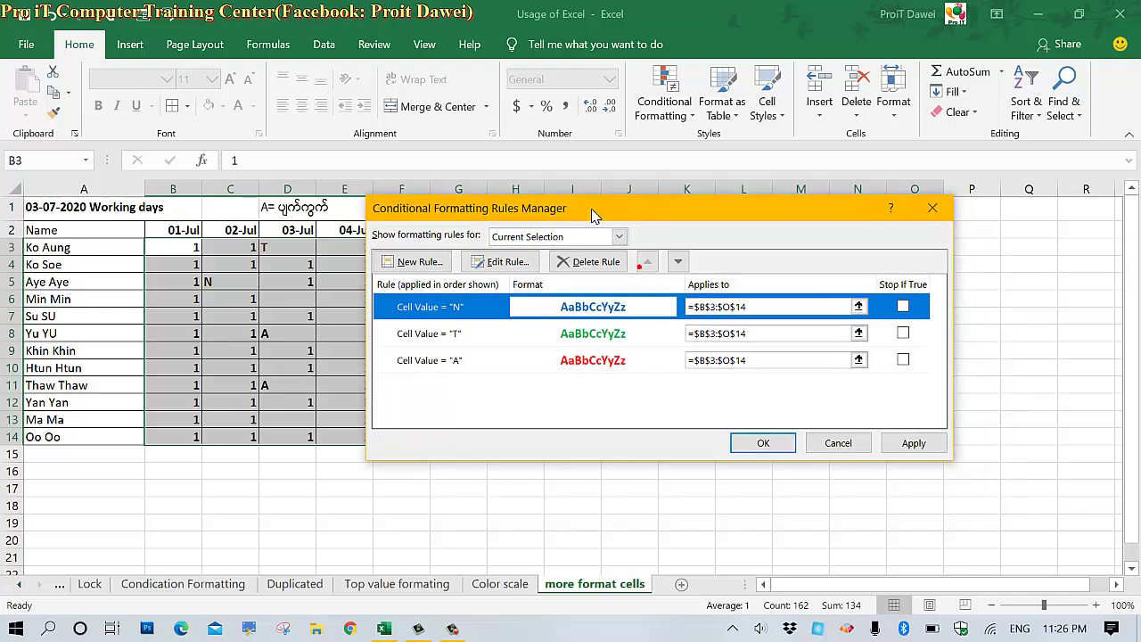
left_click(430, 265)
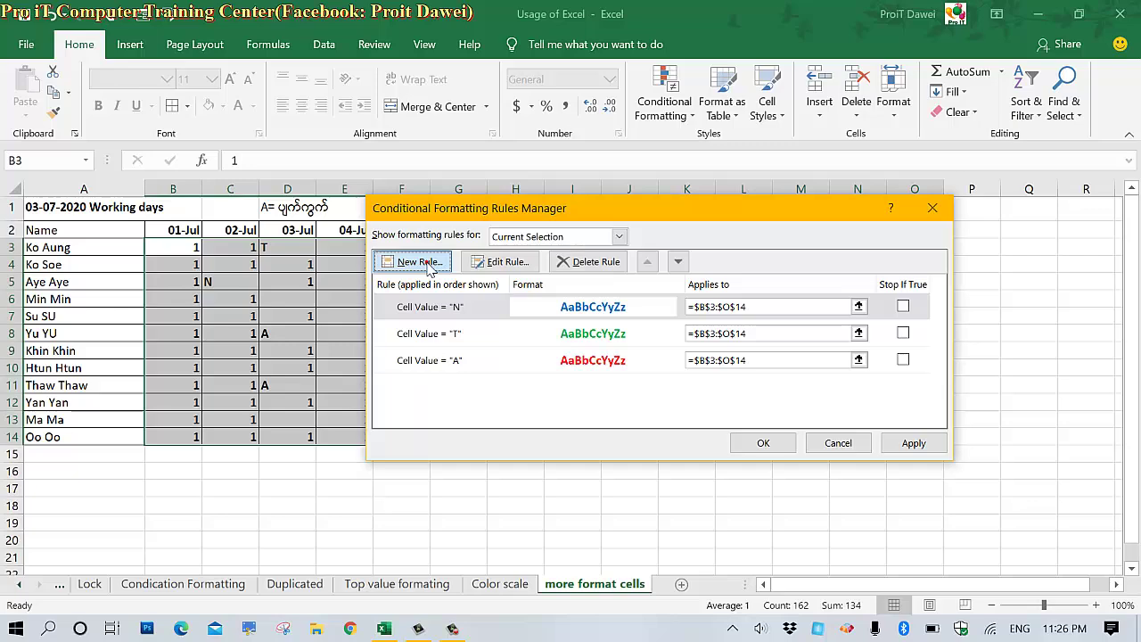
left_click(419, 262)
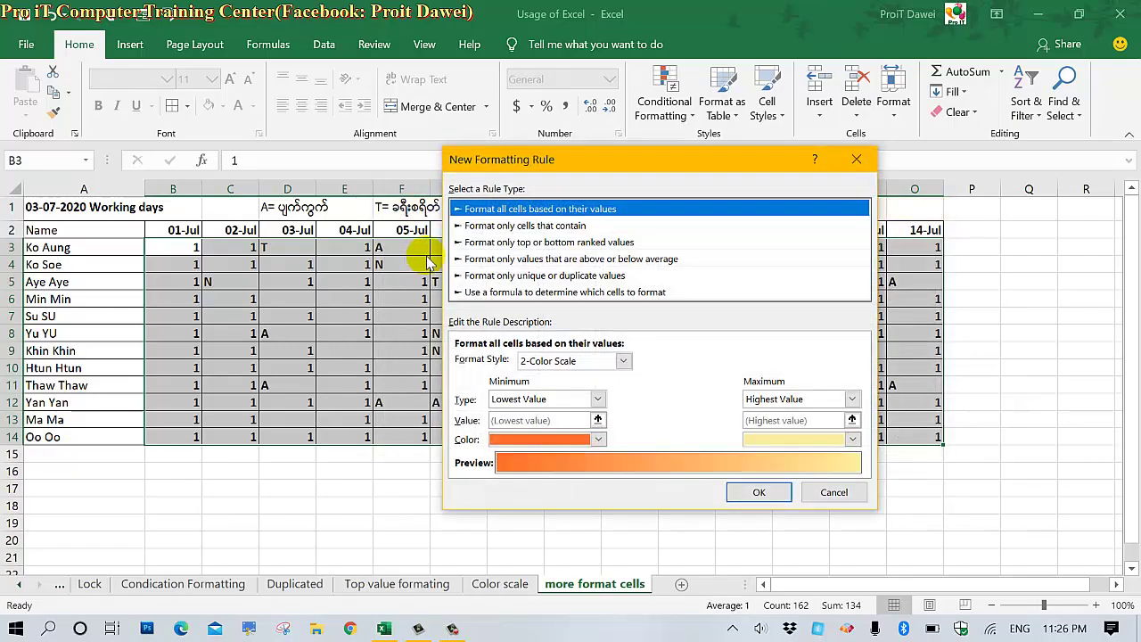
left_click_drag(579, 174, 811, 79)
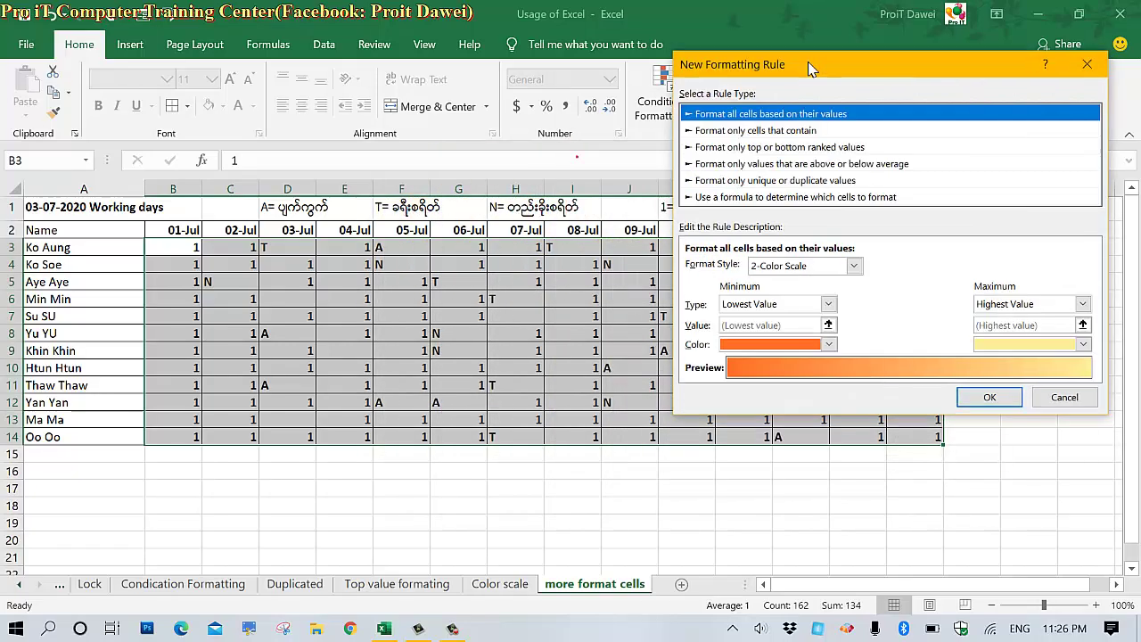
left_click(763, 130)
left_click(814, 267)
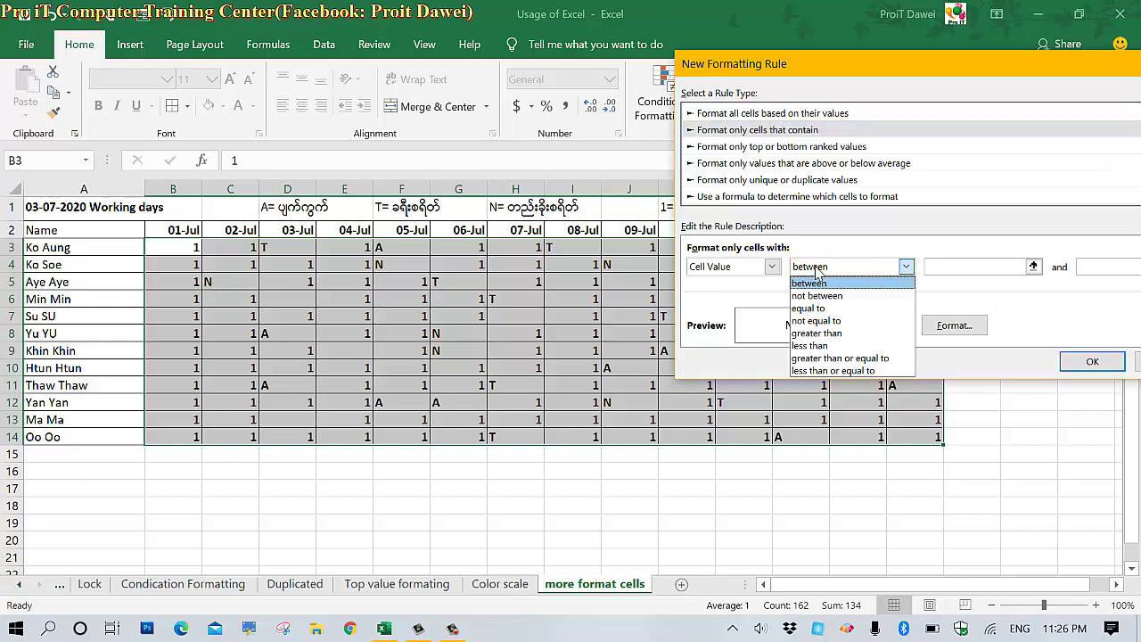
left_click(816, 309)
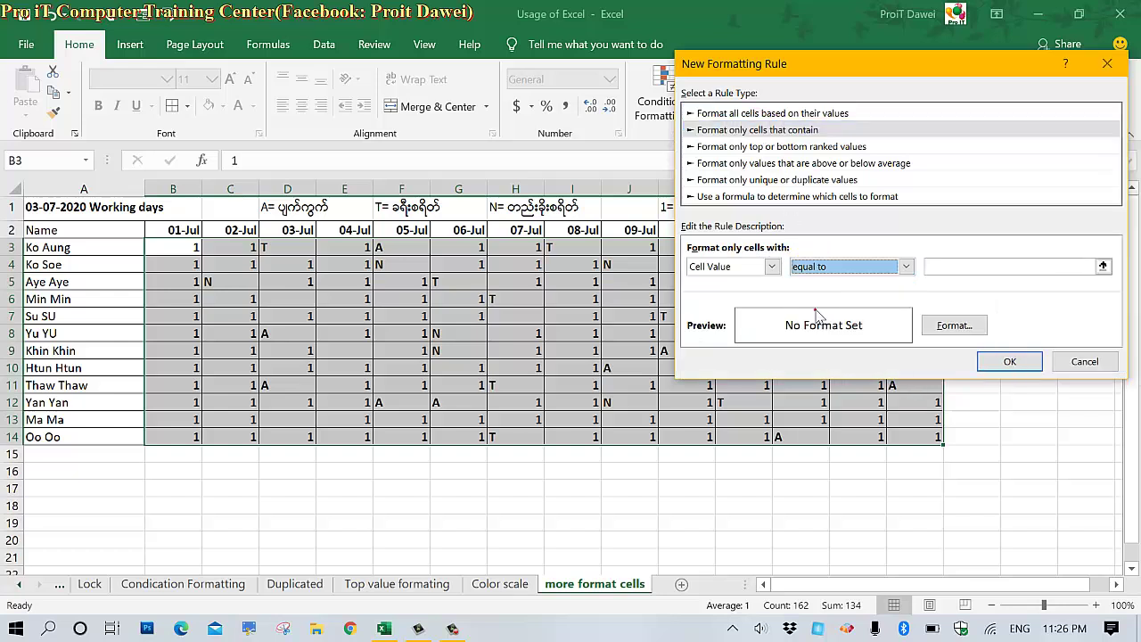
left_click(950, 267)
type("1")
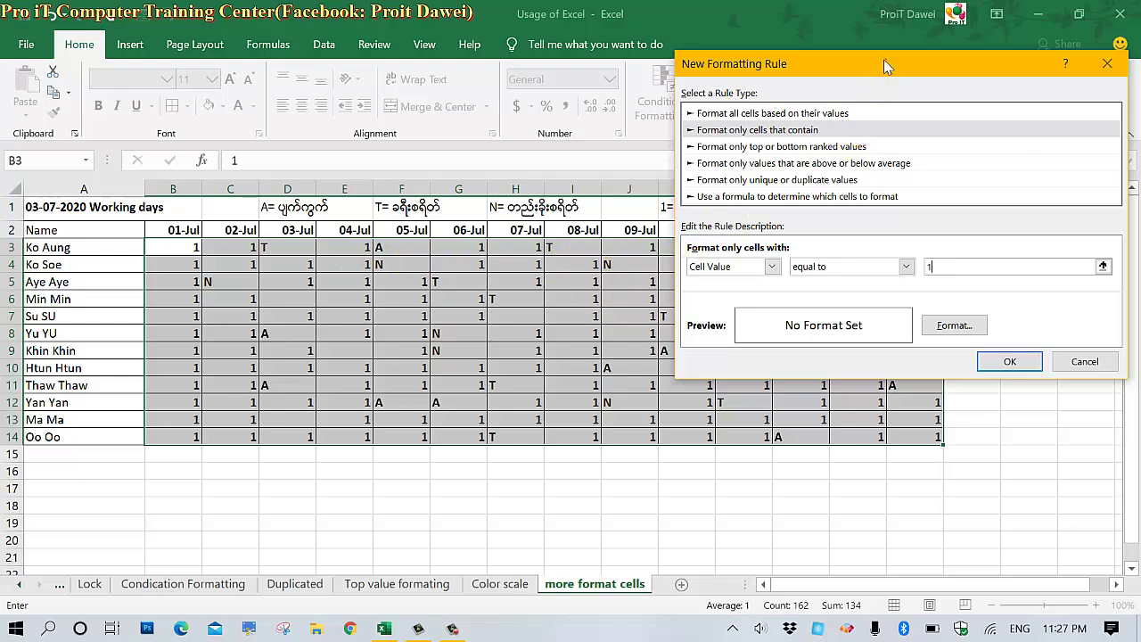
left_click_drag(892, 66, 464, 136)
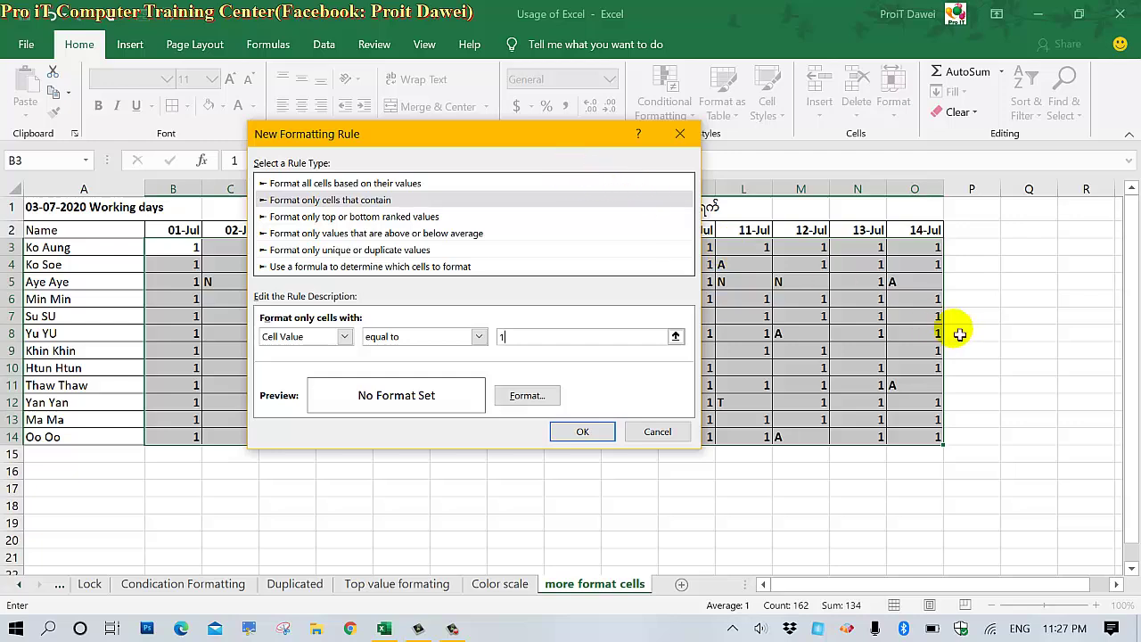
left_click_drag(511, 142, 894, 159)
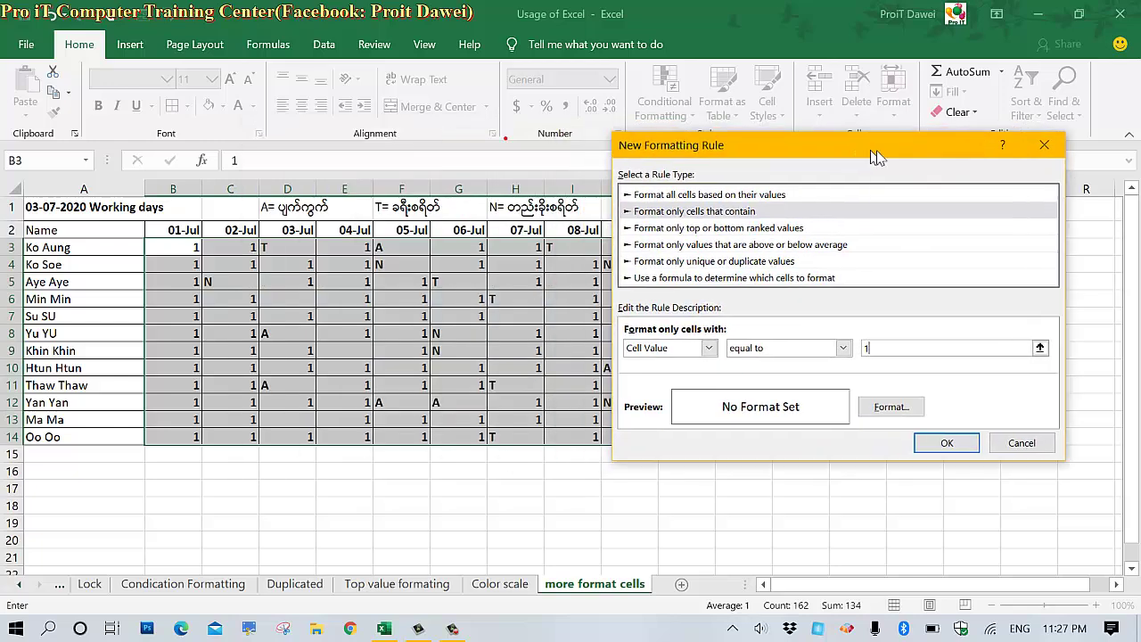
Format cells equal to 1 with bold dark-blue text and add the rule.
left_click(704, 216)
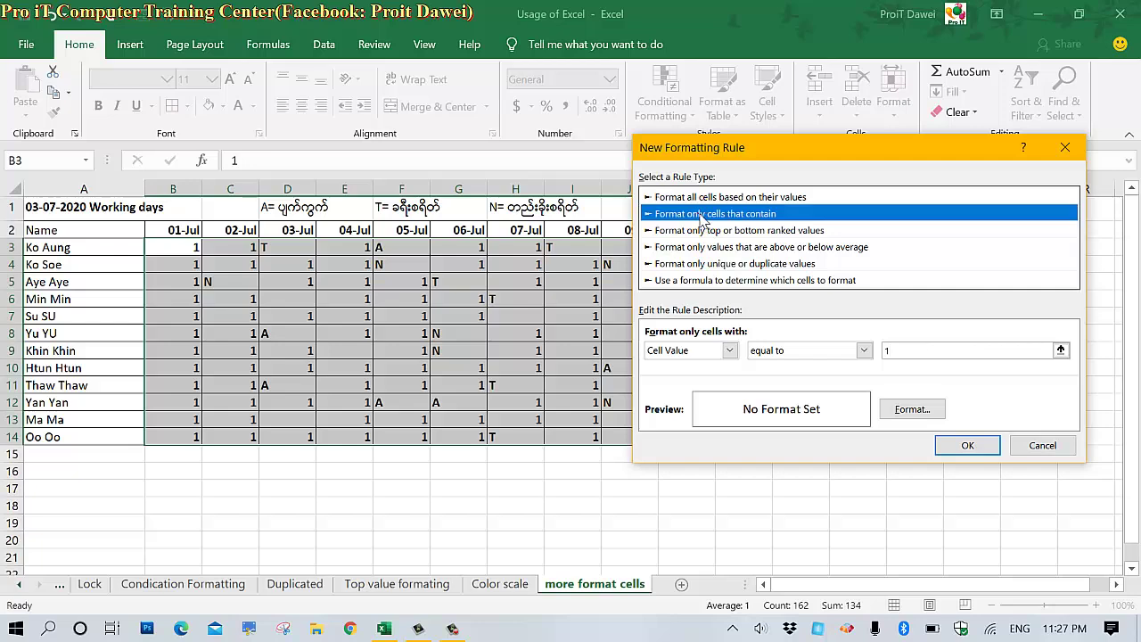
left_click(730, 352)
left_click(757, 354)
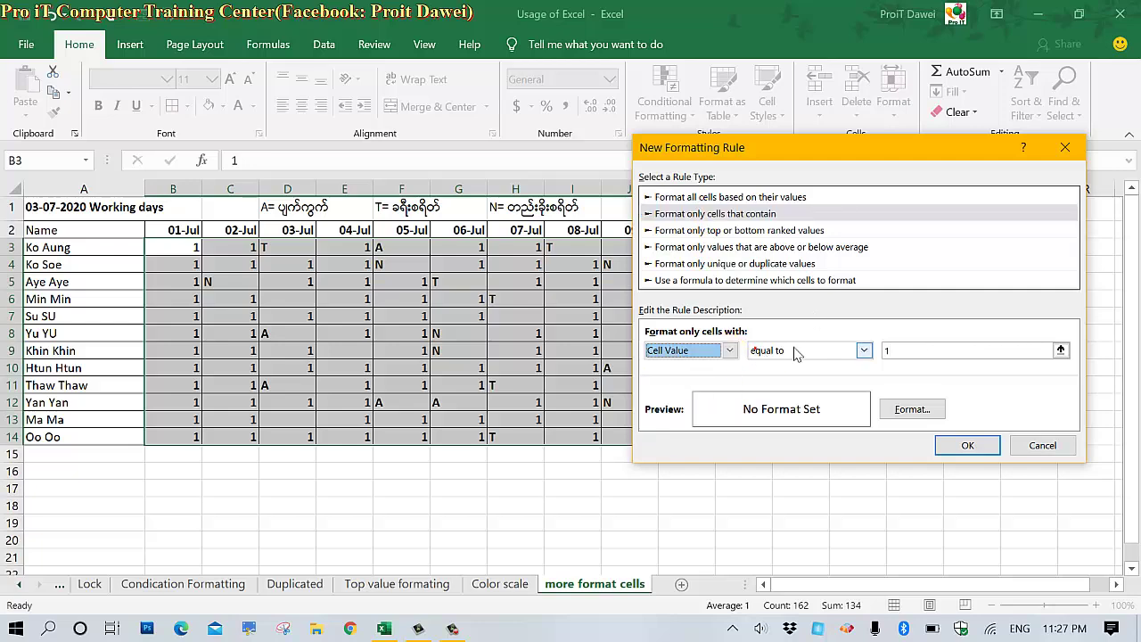
left_click(903, 407)
left_click(672, 183)
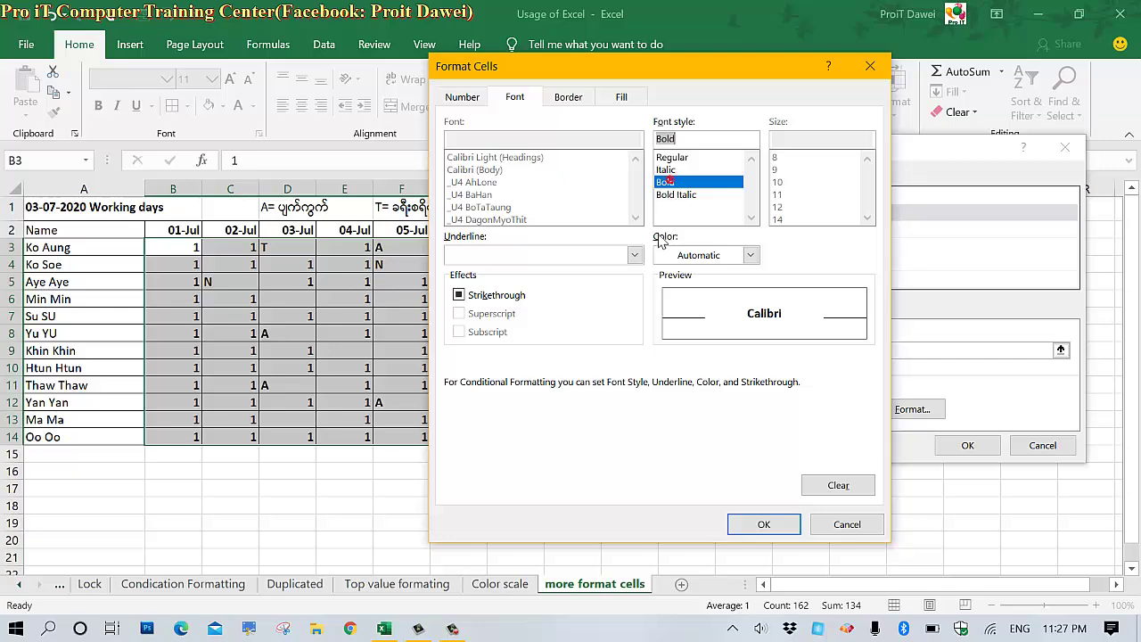
left_click(674, 256)
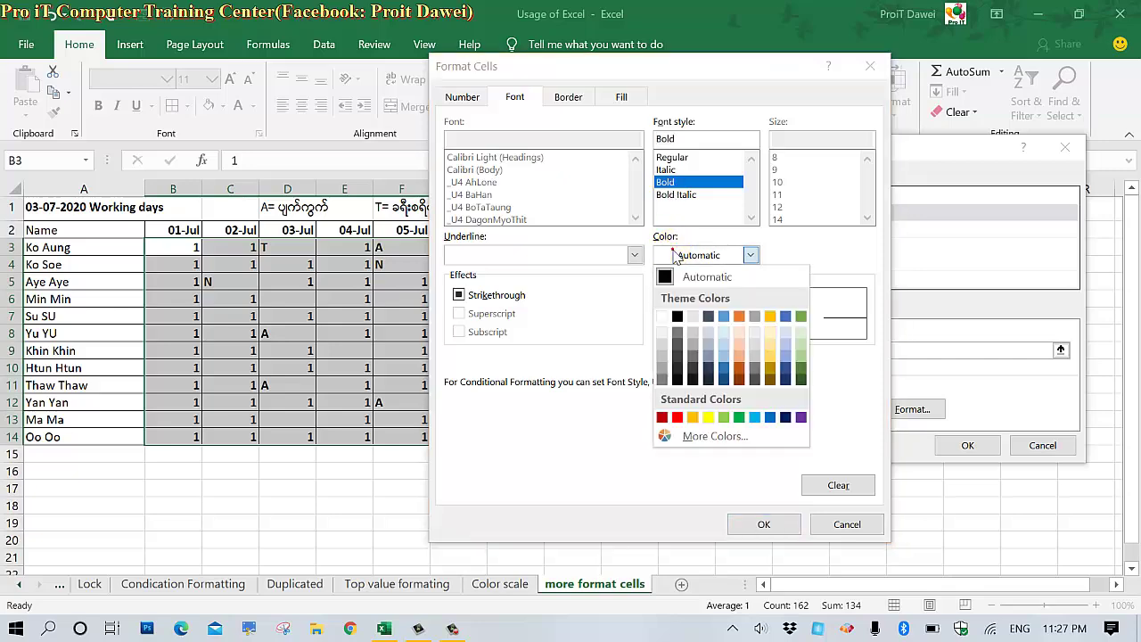
left_click(786, 417)
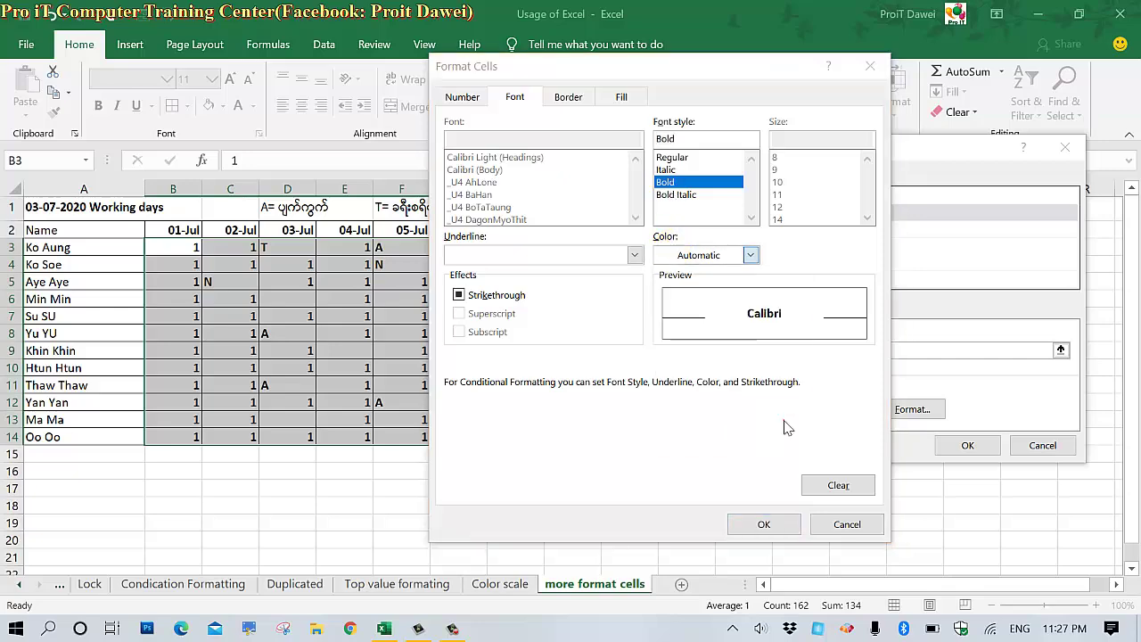
left_click(763, 524)
left_click(967, 446)
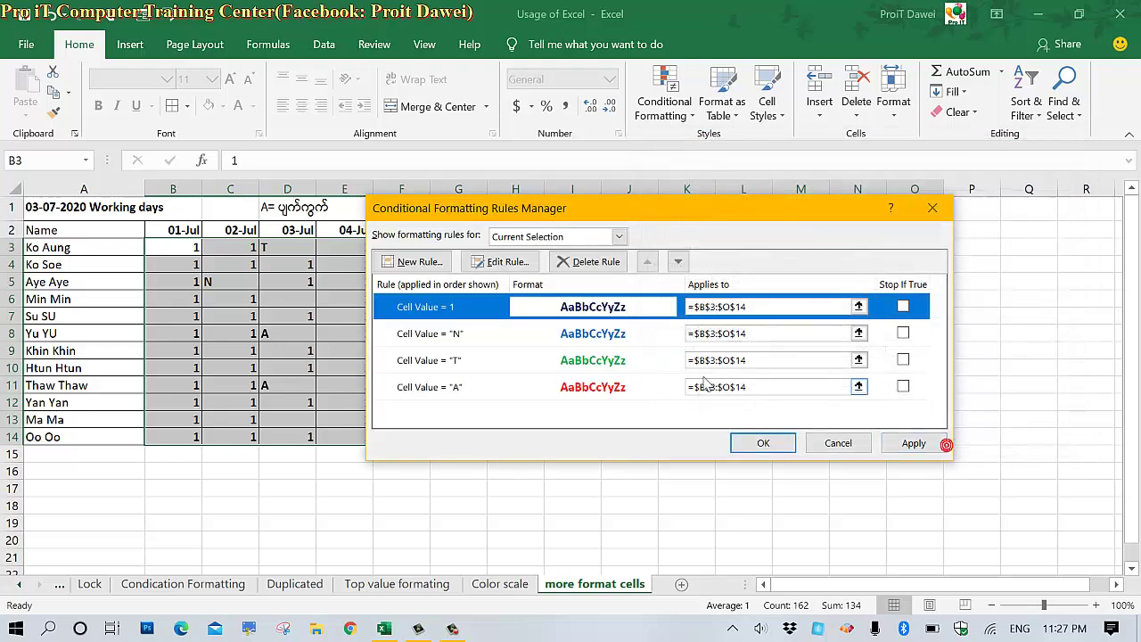
left_click_drag(520, 212, 419, 426)
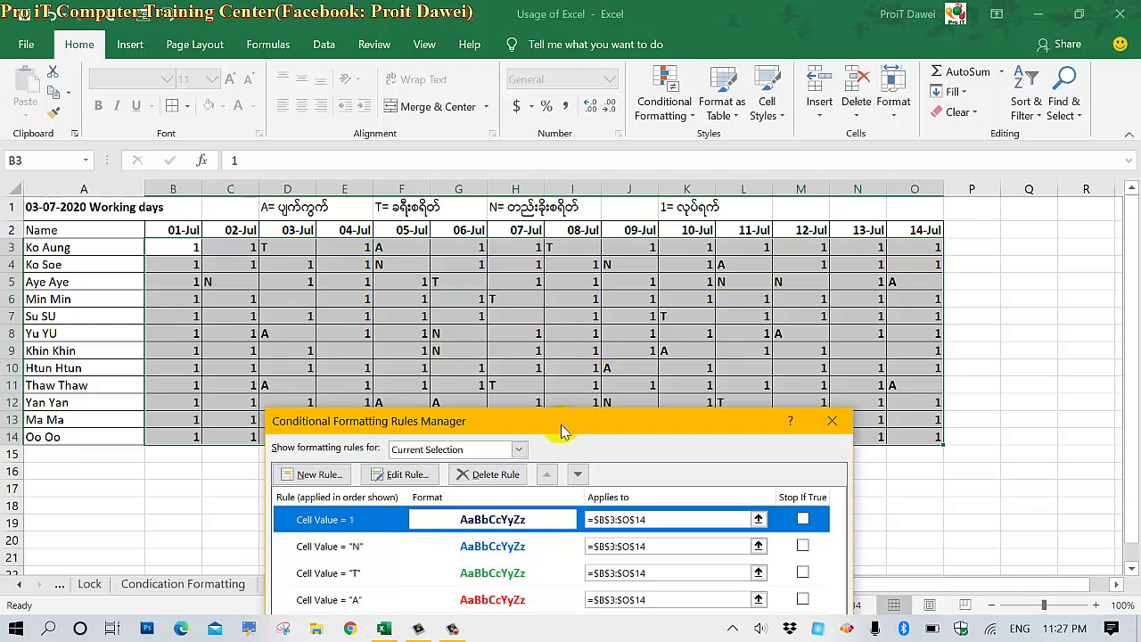
left_click_drag(561, 431, 694, 239)
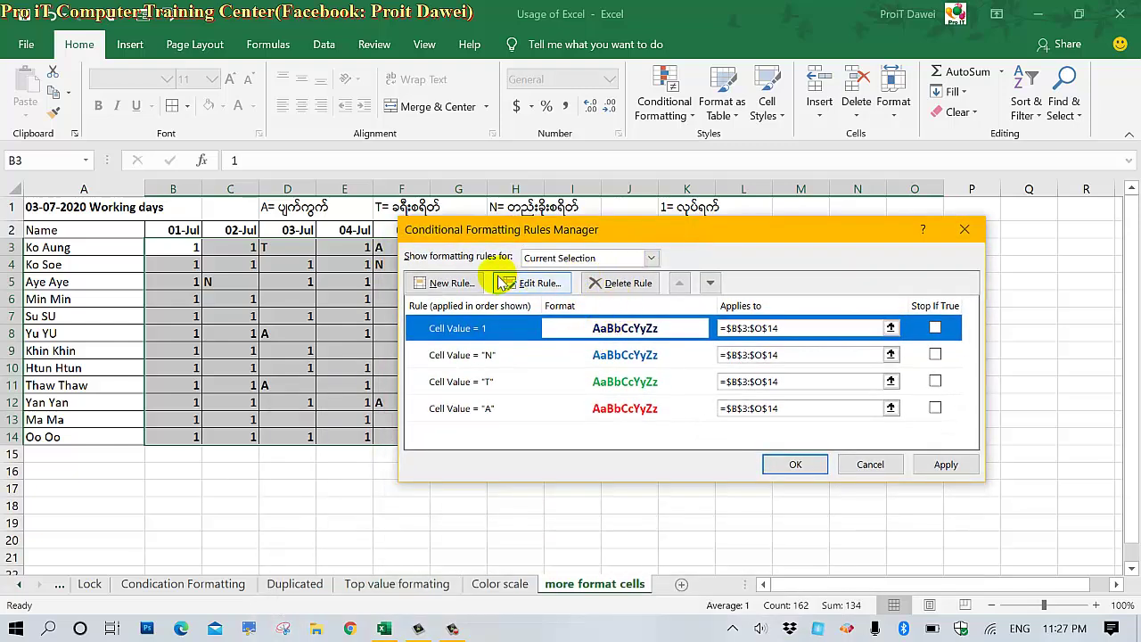
Start a new 'Format only cells that contain' rule targeting Blanks.
left_click(446, 283)
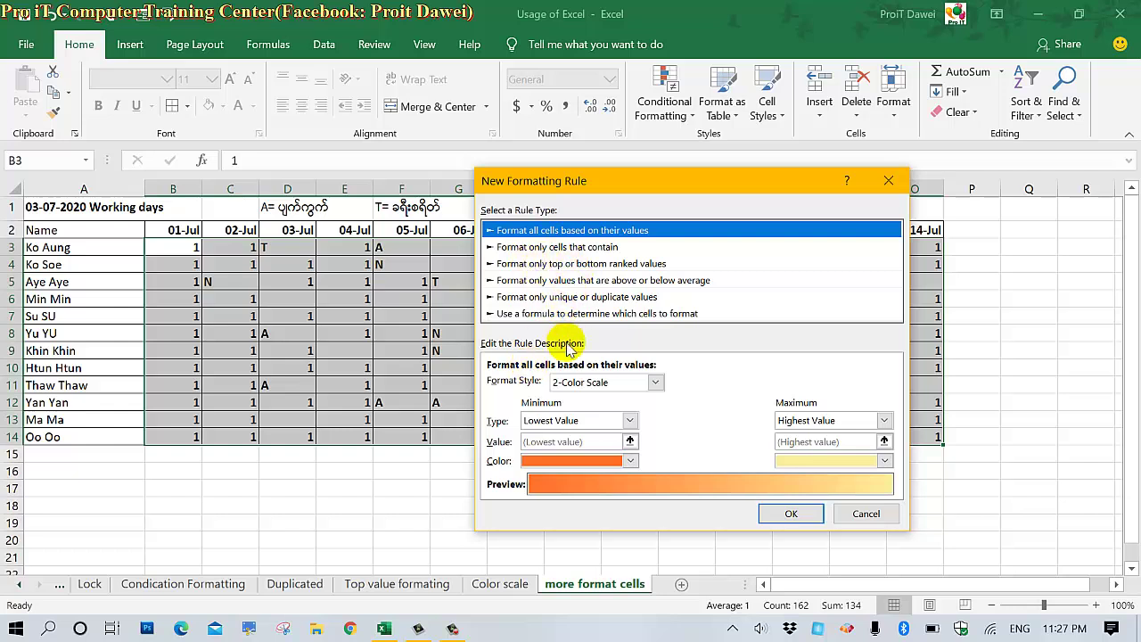
left_click(526, 299)
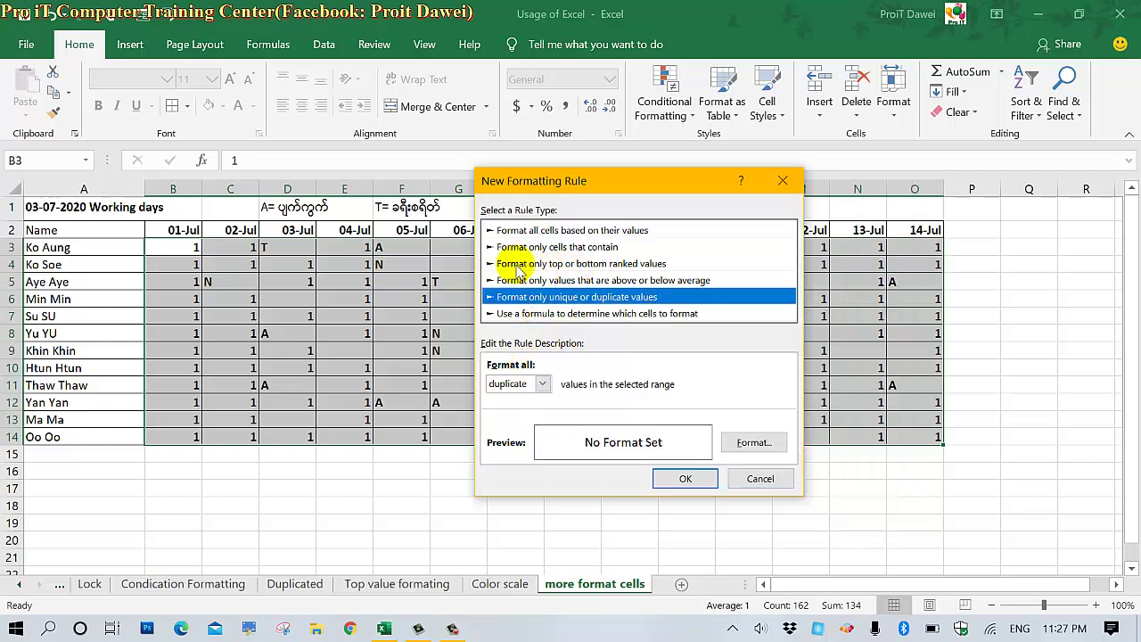
left_click(517, 265)
left_click(513, 252)
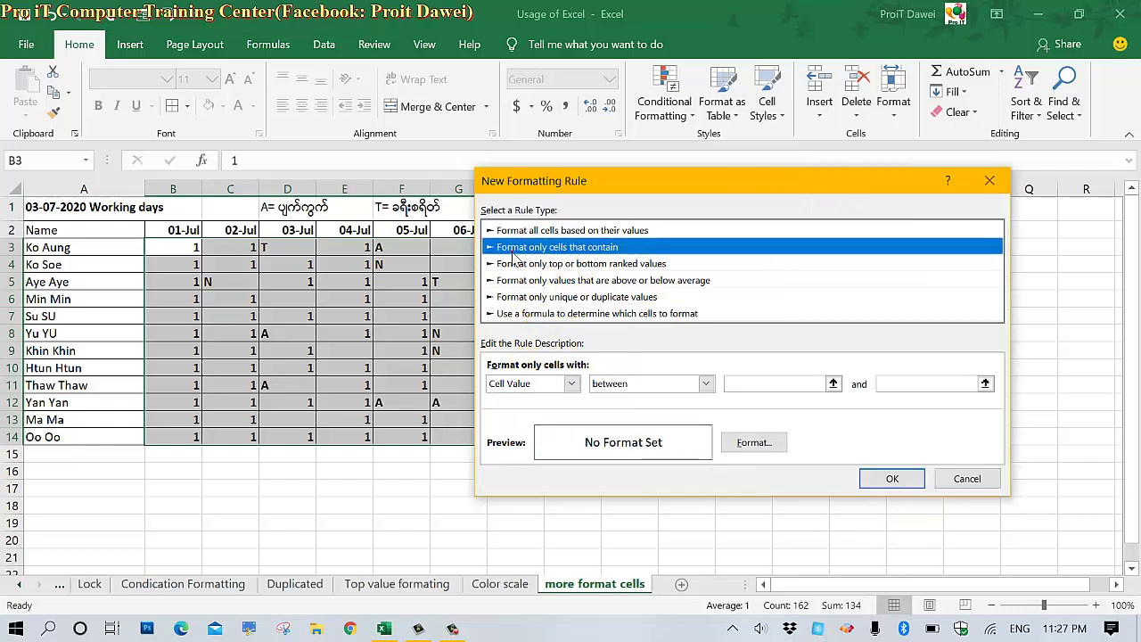
left_click(567, 384)
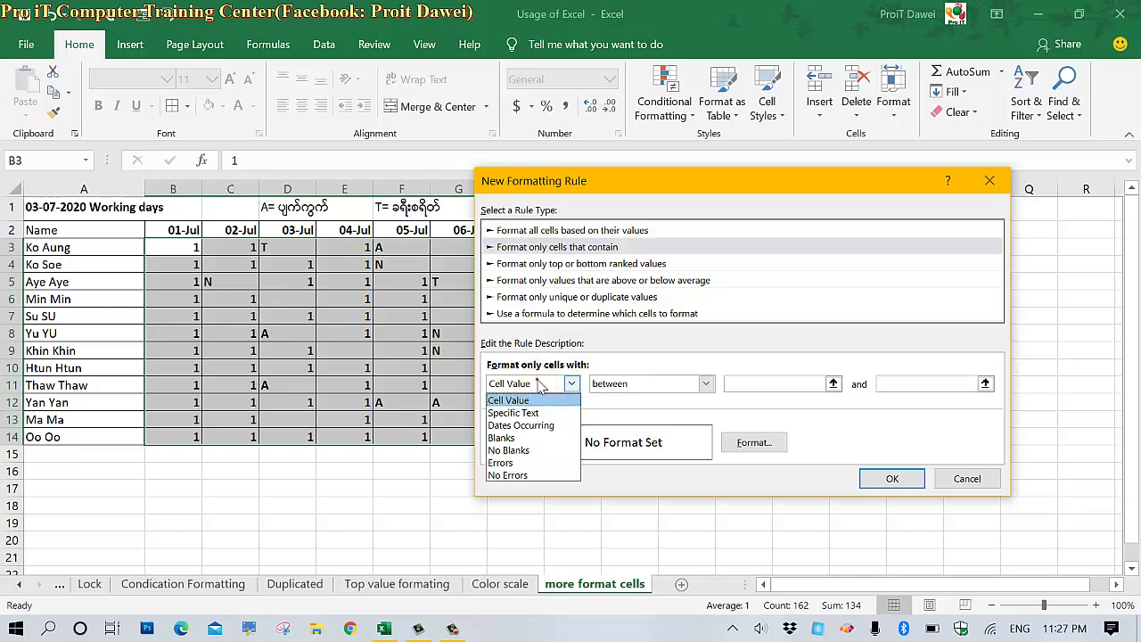
left_click(502, 437)
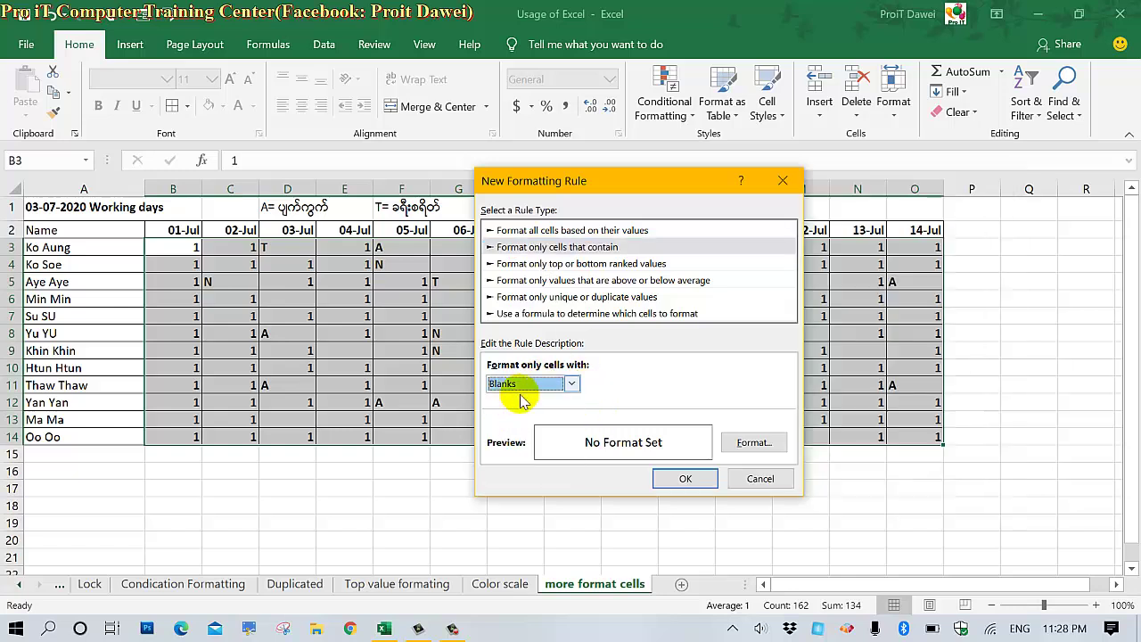
Fill blank cells with yellow and save the rule.
left_click(754, 443)
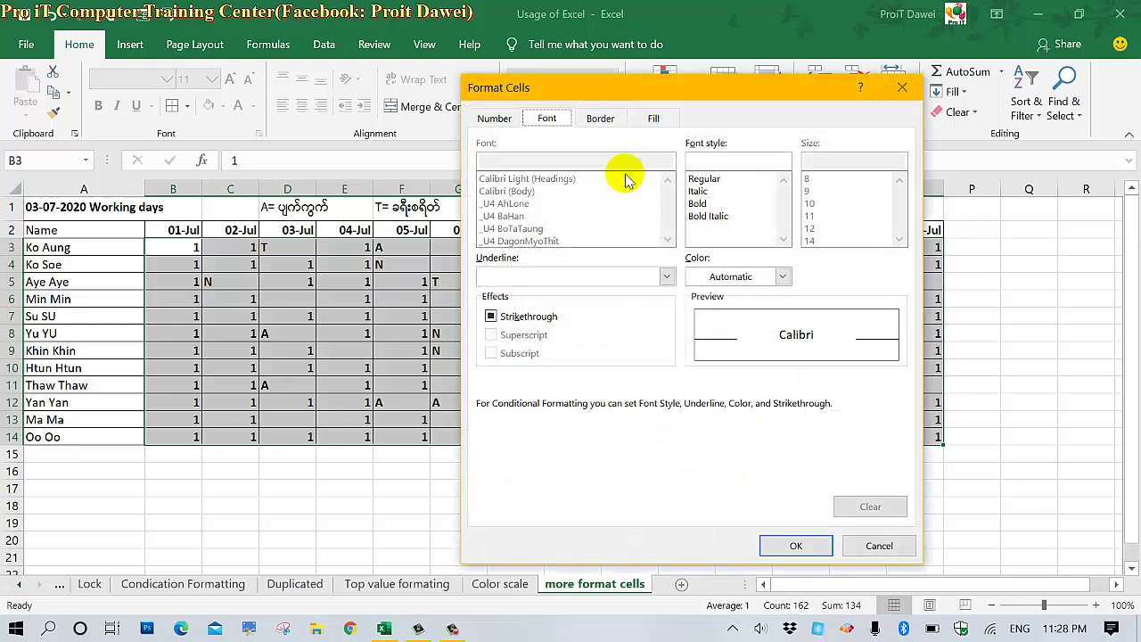
left_click(651, 119)
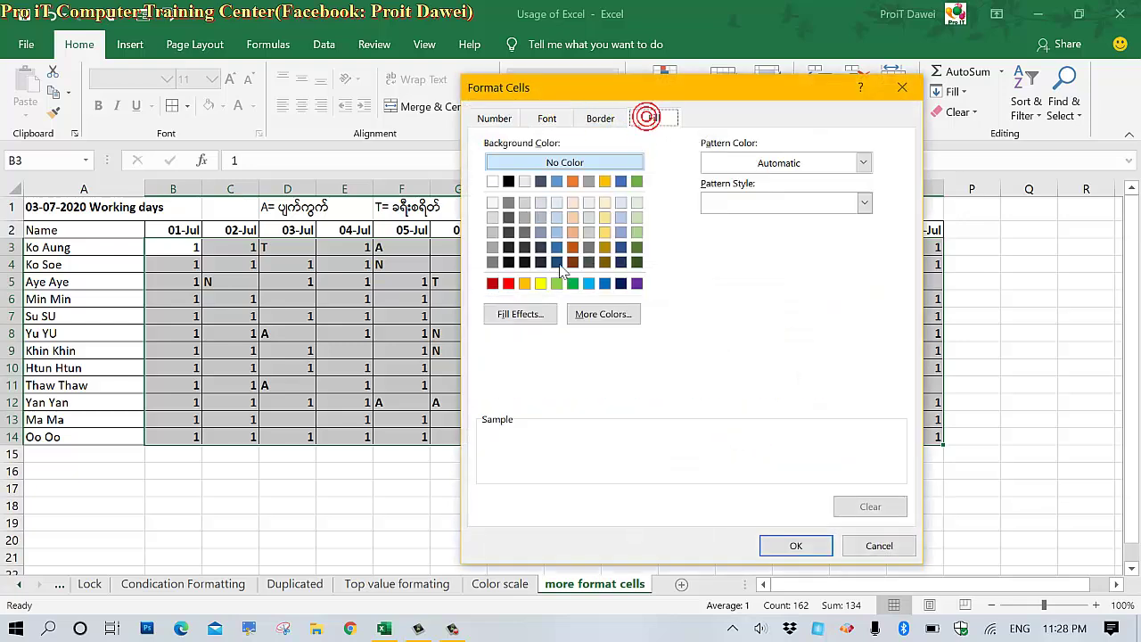
left_click(541, 284)
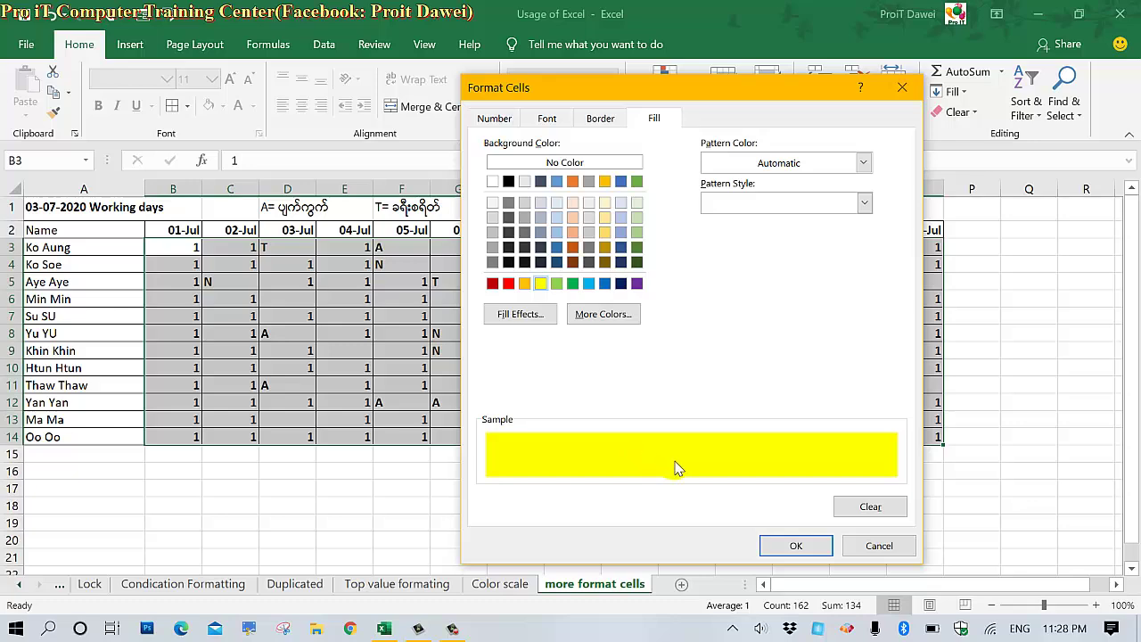
left_click(774, 548)
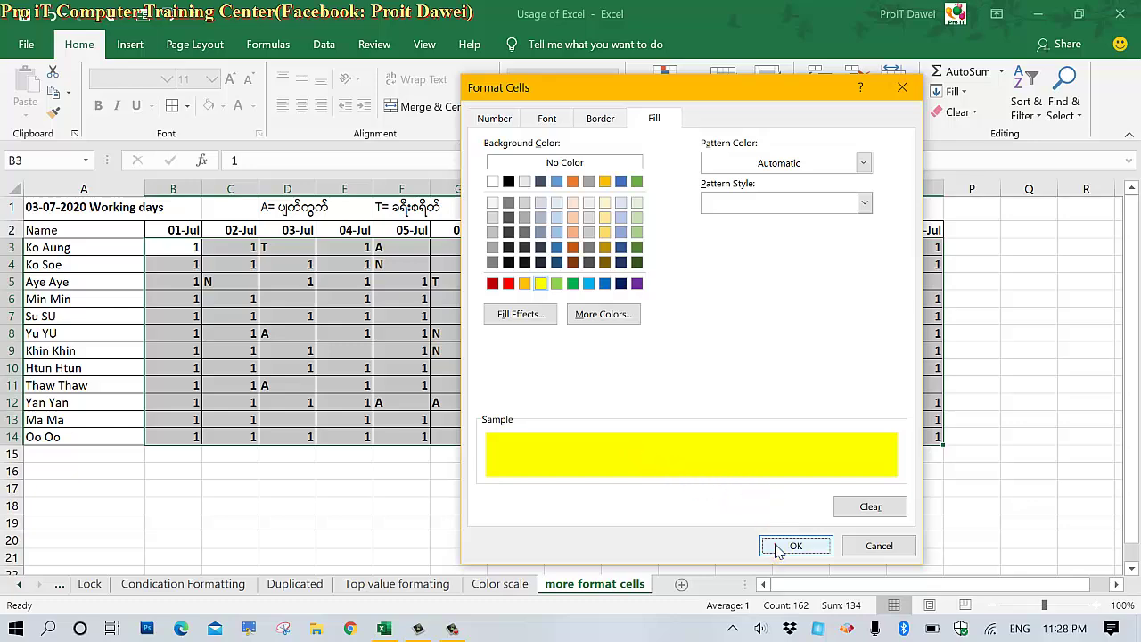
left_click(687, 475)
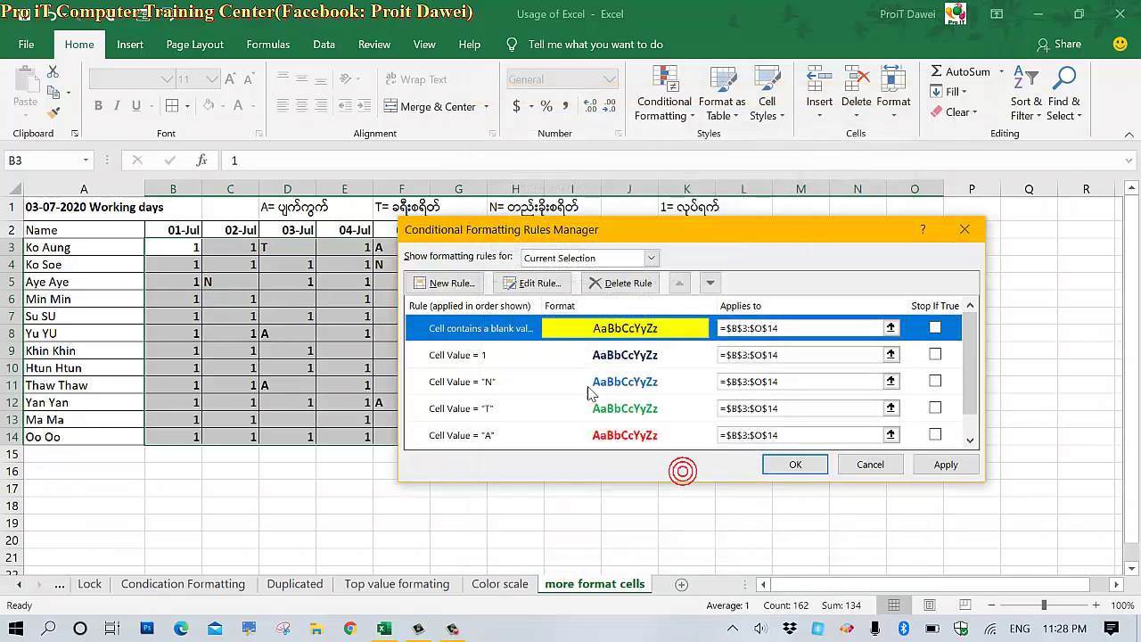
Inspect the N rule's formatting, then cancel the Format Cells and Edit Formatting Rule dialogs unchanged.
left_click(492, 328)
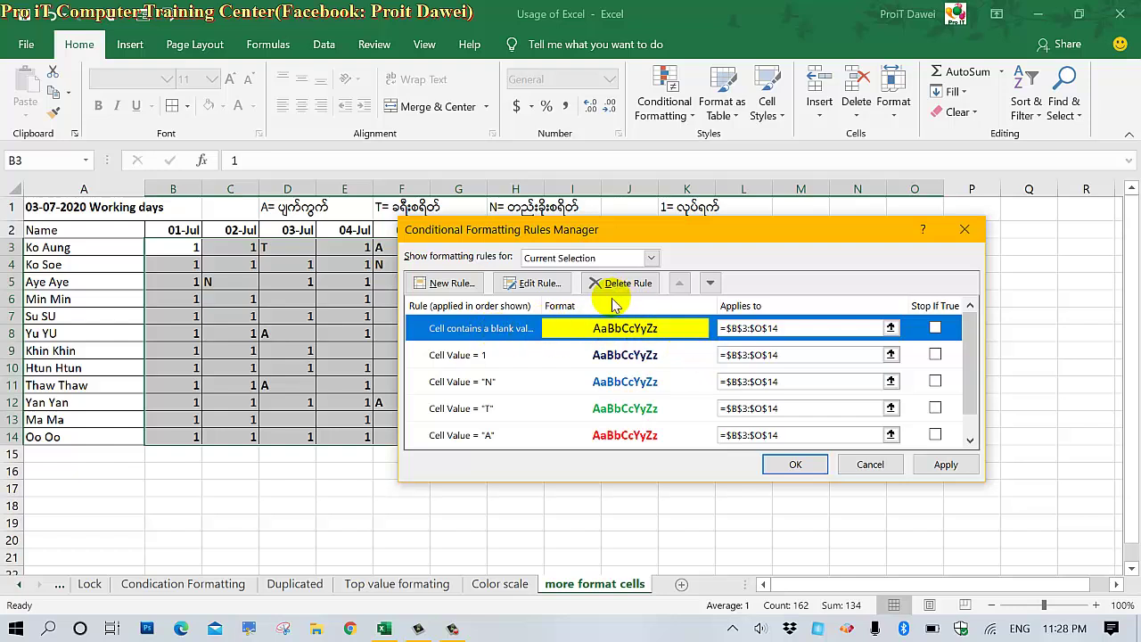
left_click(497, 354)
left_click(492, 382)
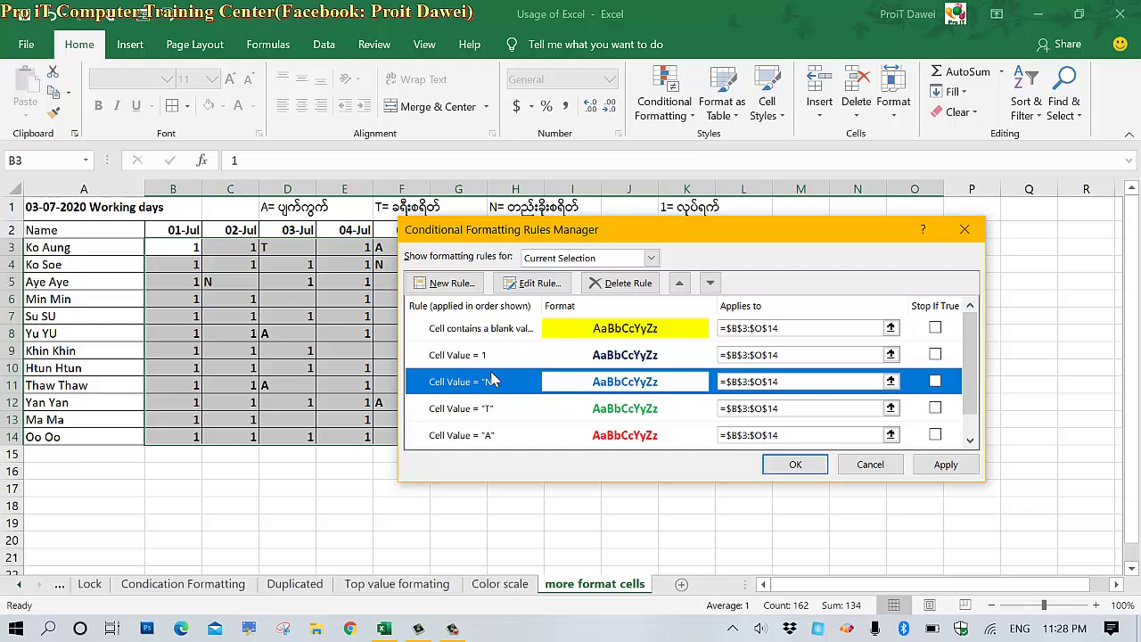
left_click(541, 284)
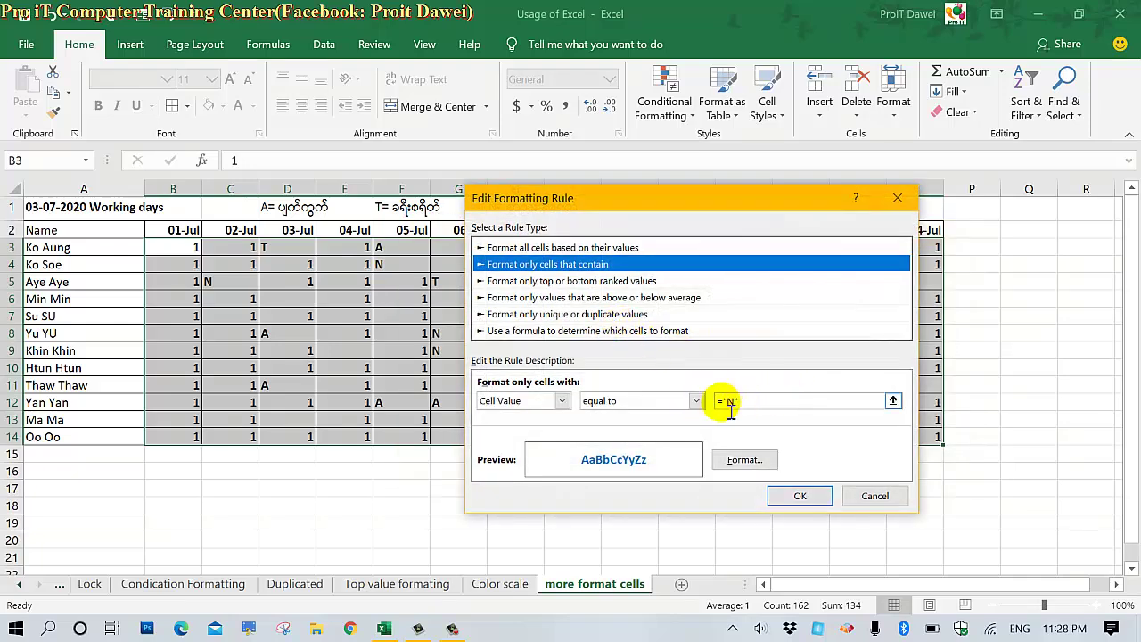
left_click(744, 459)
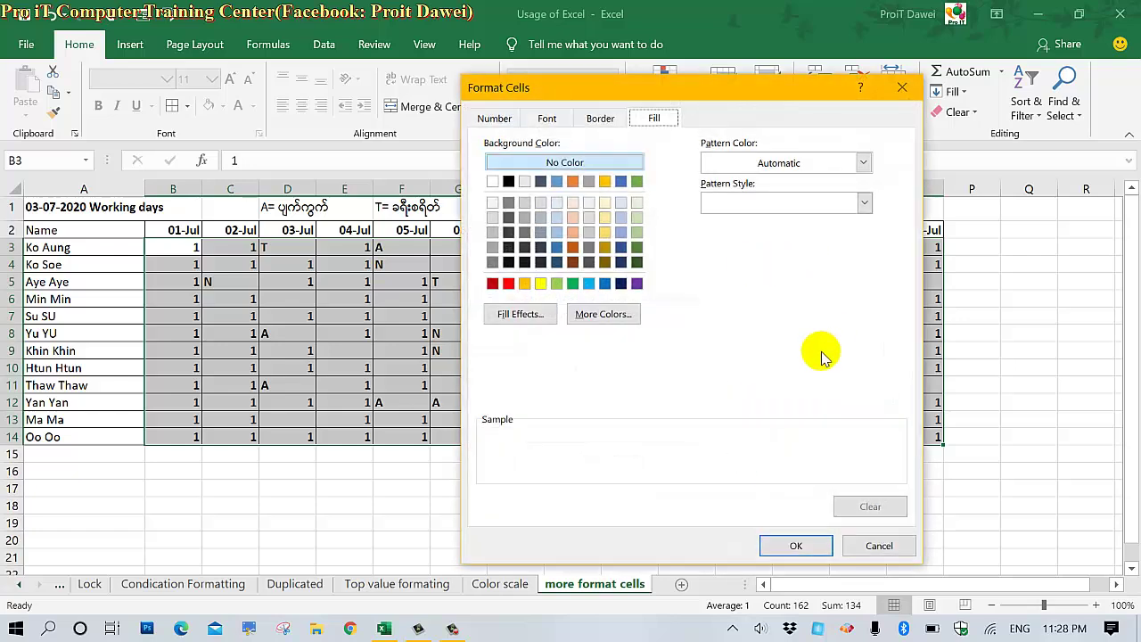
left_click(879, 546)
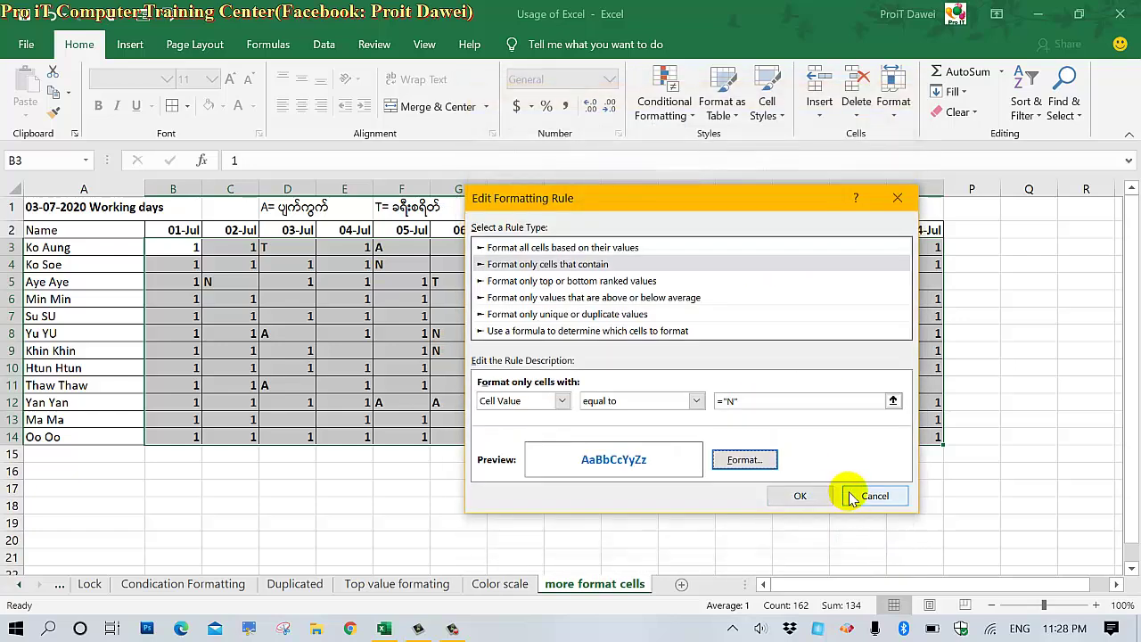
left_click(853, 496)
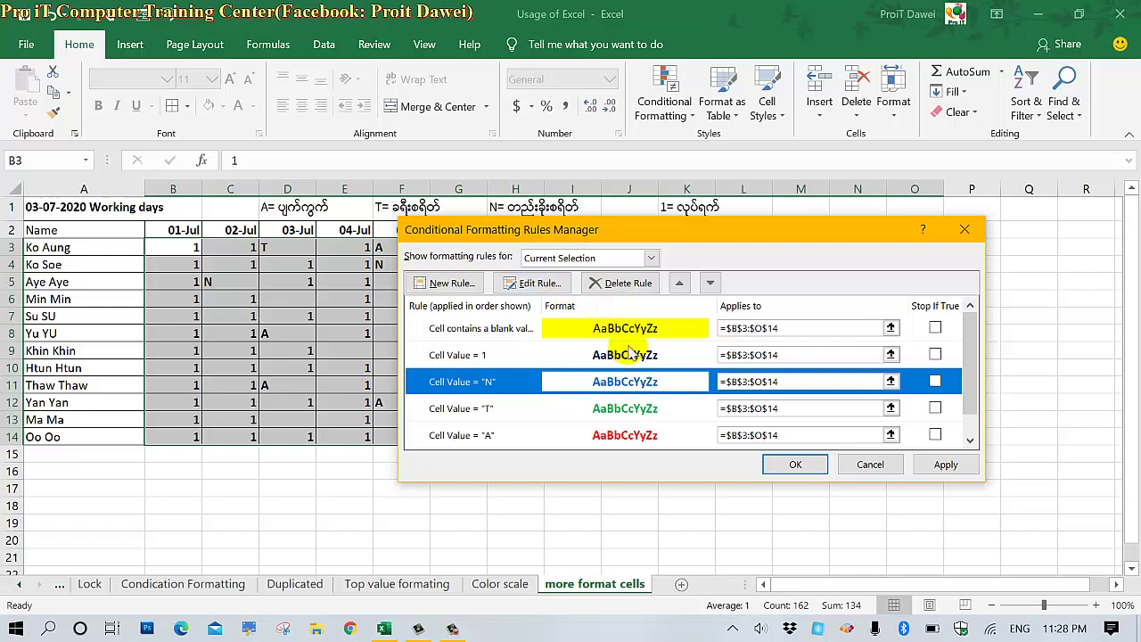
Review the blank, 1, N, T and A rules in the Rules Manager and apply them.
left_click(621, 336)
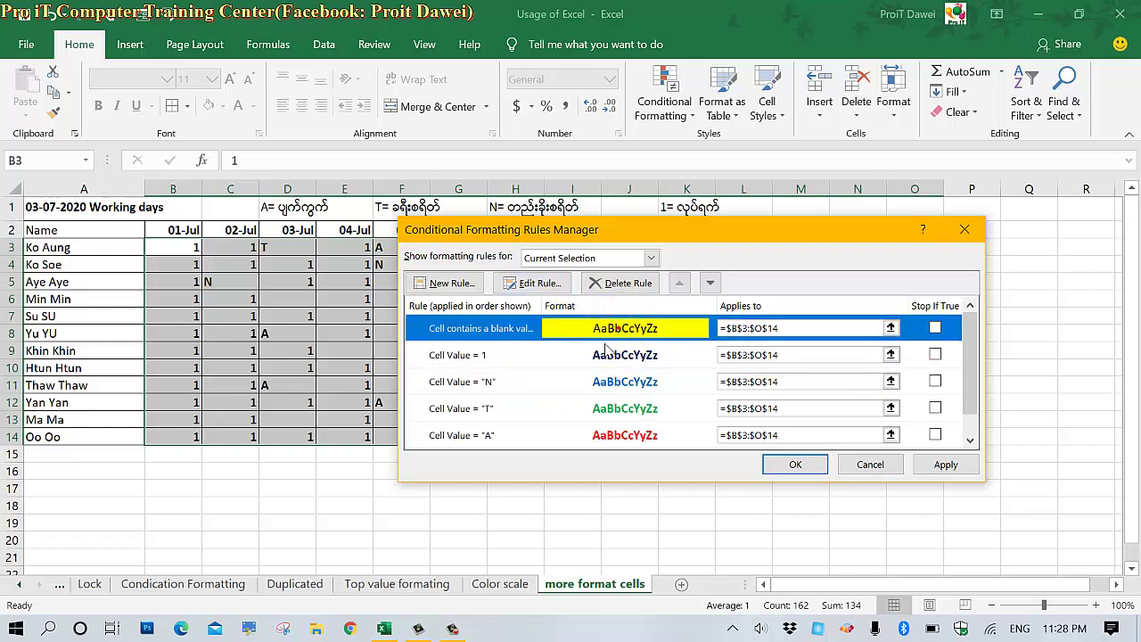
left_click(606, 353)
left_click(600, 382)
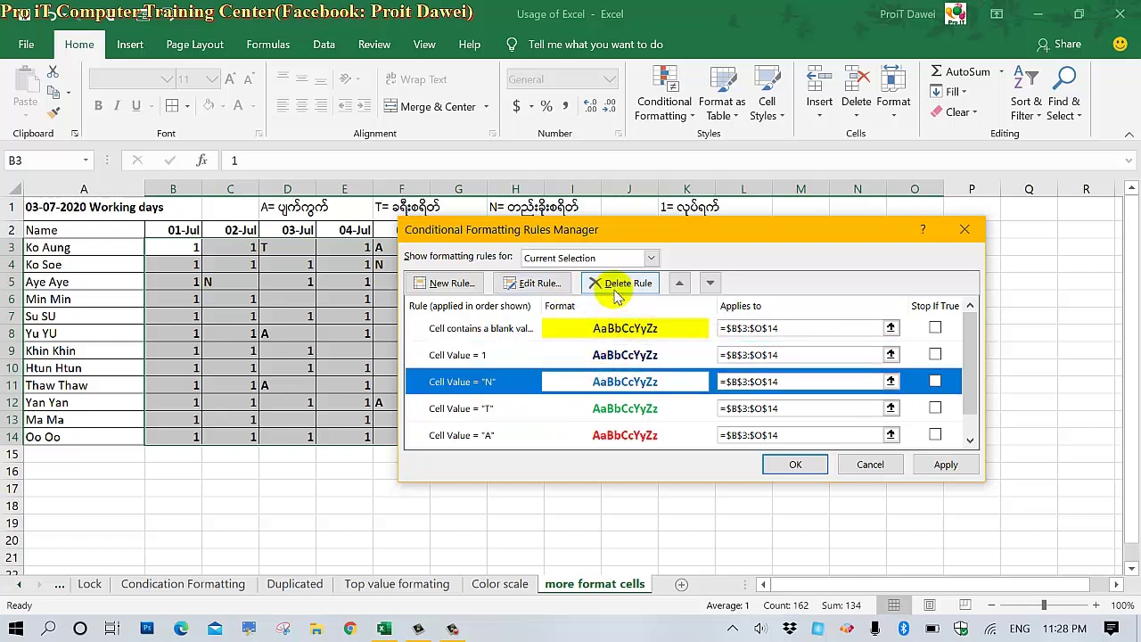
left_click(627, 382)
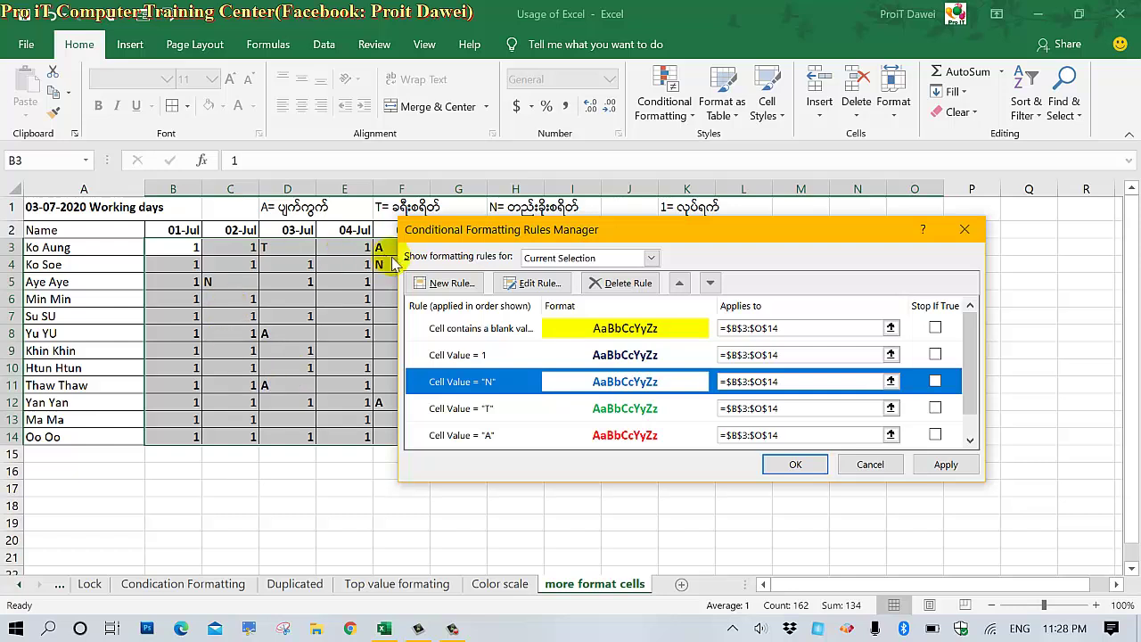
left_click(617, 335)
left_click(615, 354)
left_click(612, 380)
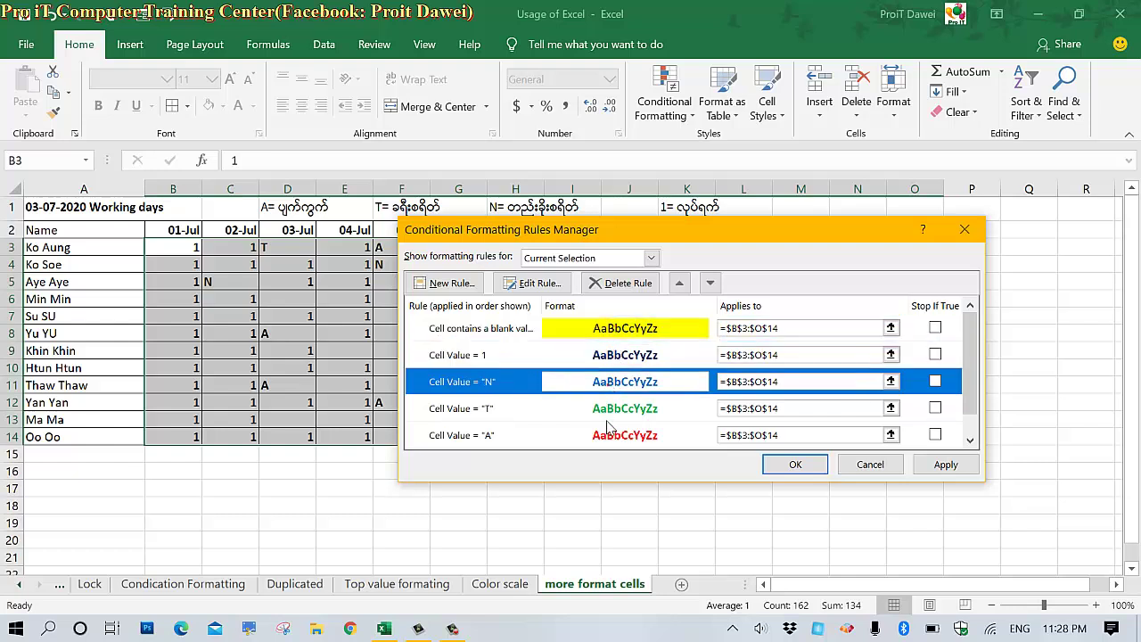
left_click(608, 431)
left_click(608, 412)
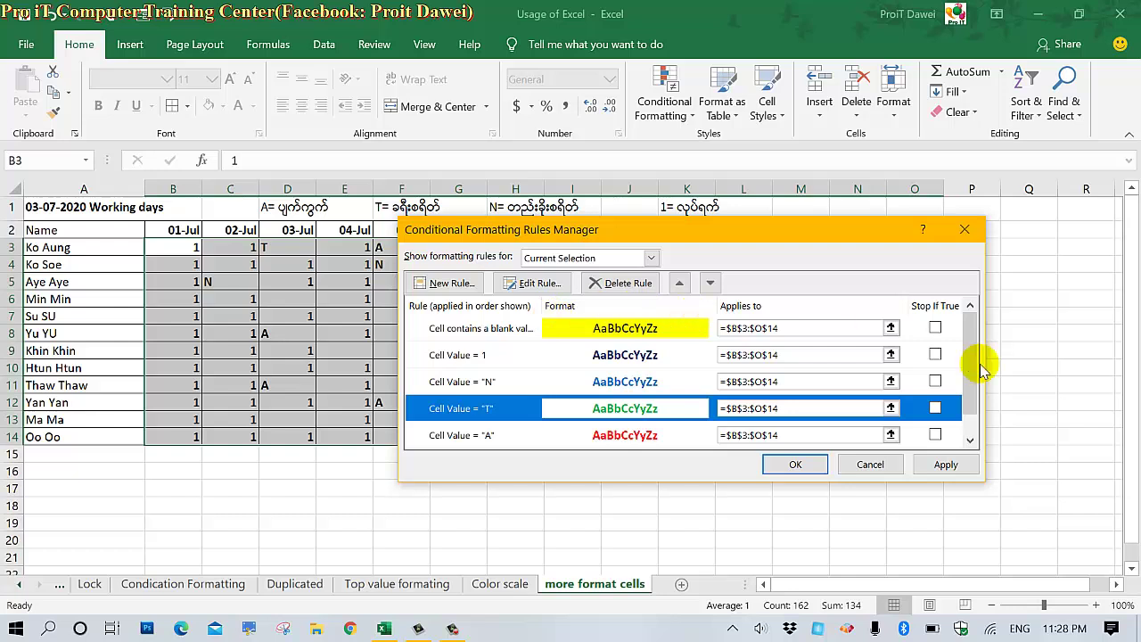
scroll(979, 365, "down", 1)
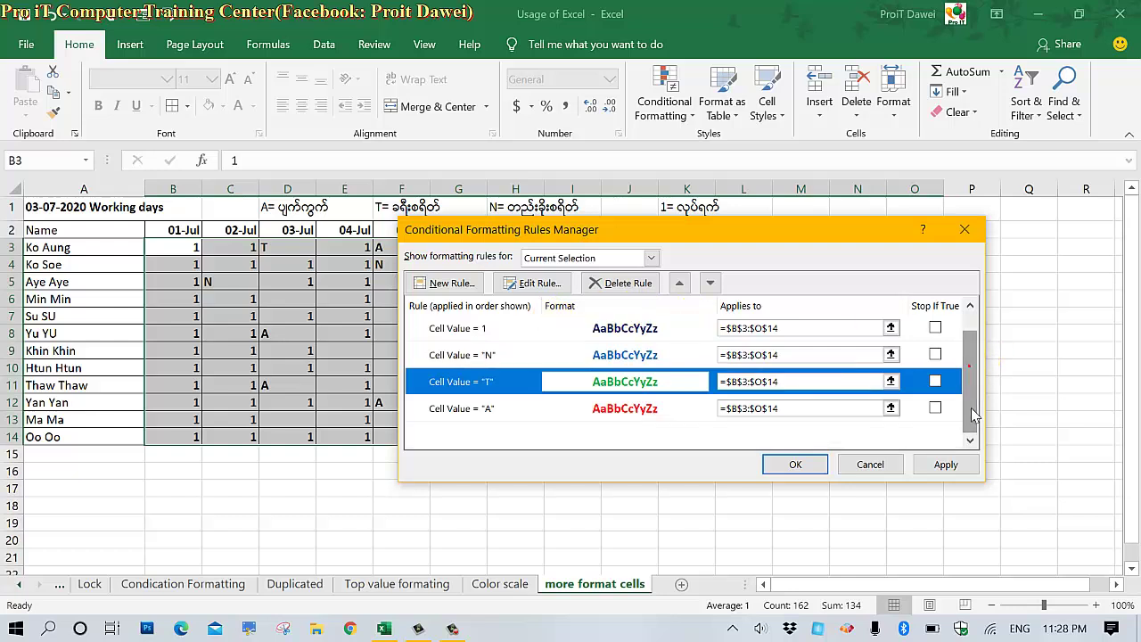
left_click(554, 413)
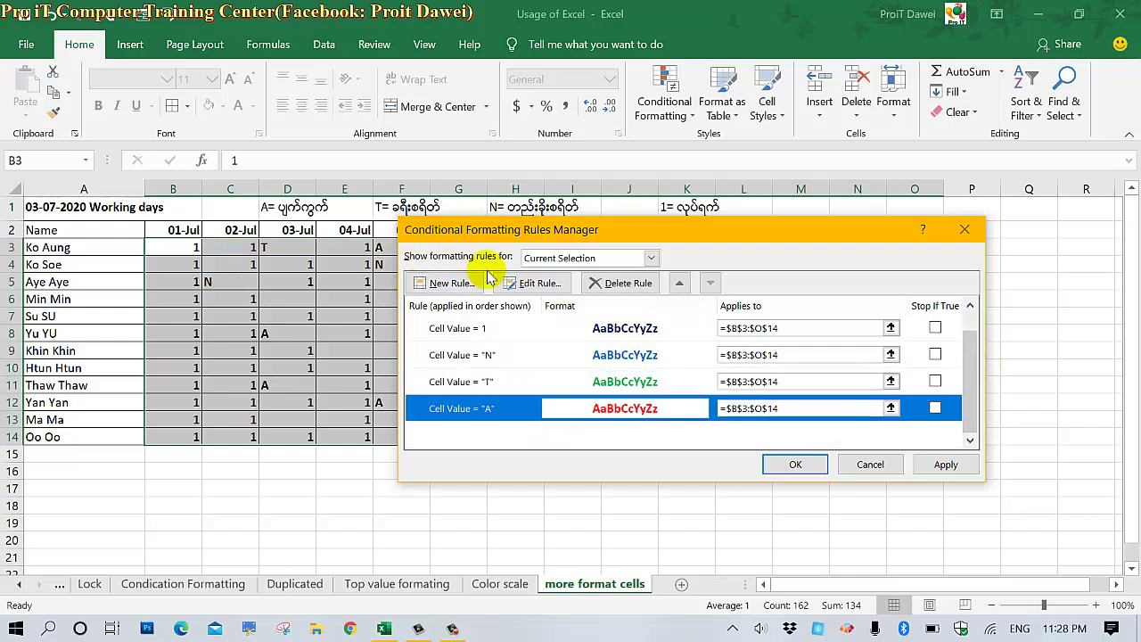
left_click(797, 463)
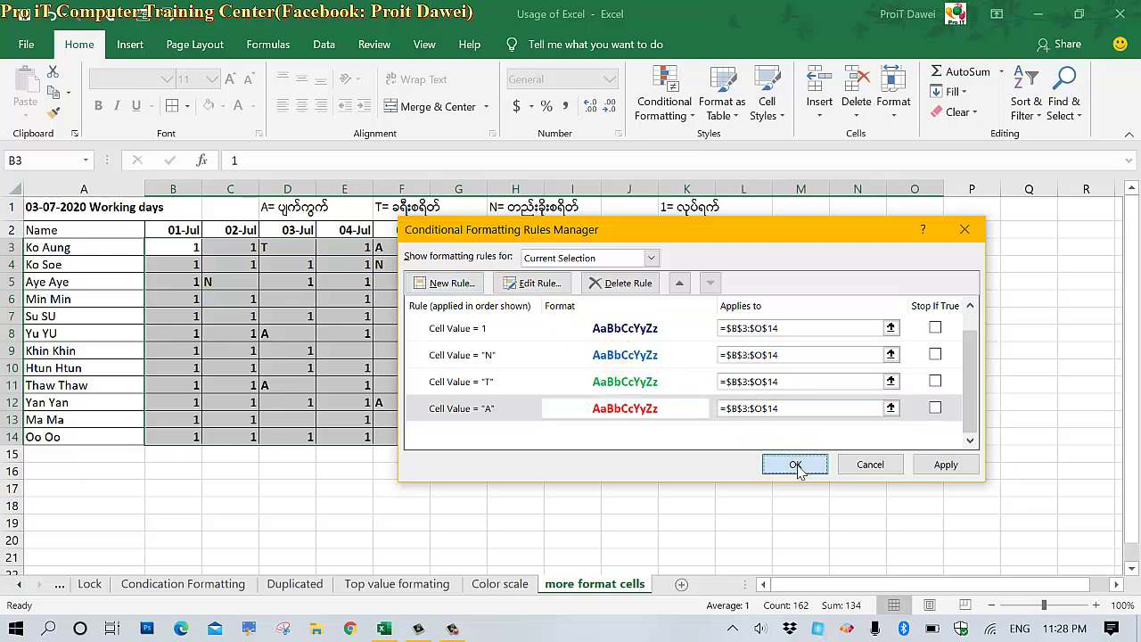
left_click(458, 340)
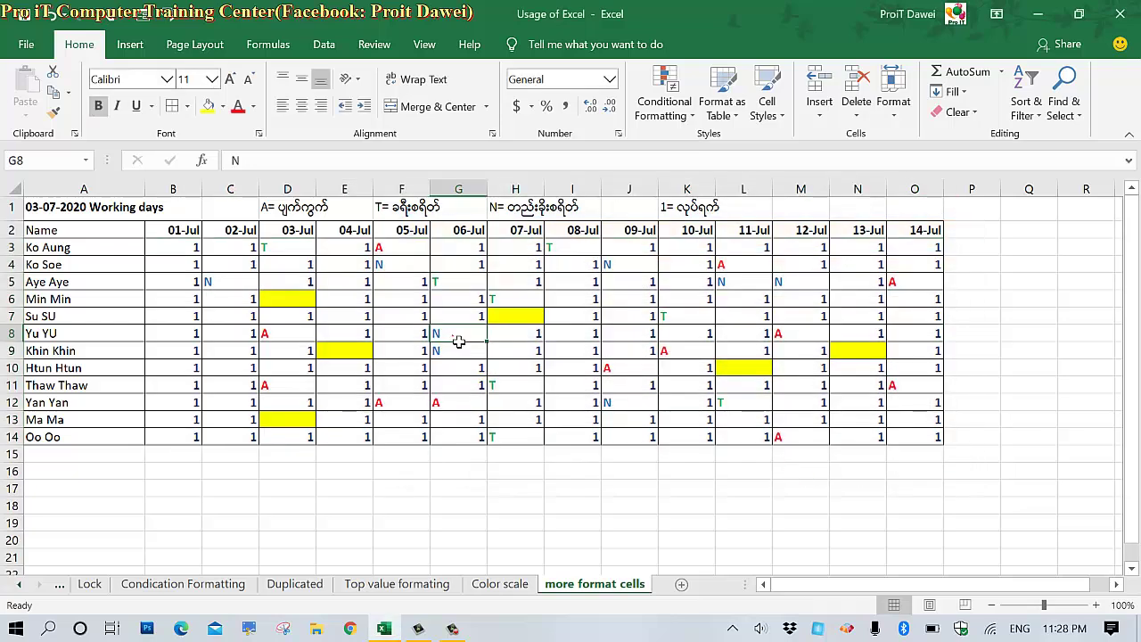
Check the A, N, T and blank-cell colours, then clear J8 so it turns yellow.
left_click(397, 256)
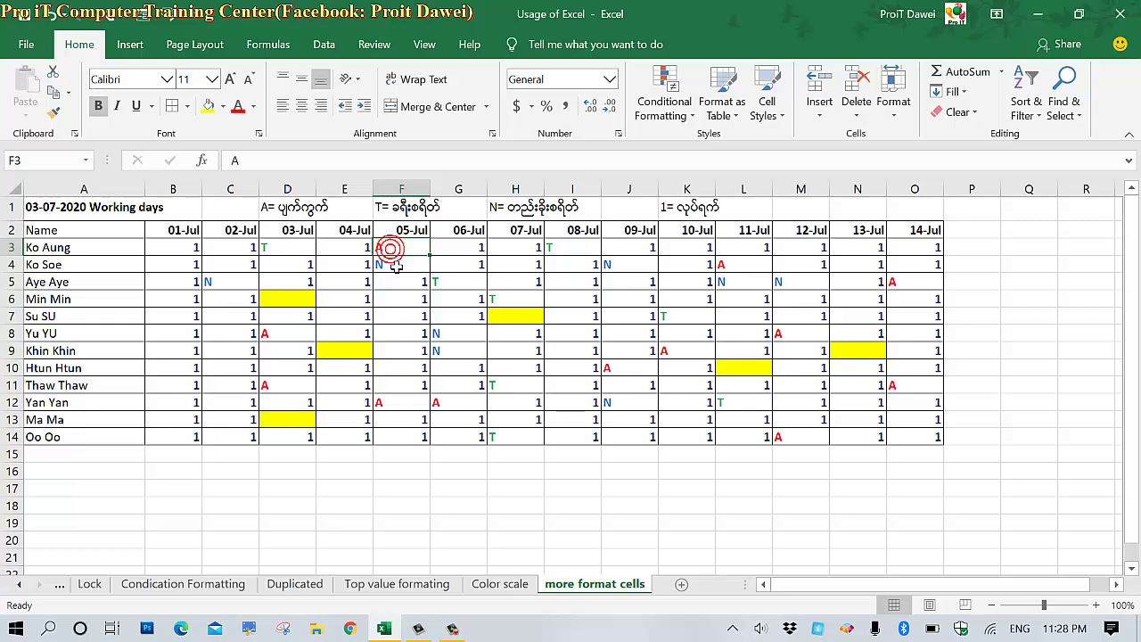
left_click(395, 266)
left_click(456, 285)
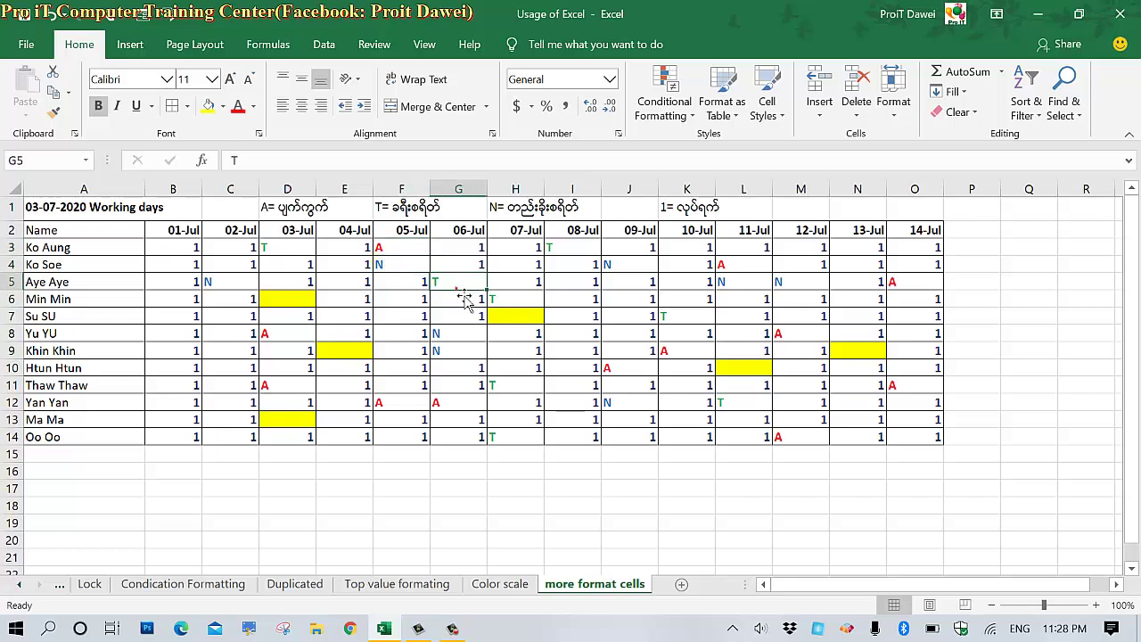
left_click(522, 317)
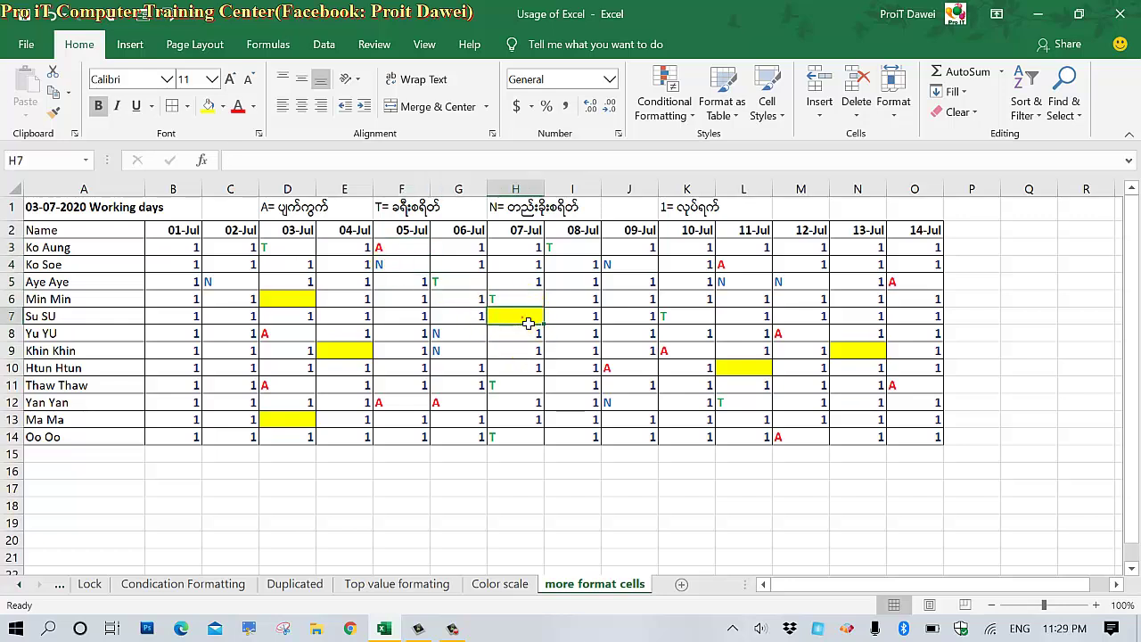
left_click(641, 341)
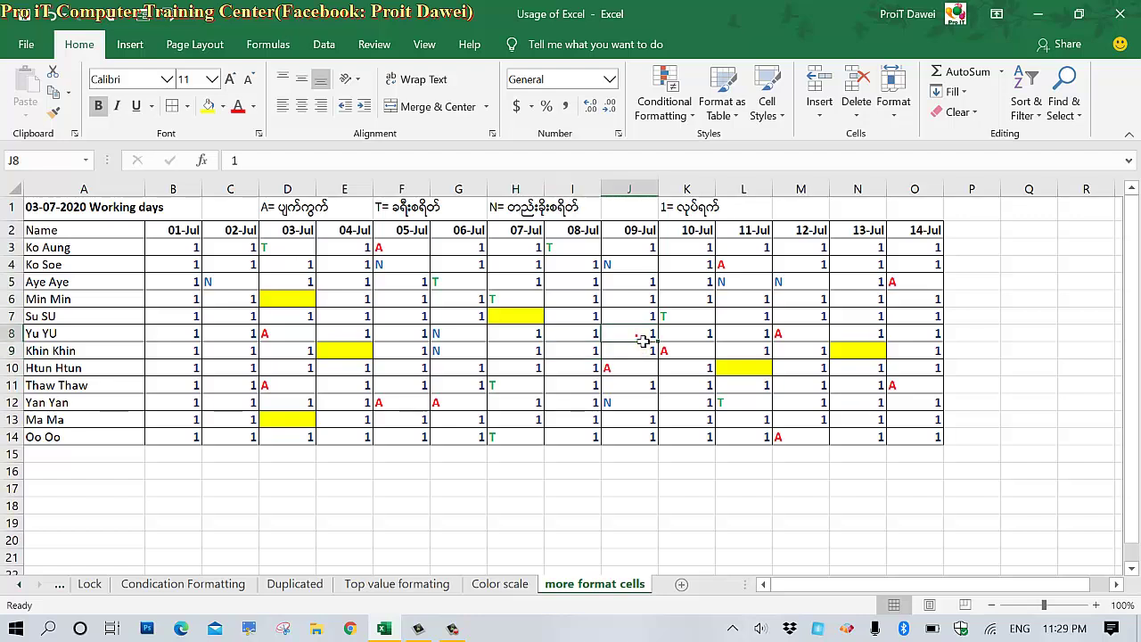
key("Delete")
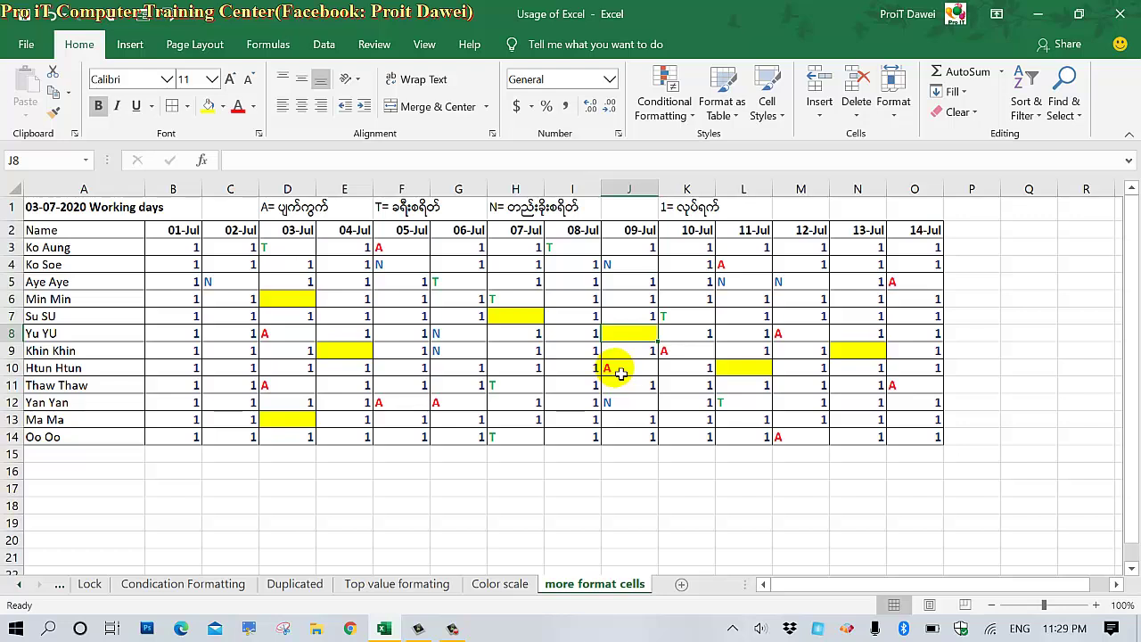
Enter T in cell J11 and N in cell J10.
left_click_drag(624, 374, 625, 377)
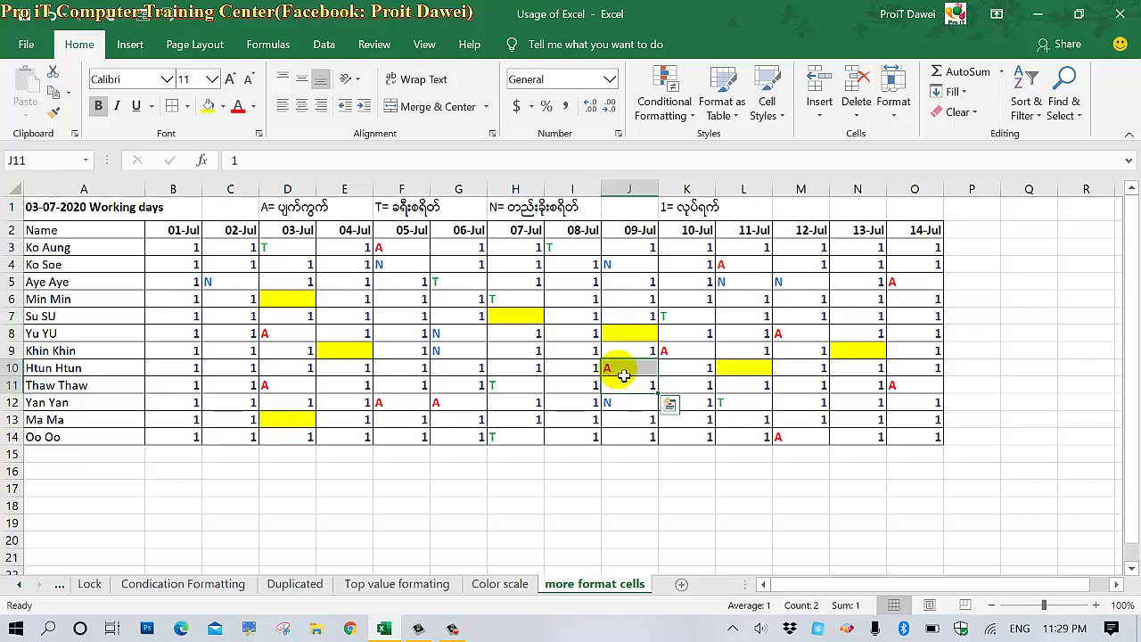
type("T")
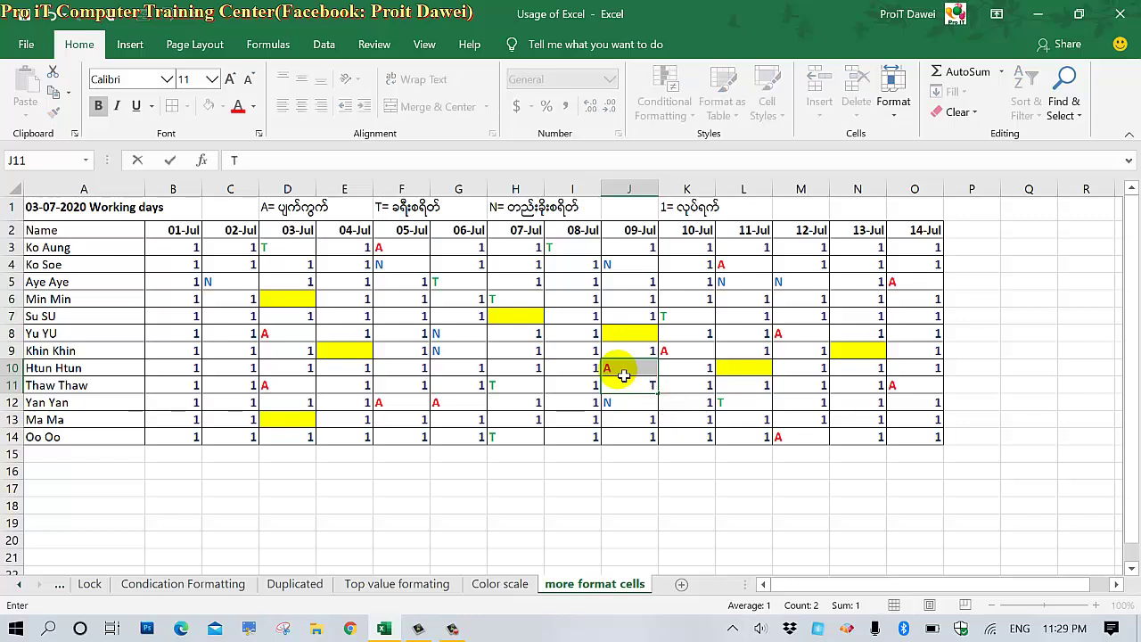
key("Return")
left_click(567, 357)
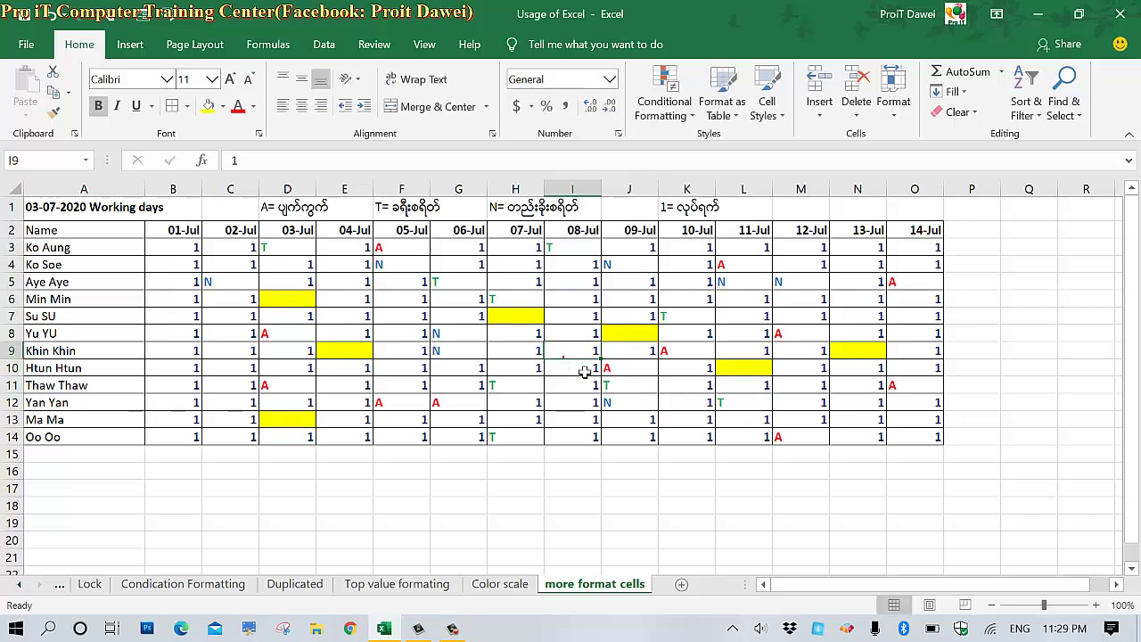
left_click(630, 373)
type("N")
key("Return")
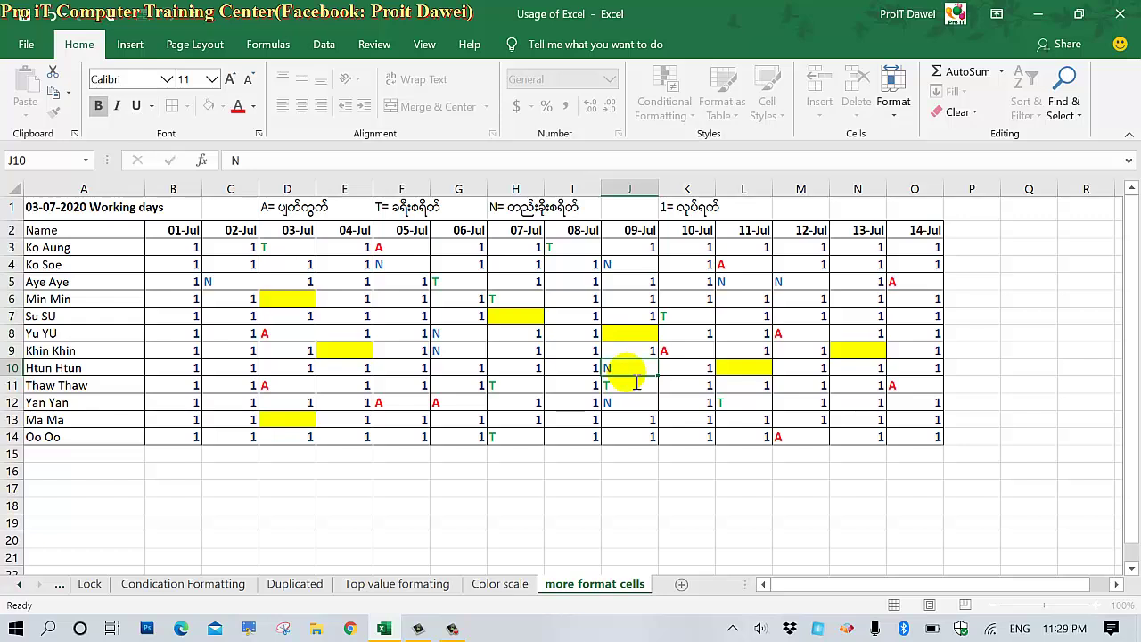
Change cell K9 to T and cell L4 to 1.
left_click(698, 353)
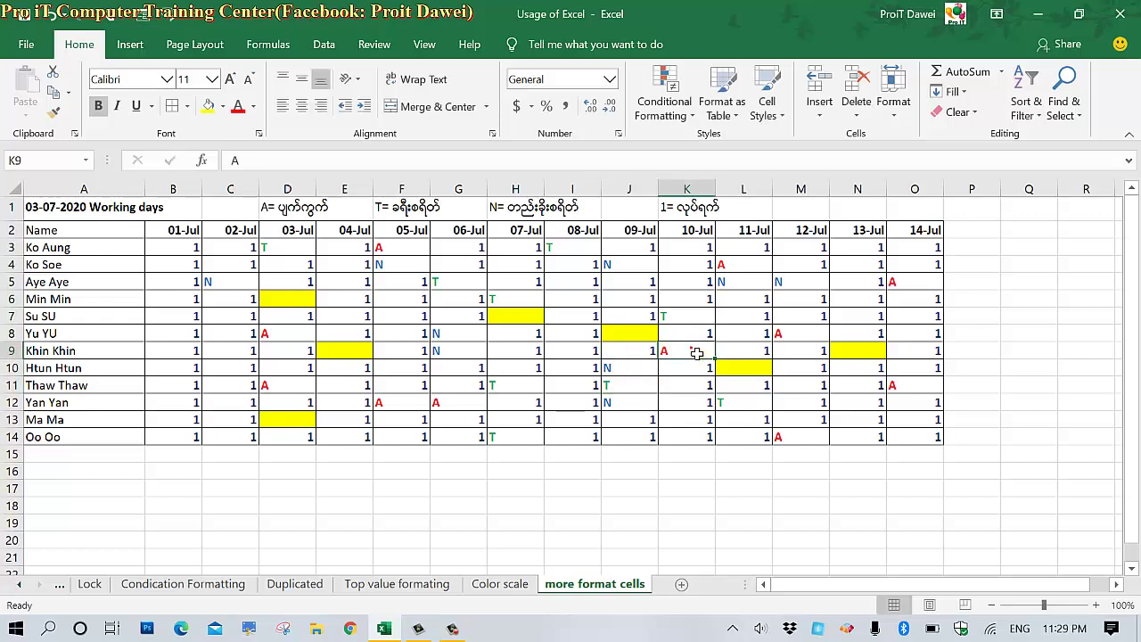
type("T")
key("Return")
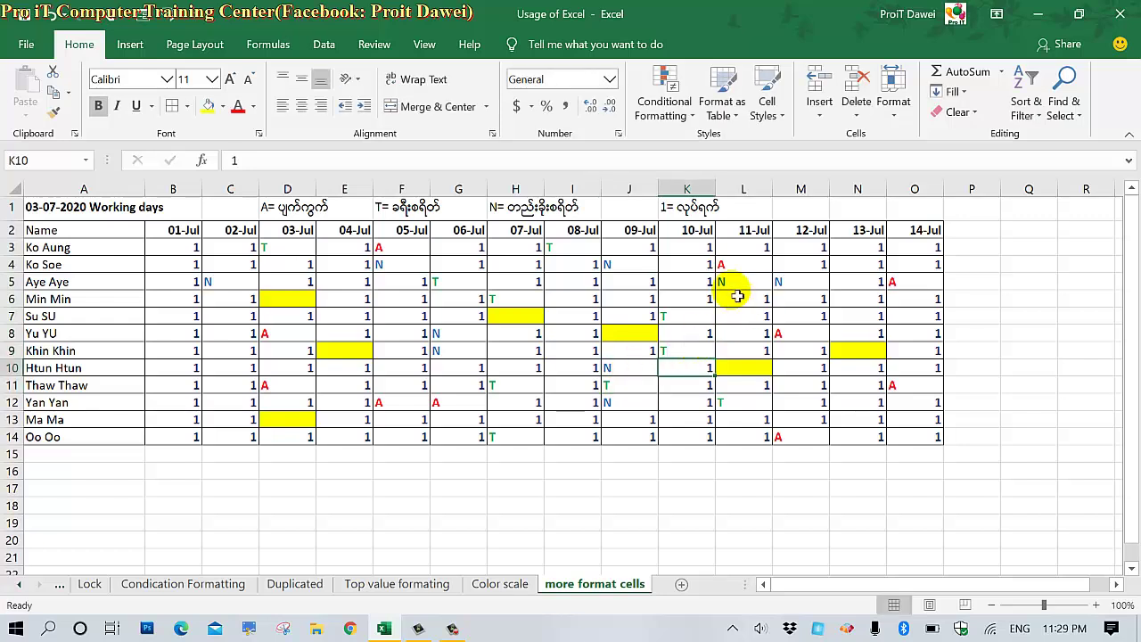
left_click(728, 269)
type("1")
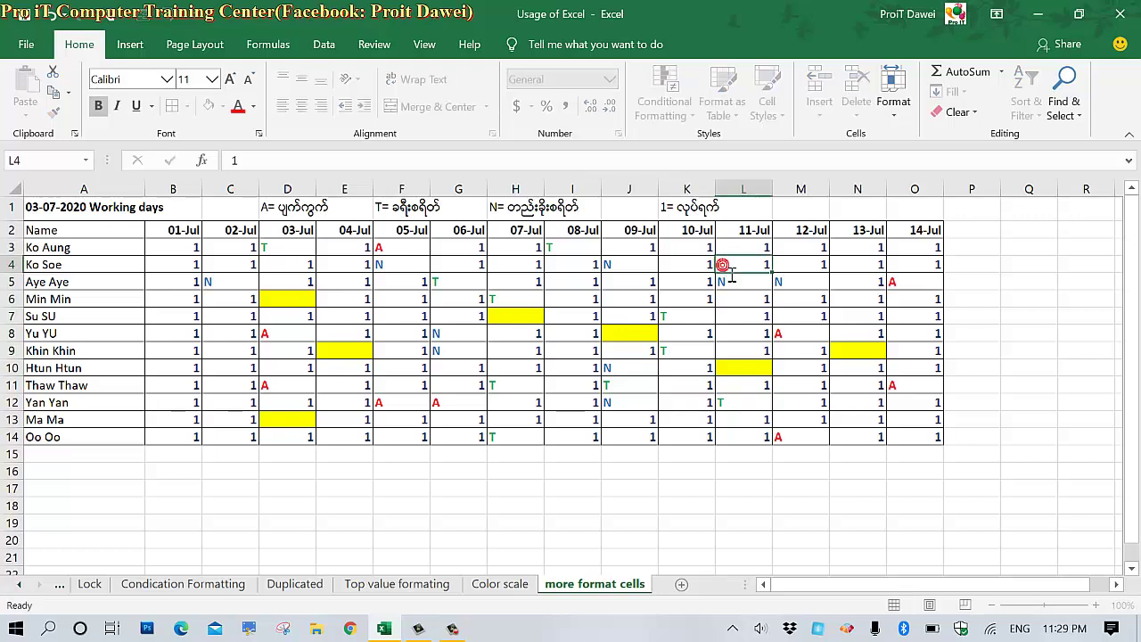
key("Return")
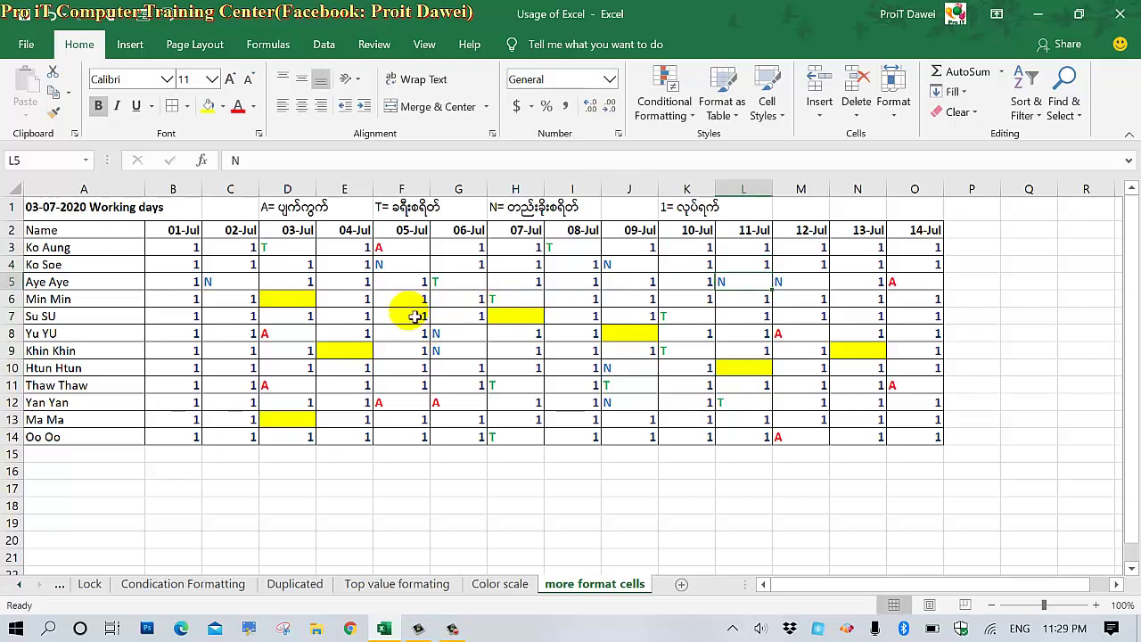
Clear cell F7 and change cell H12 to A.
left_click(414, 317)
key("Delete")
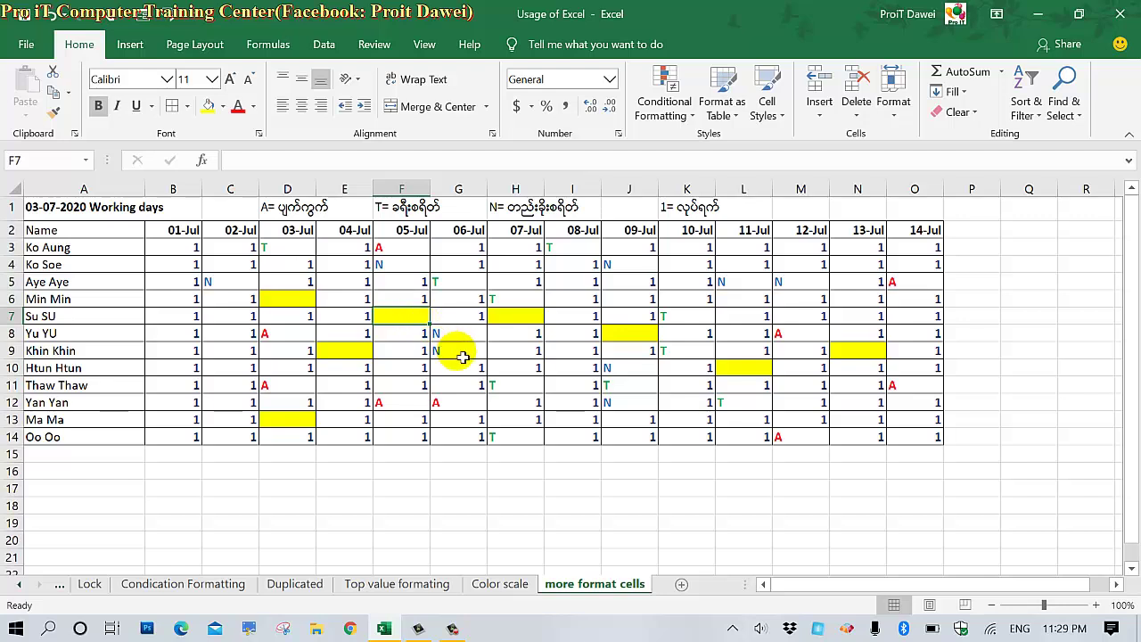
left_click(464, 355)
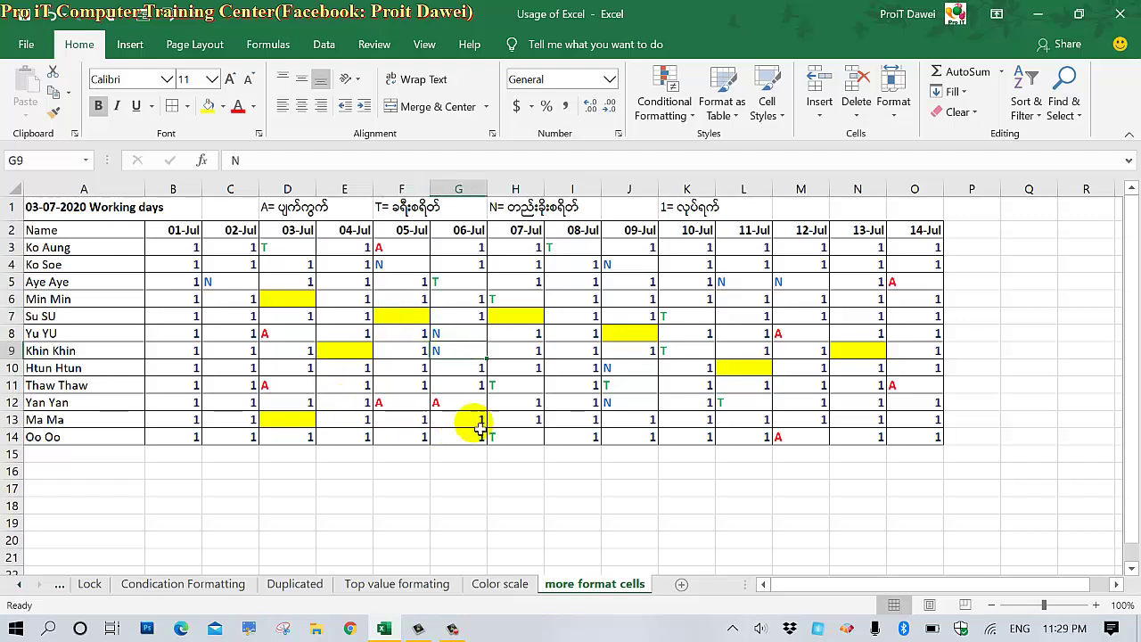
left_click(535, 403)
type("A")
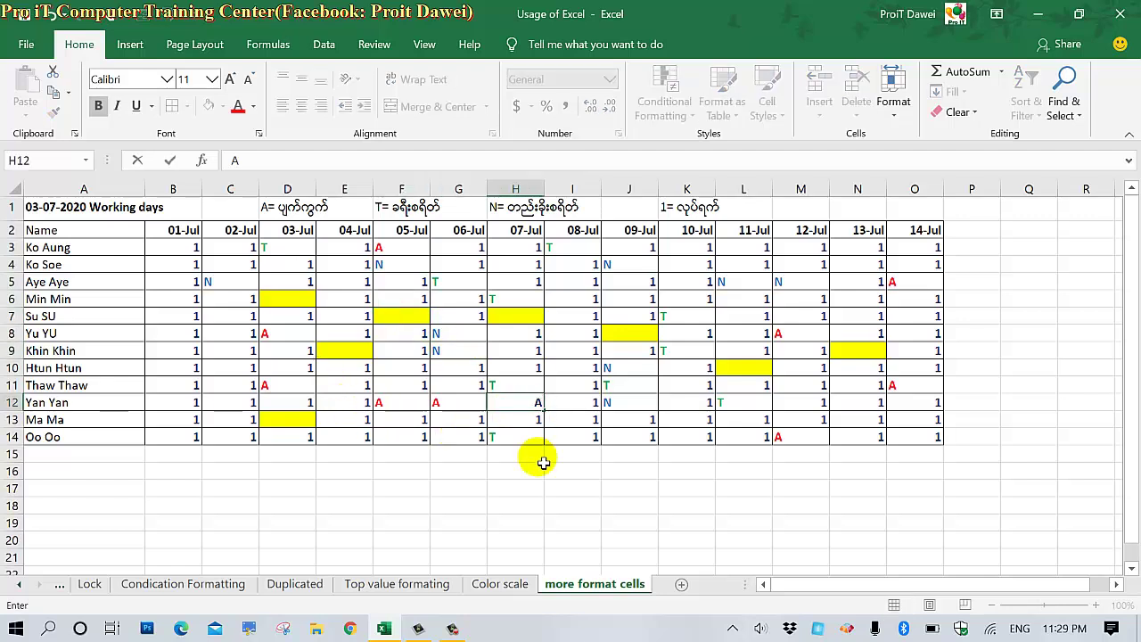
left_click(543, 463)
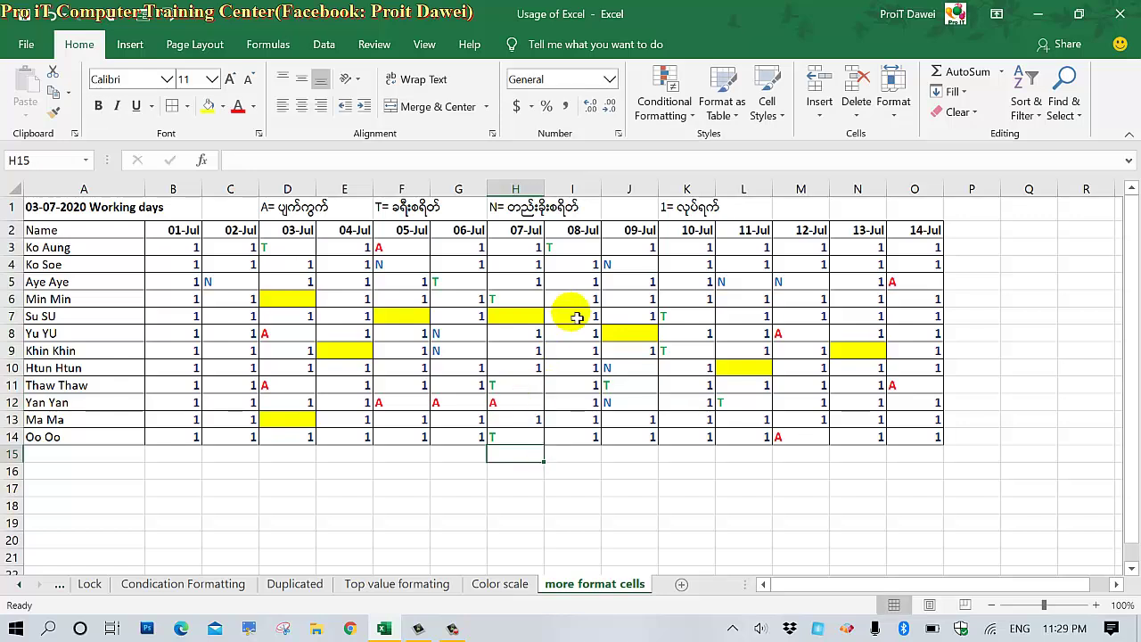